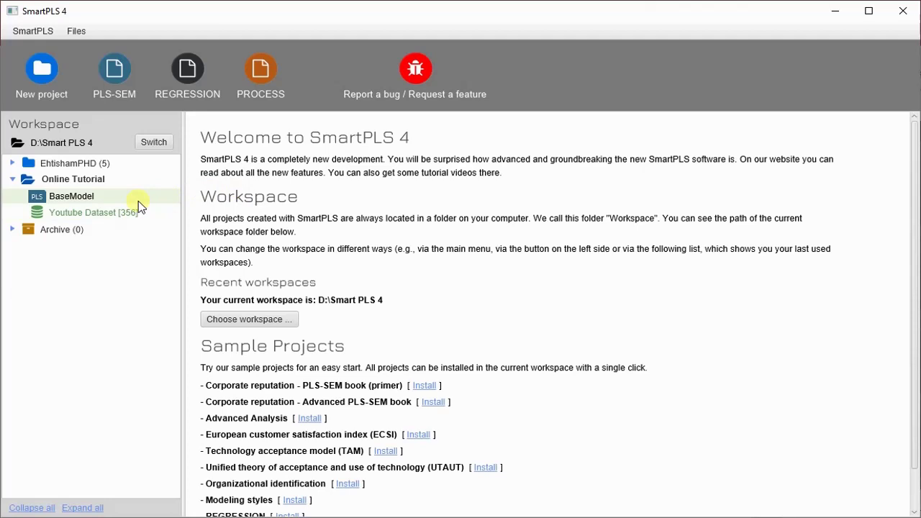
Step: Open BaseModel under Online Tutorial to display its IV, MOD, MED and DV construct diagram
left_click(85, 201)
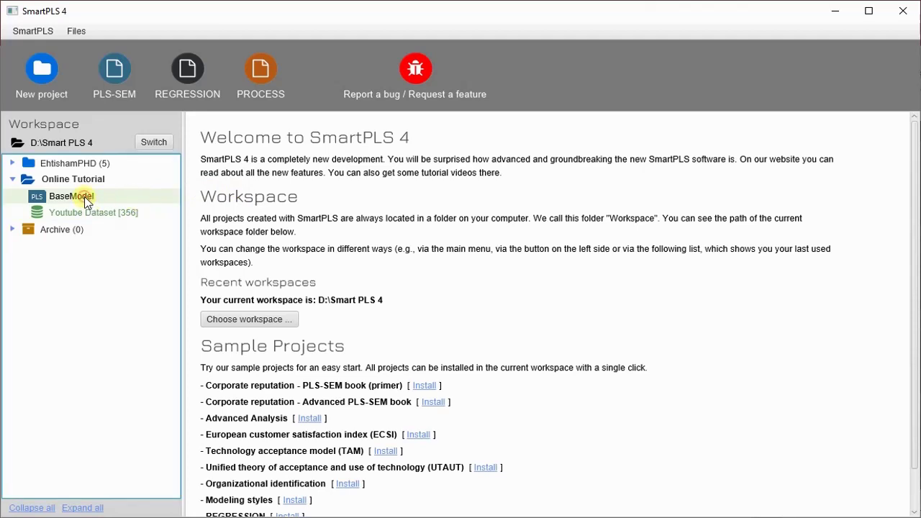
double_click(84, 201)
left_click(84, 198)
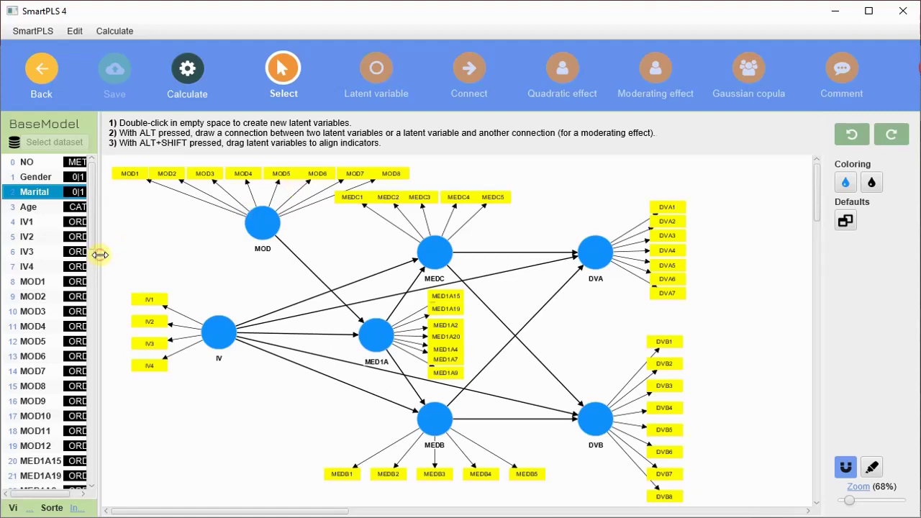
Step: Widen the indicator list and review the variable types: Gender and Marital 0|1, Age CAT, indicators ORD
left_click_drag(99, 254, 157, 255)
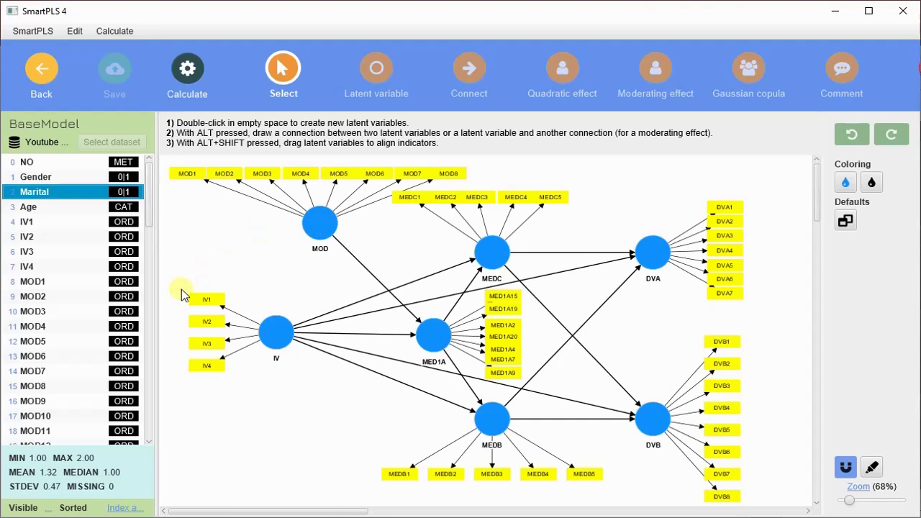
scroll(100, 300, "down", 4)
scroll(99, 302, "up", 2)
scroll(101, 306, "down", 6)
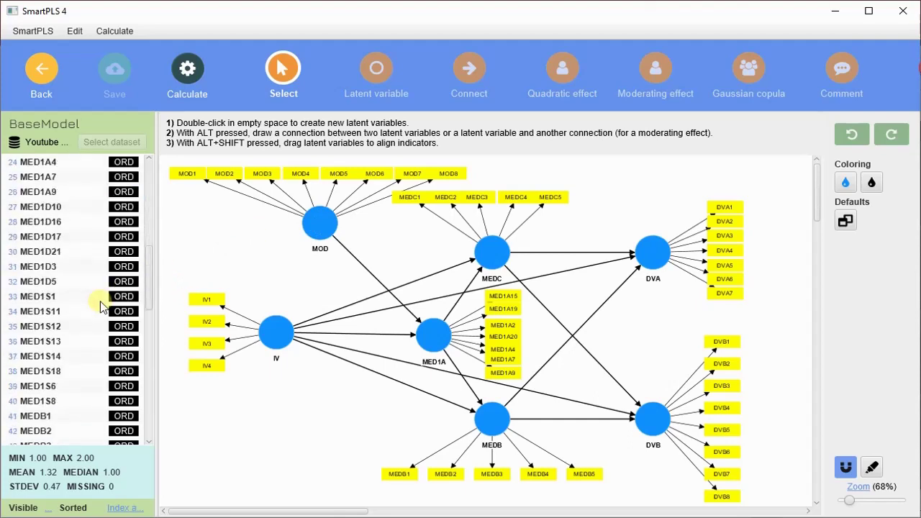
scroll(101, 306, "down", 10)
scroll(101, 305, "up", 16)
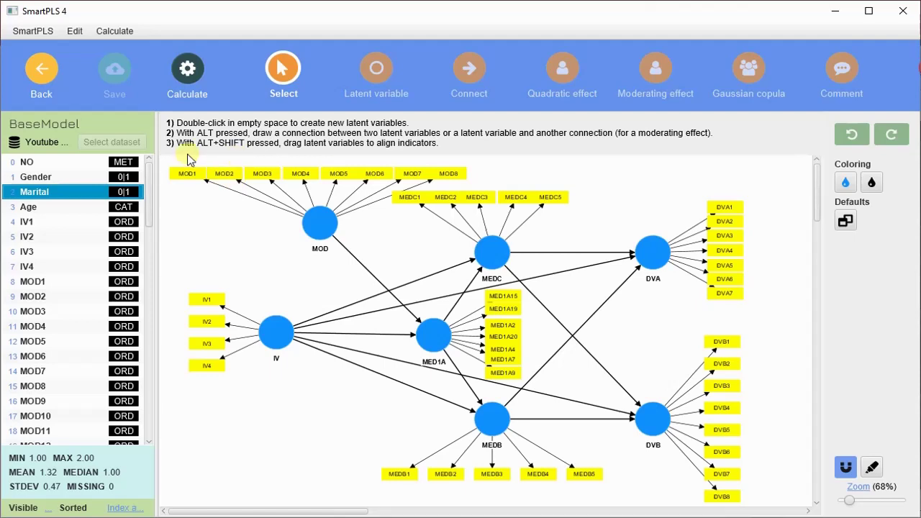
Step: Find indicator DVA16 in the data list and view its statistics (mean 3.25, median 4.00)
scroll(51, 268, "down", 2)
scroll(51, 265, "up", 2)
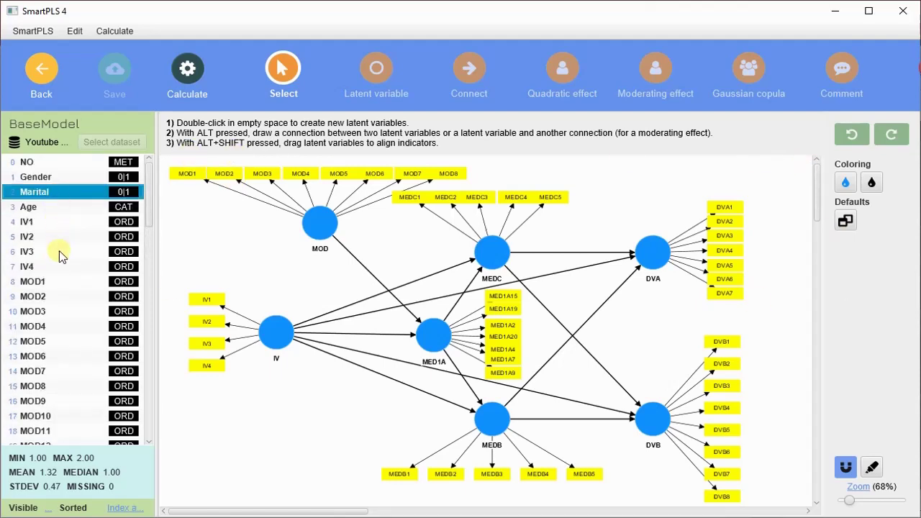
scroll(59, 250, "down", 1)
scroll(61, 234, "up", 1)
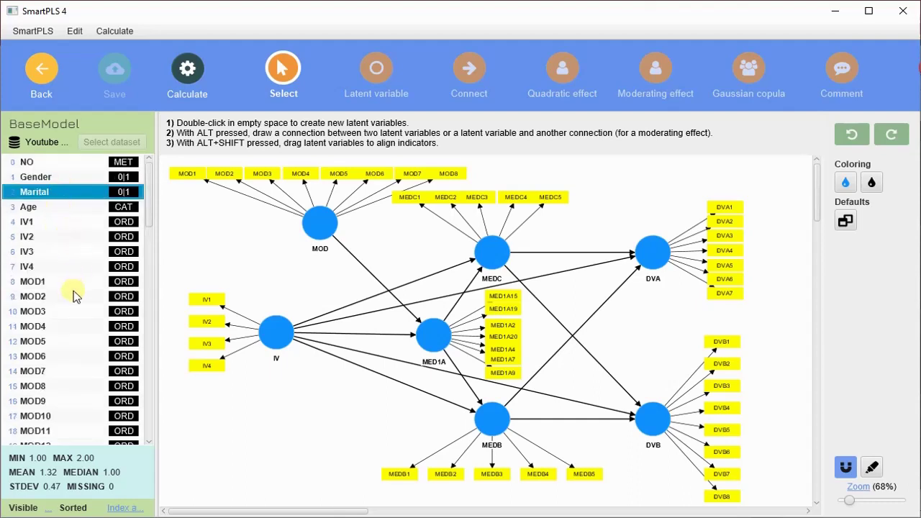
scroll(86, 357, "down", 4)
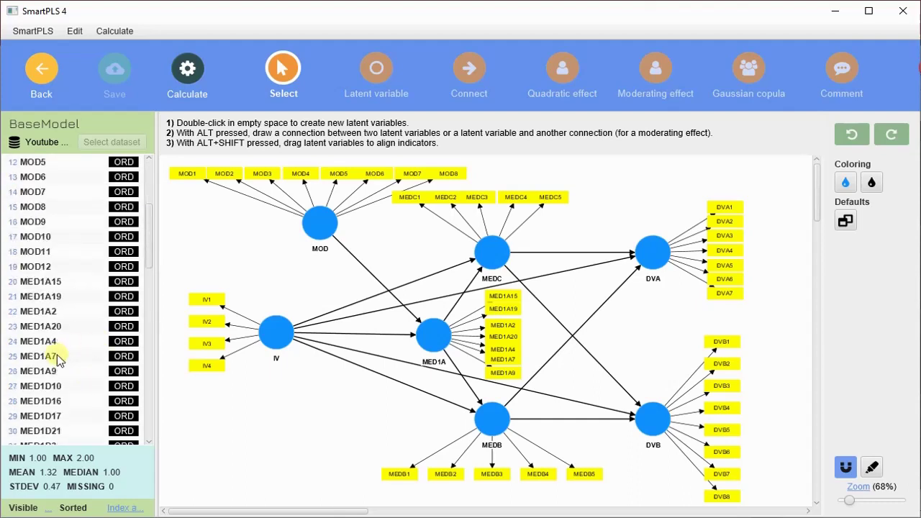
scroll(59, 359, "down", 13)
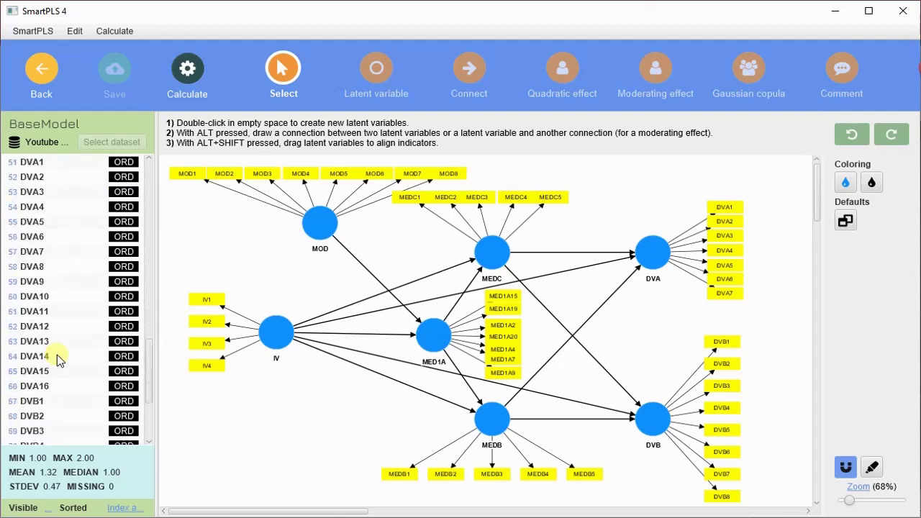
scroll(59, 360, "down", 1)
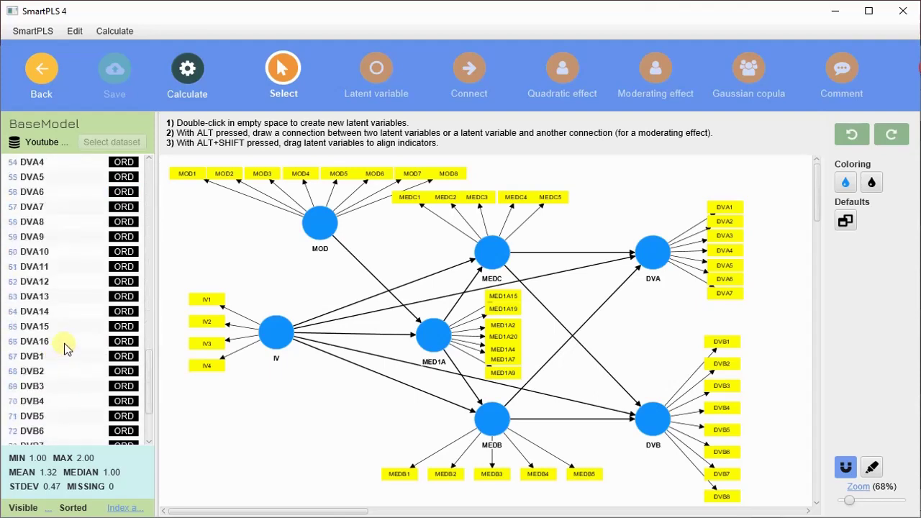
left_click(64, 343)
Step: Scroll further through the indicator list, then return focus to the model canvas
scroll(63, 344, "up", 2)
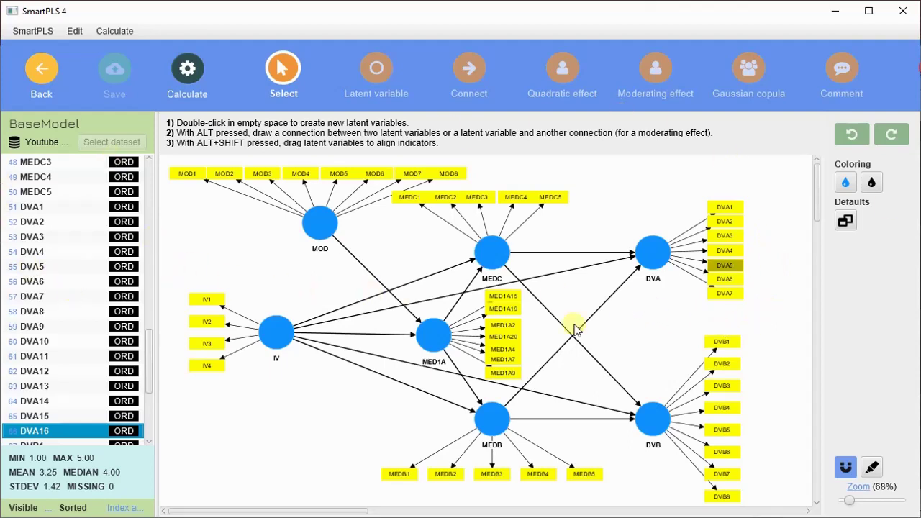
scroll(36, 302, "down", 1)
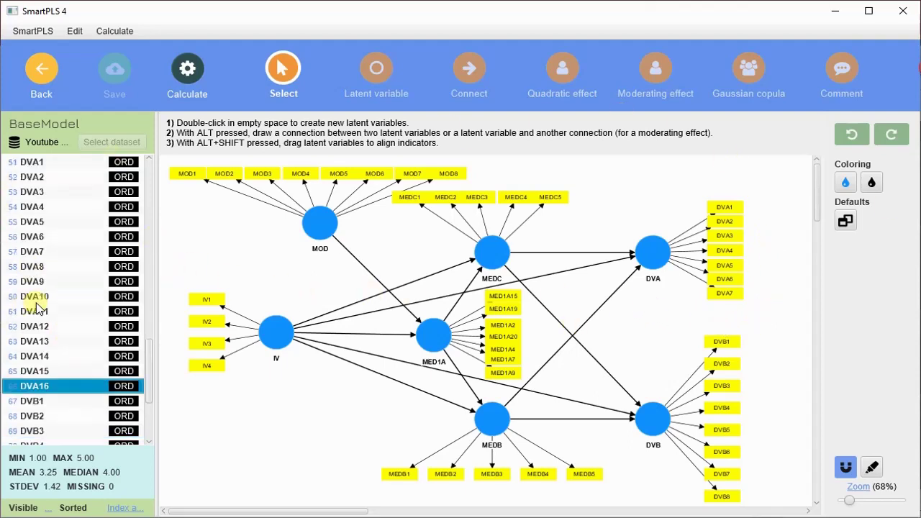
scroll(36, 302, "down", 2)
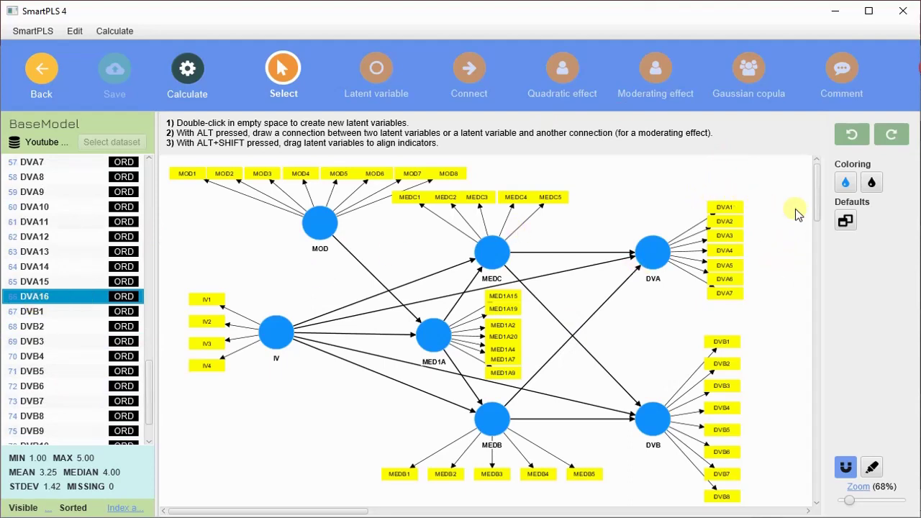
scroll(804, 219, "down", 1)
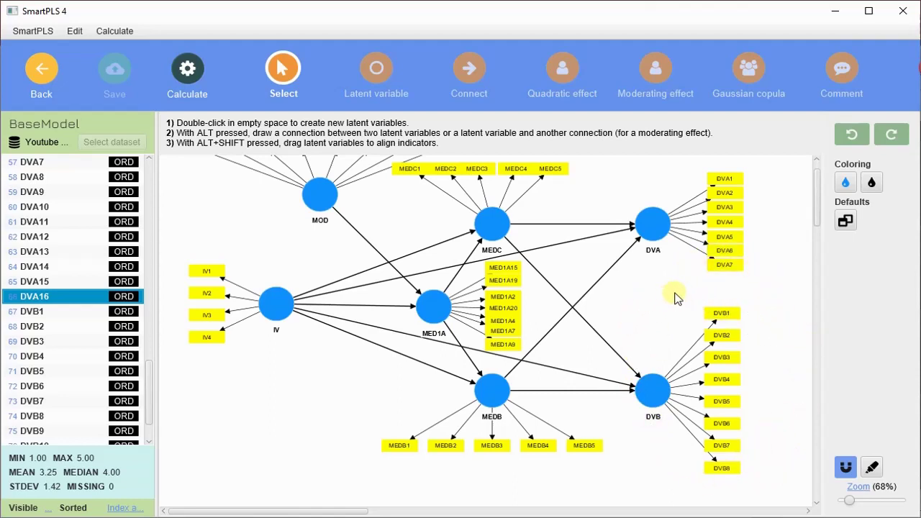
left_click(618, 299)
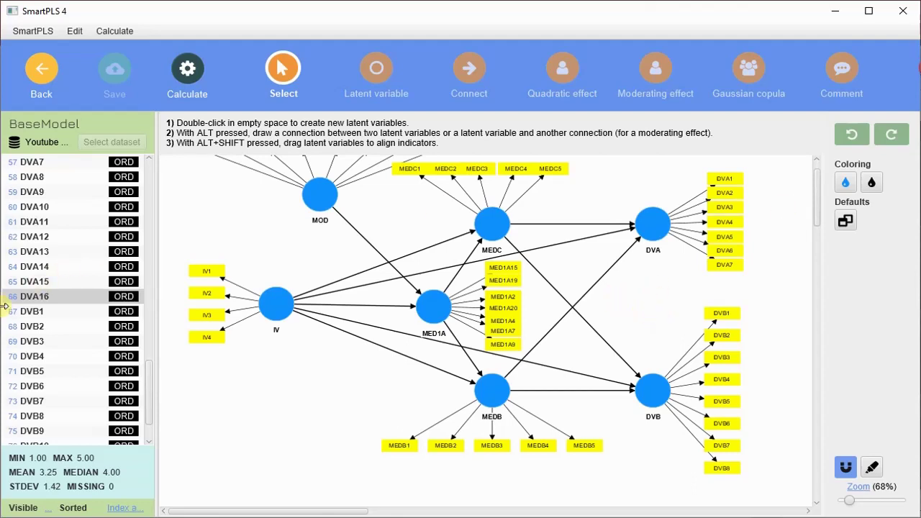
scroll(354, 273, "up", 1)
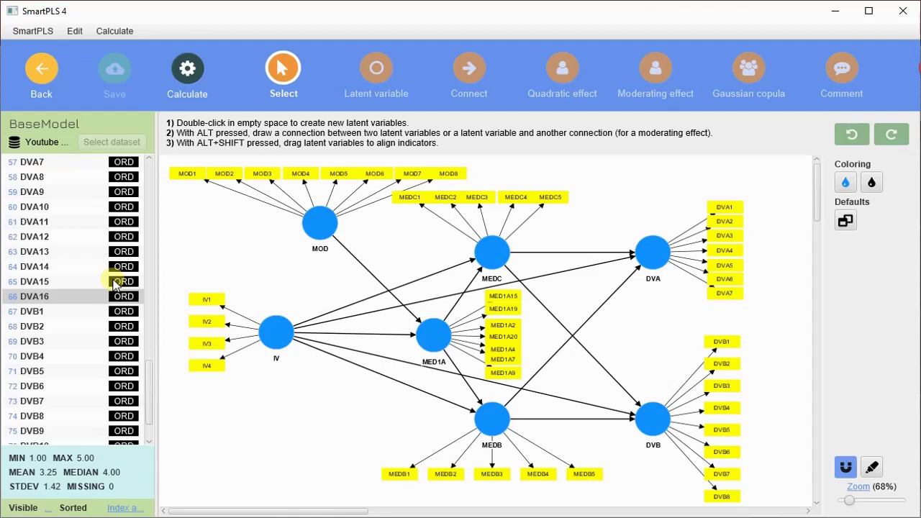
Step: Select all DVB1–DVB8 indicator boxes and shift the group slightly lower
scroll(656, 315, "down", 1)
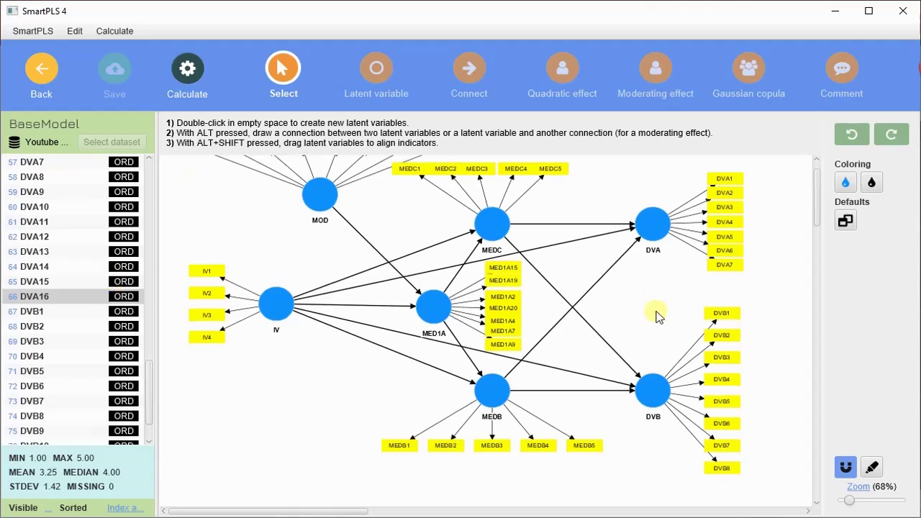
left_click_drag(673, 291, 777, 492)
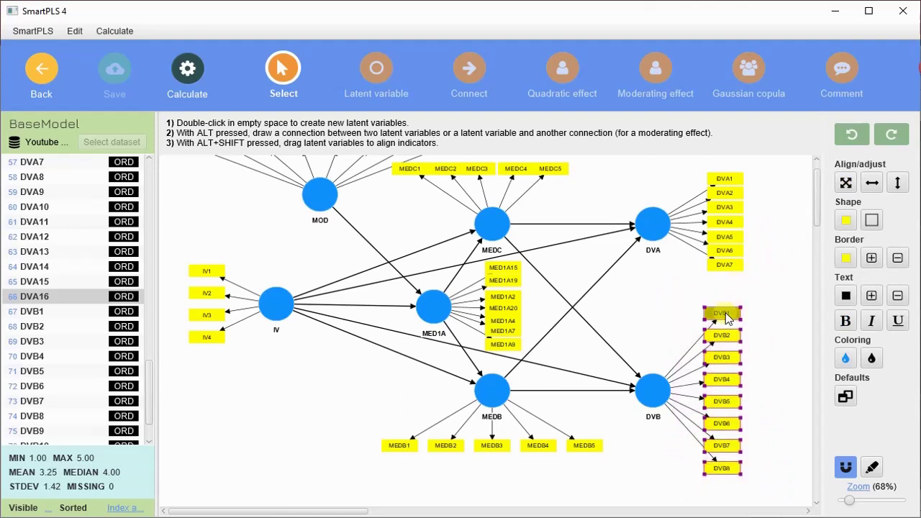
mouse_move(728, 317)
left_mouse_down()
mouse_move(727, 186)
mouse_move(733, 336)
mouse_move(728, 325)
left_mouse_up()
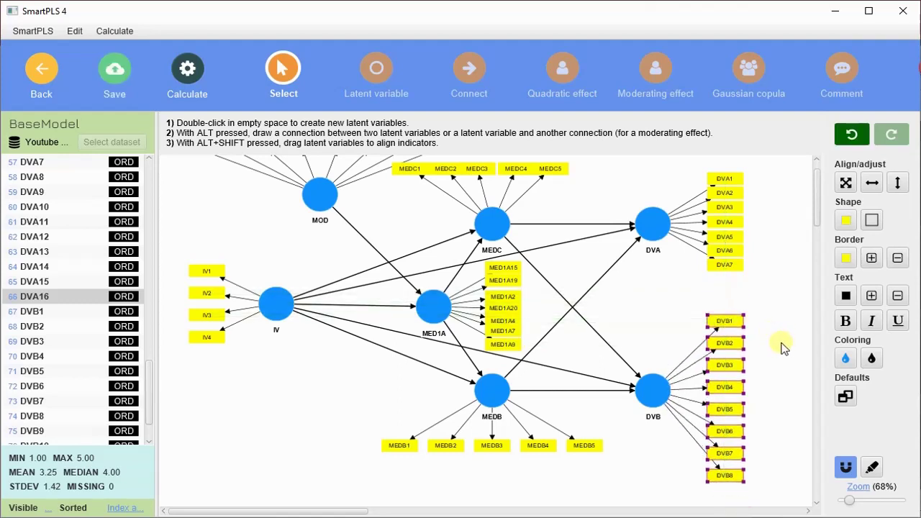
left_click(781, 343)
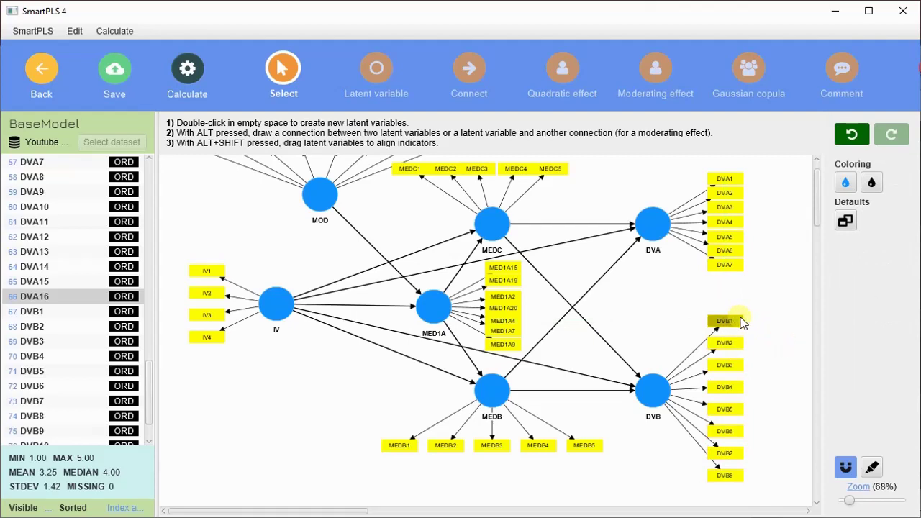
Step: Align DVB1, DVB3, DVB4, DVB6, DVB7 and DVB8 into a tight column beside DVB
left_click_drag(733, 325, 733, 336)
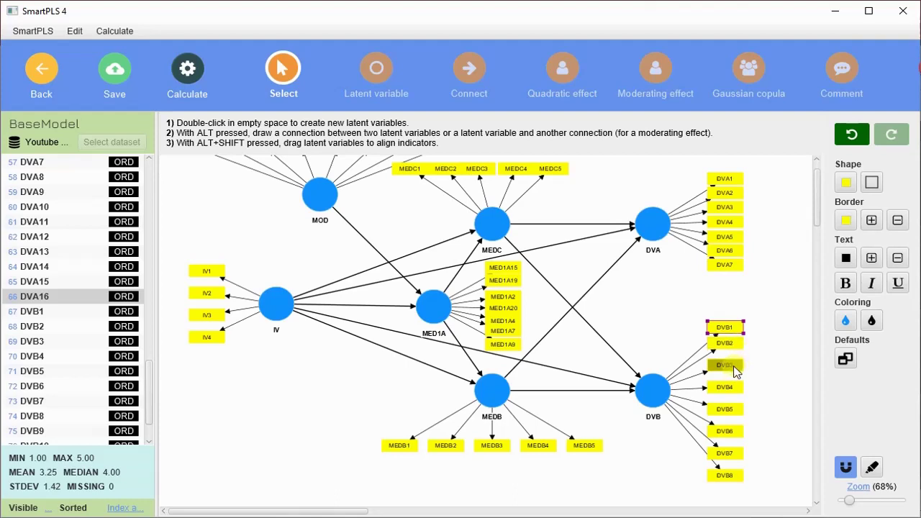
left_click_drag(736, 370, 732, 362)
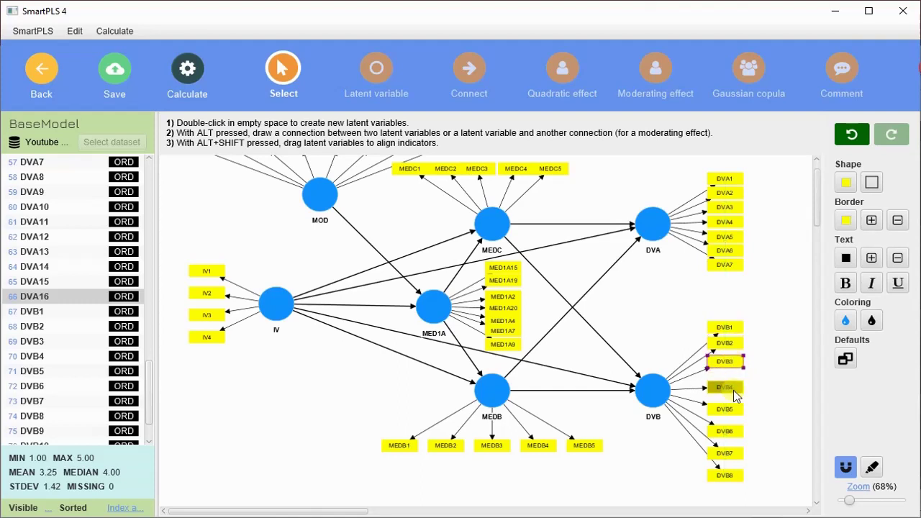
mouse_move(734, 395)
left_mouse_down()
mouse_move(728, 408)
mouse_move(727, 398)
left_mouse_up()
left_click_drag(732, 430, 732, 407)
left_click_drag(728, 455, 732, 425)
left_click_drag(725, 467, 731, 423)
scroll(623, 279, "up", 1)
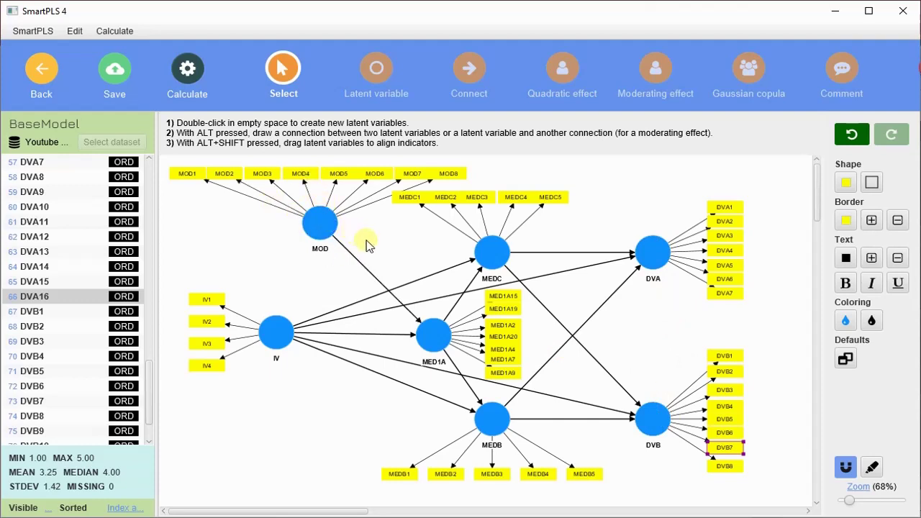
left_click(326, 222)
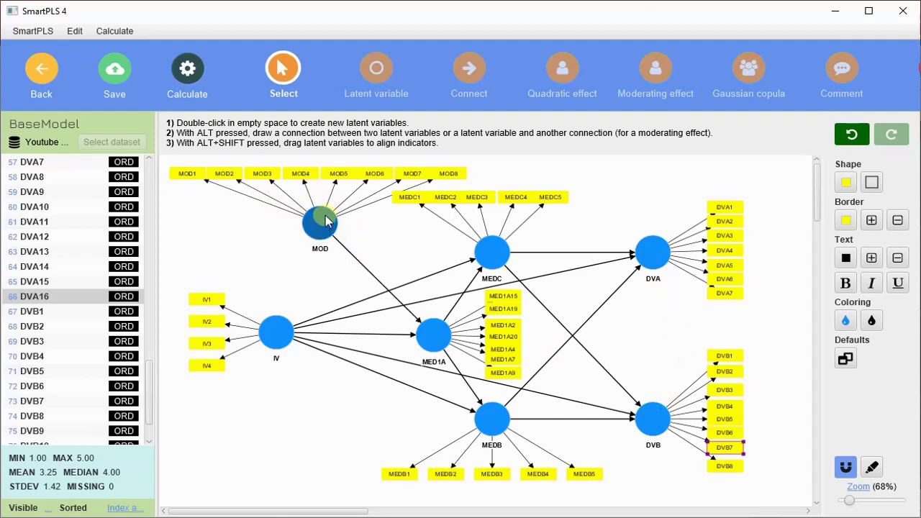
left_click(446, 347)
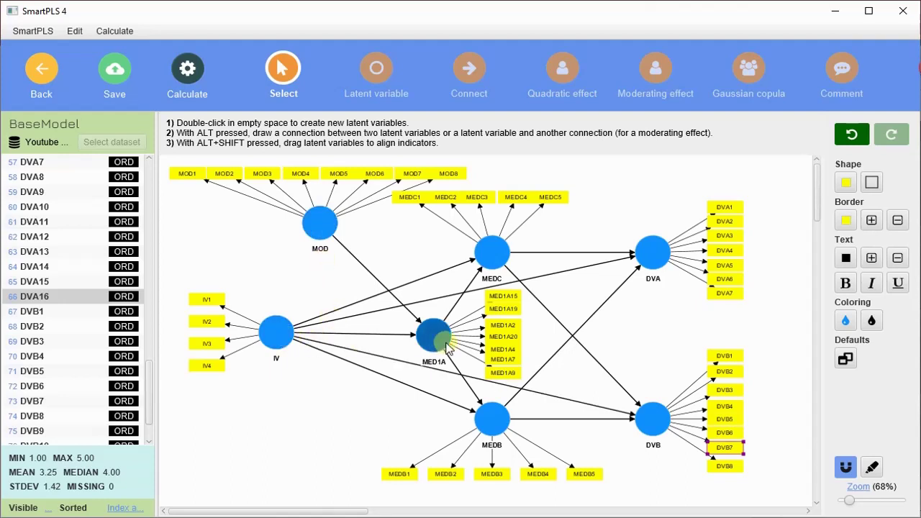
left_click(436, 347)
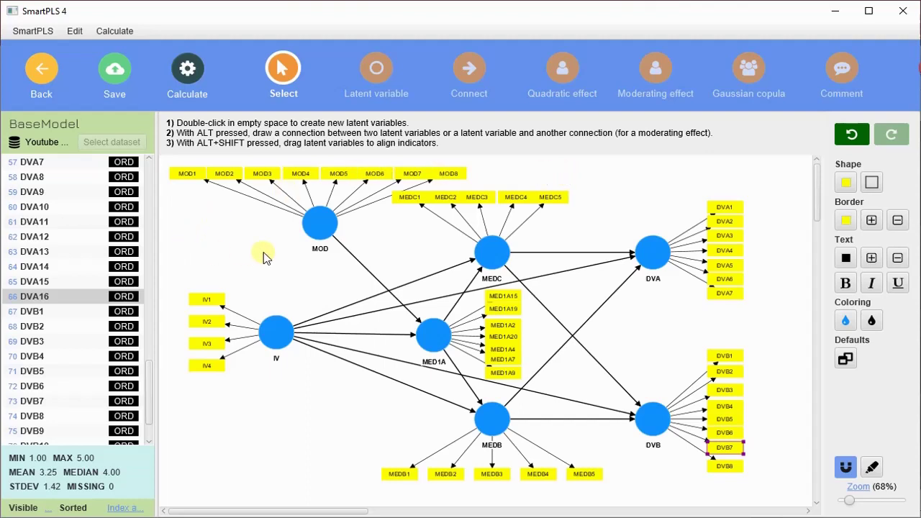
left_click(321, 223)
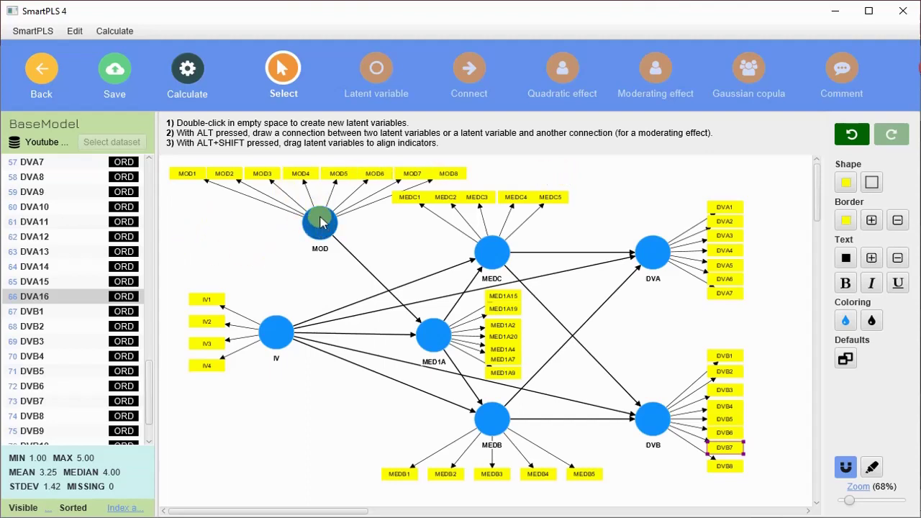
left_click(426, 341)
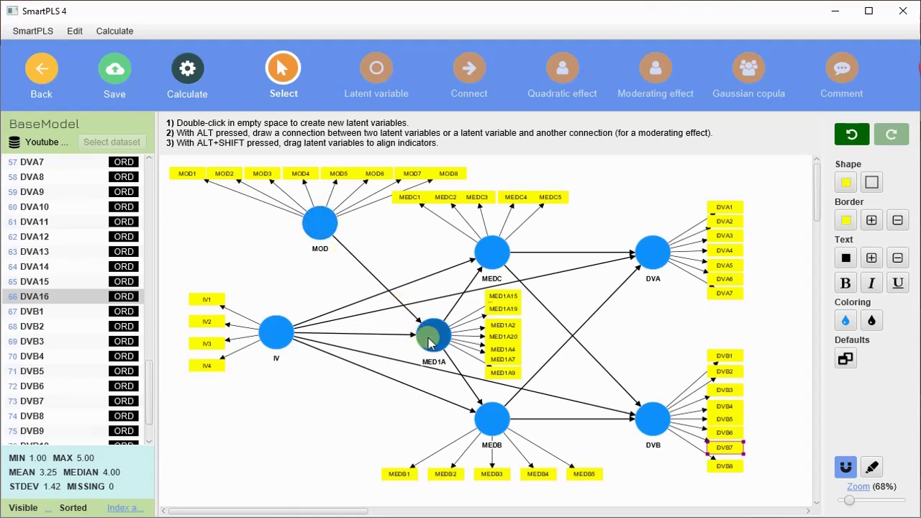
left_click(280, 338)
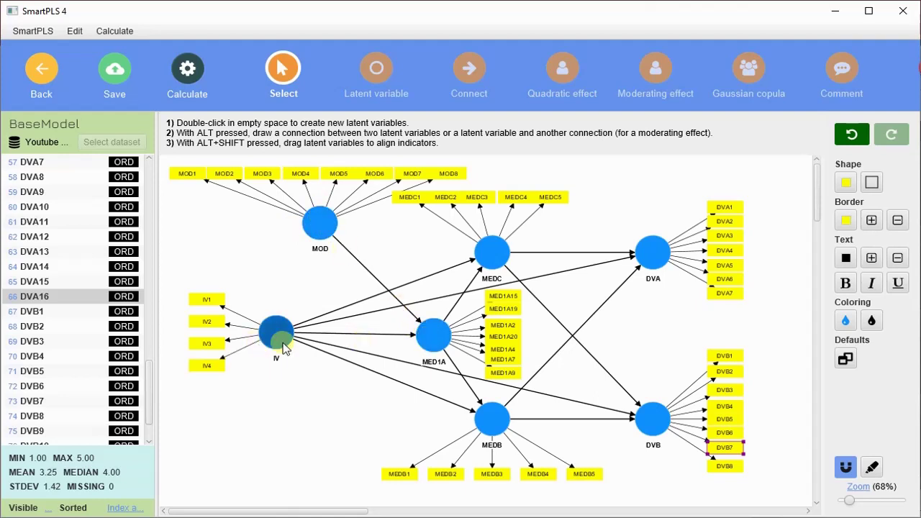
left_click(318, 217)
left_click(326, 340)
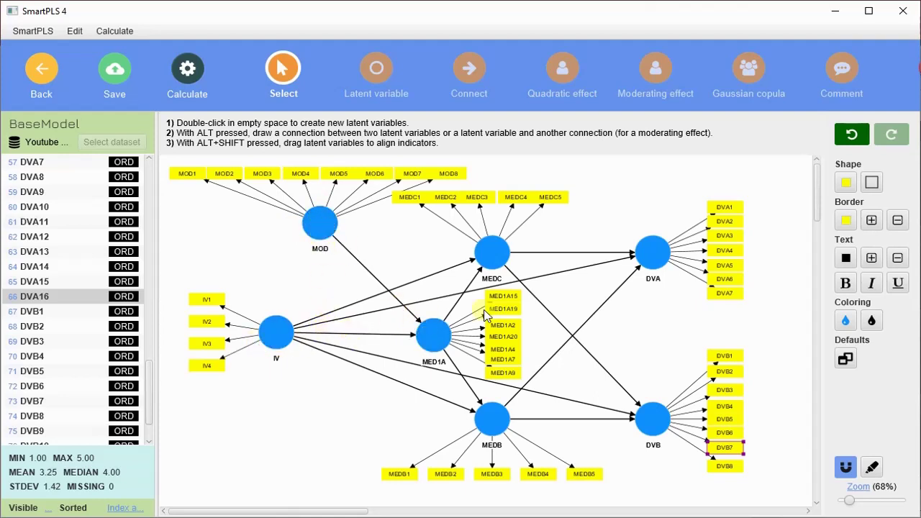
left_click(619, 349)
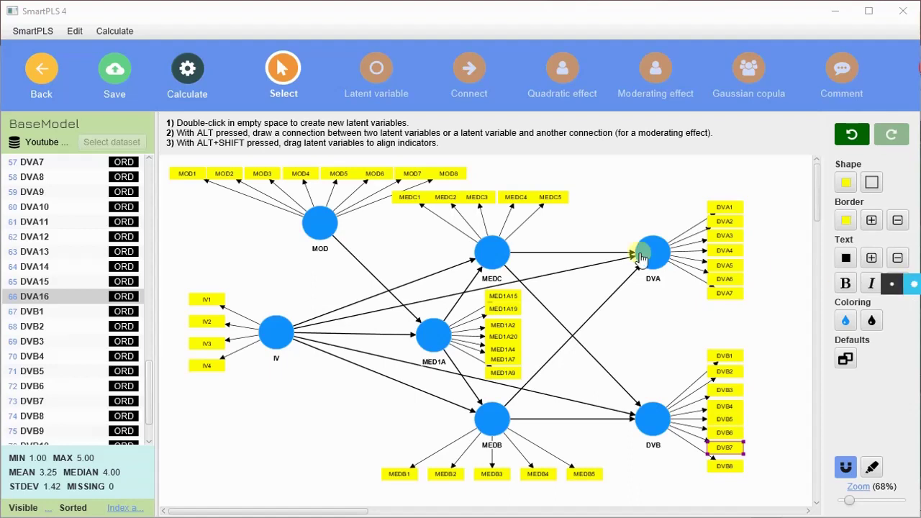
left_click_drag(327, 234, 340, 322)
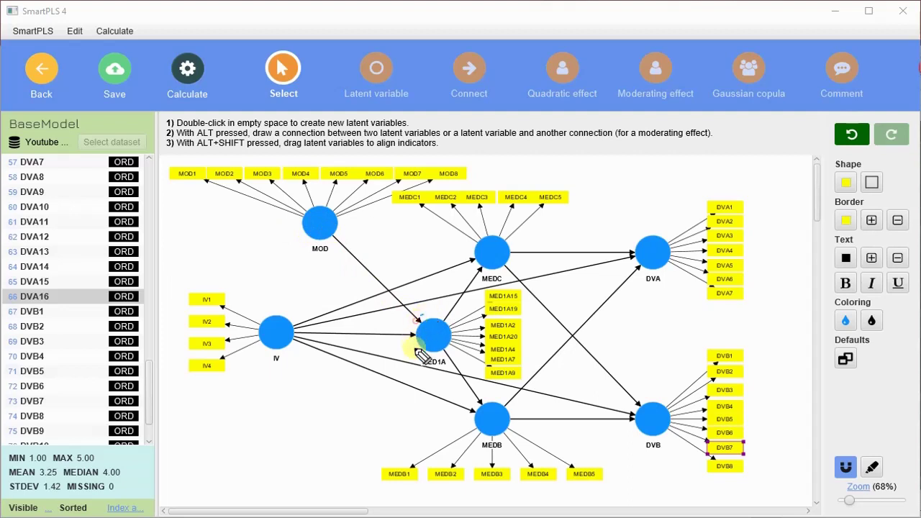
mouse_move(423, 351)
left_mouse_down()
mouse_move(470, 331)
mouse_move(435, 328)
left_mouse_up()
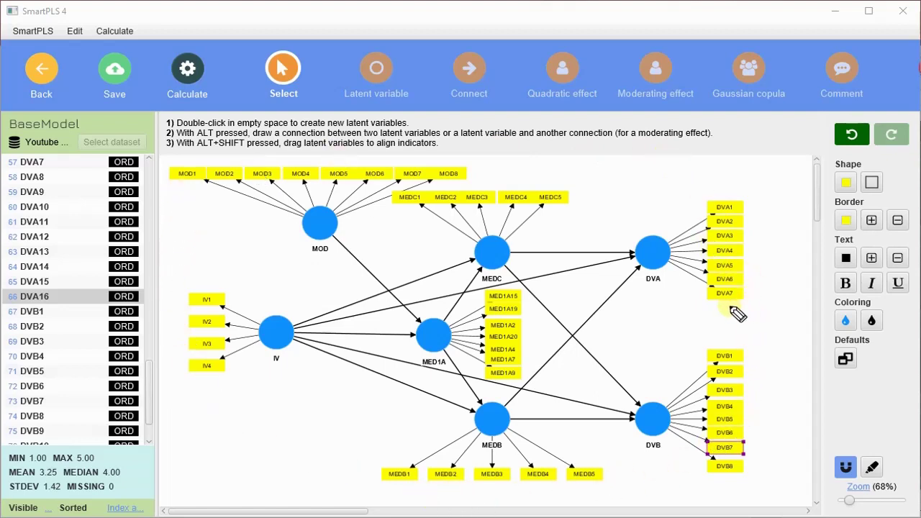
left_click(219, 449)
mouse_move(223, 452)
left_mouse_down()
mouse_move(254, 447)
mouse_move(248, 430)
mouse_move(259, 417)
mouse_move(286, 418)
left_mouse_up()
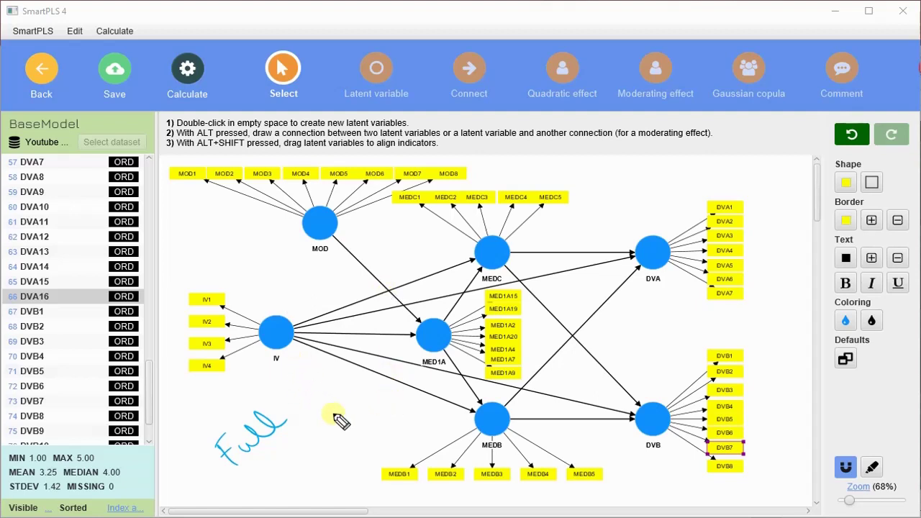
mouse_move(288, 410)
left_mouse_down()
mouse_move(302, 394)
mouse_move(306, 411)
mouse_move(316, 407)
mouse_move(347, 357)
left_mouse_up()
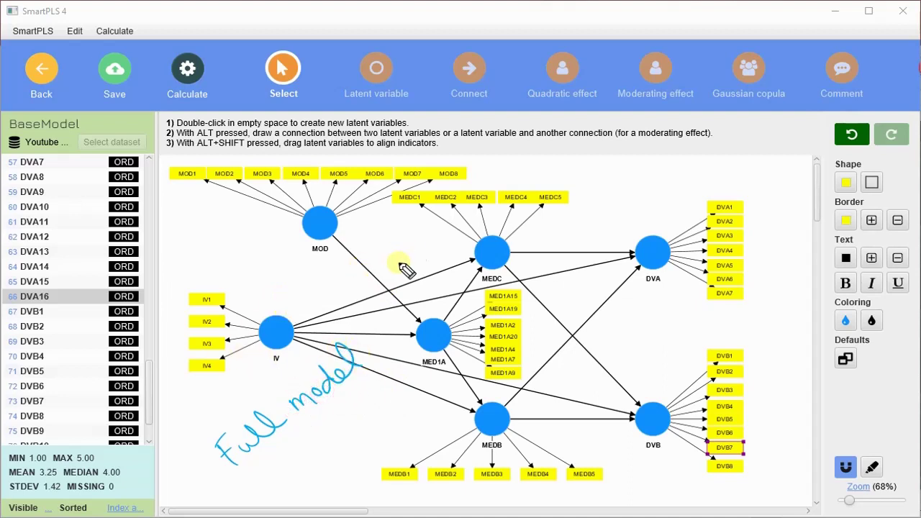
left_click_drag(243, 471, 363, 365)
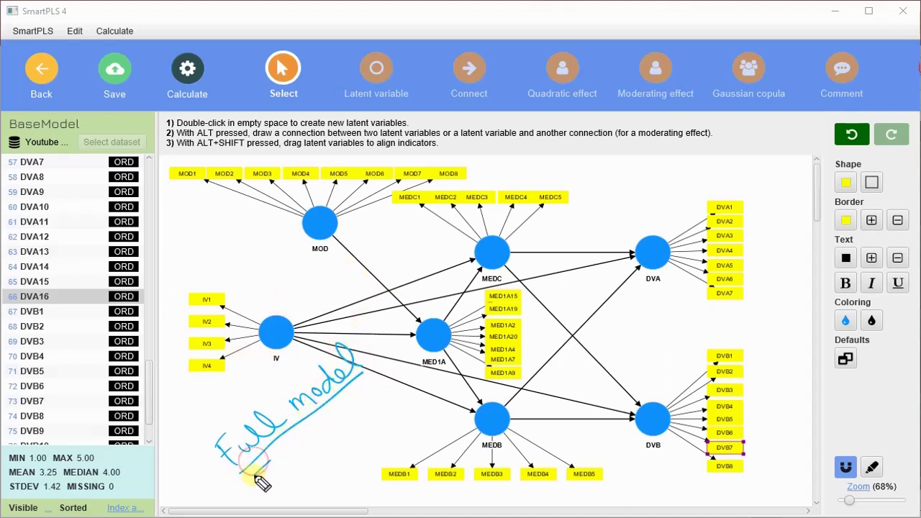
left_click_drag(243, 475, 370, 387)
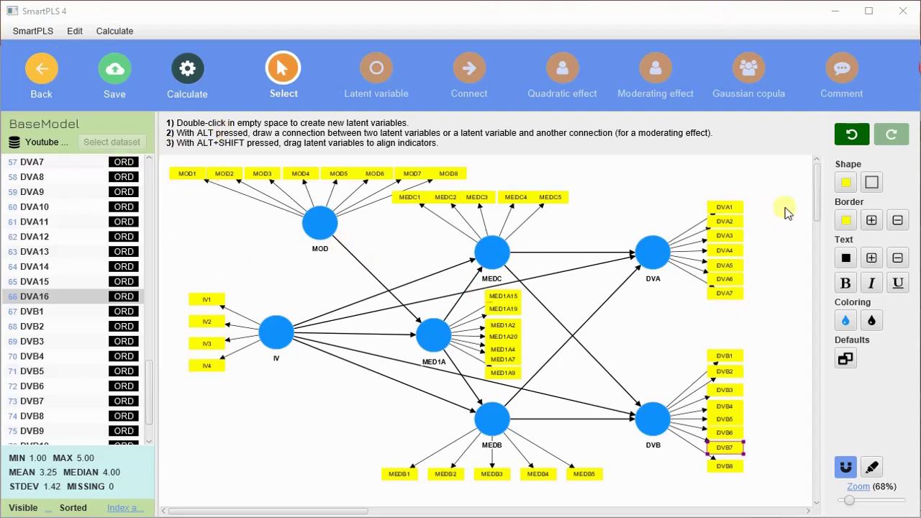
left_click(189, 71)
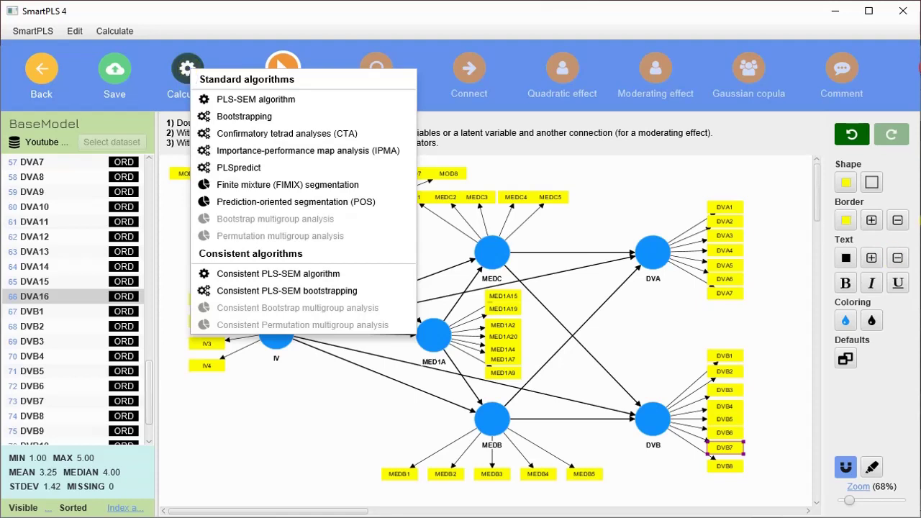
key("Escape")
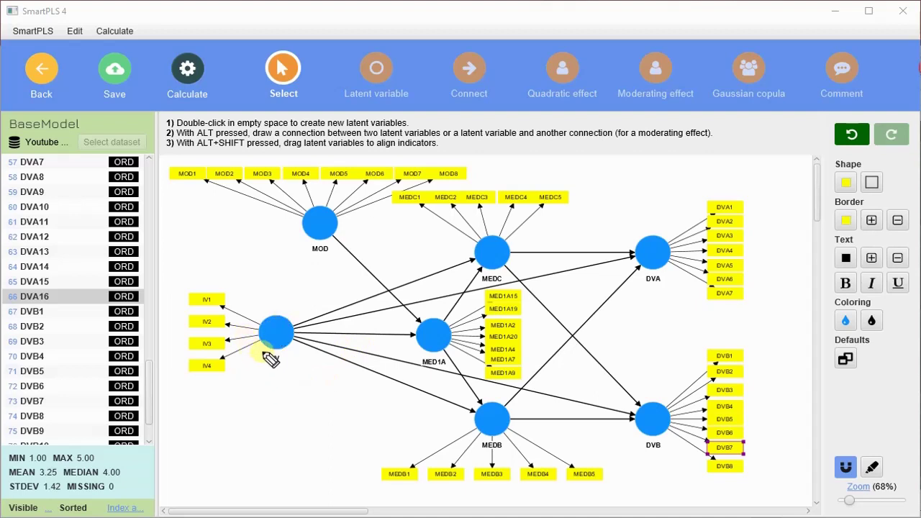
Step: Annotate IV1–IV4 as 'Reflective' and DVA indicators as 'formative' with arrows and pink underlines
left_click_drag(256, 352, 225, 372)
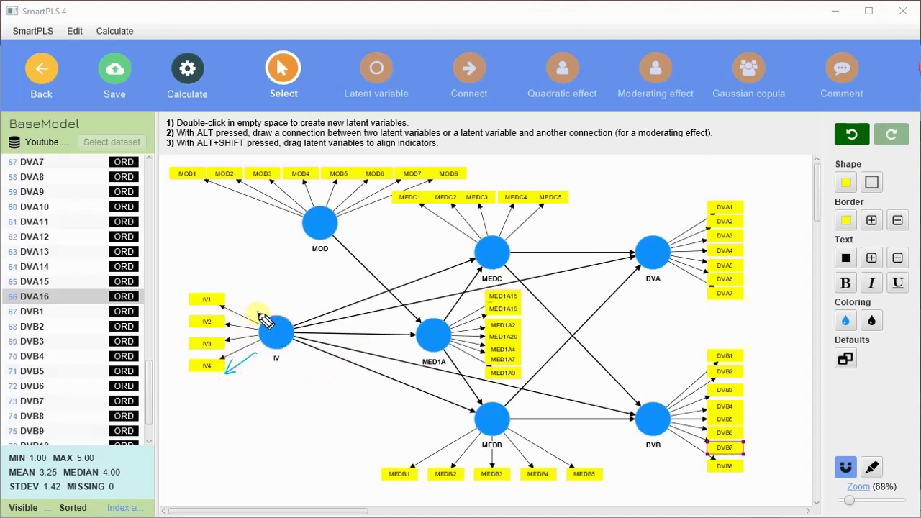
left_click_drag(231, 311, 248, 296)
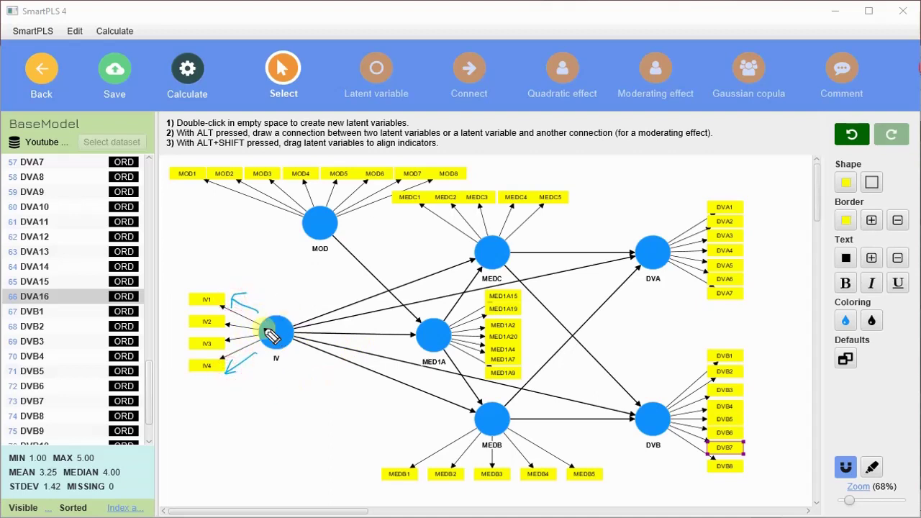
mouse_move(238, 385)
left_mouse_down()
mouse_move(232, 421)
mouse_move(274, 383)
mouse_move(290, 401)
mouse_move(352, 368)
left_mouse_up()
mouse_move(689, 204)
left_mouse_down()
mouse_move(659, 227)
mouse_move(671, 233)
mouse_move(697, 212)
mouse_move(685, 232)
left_mouse_up()
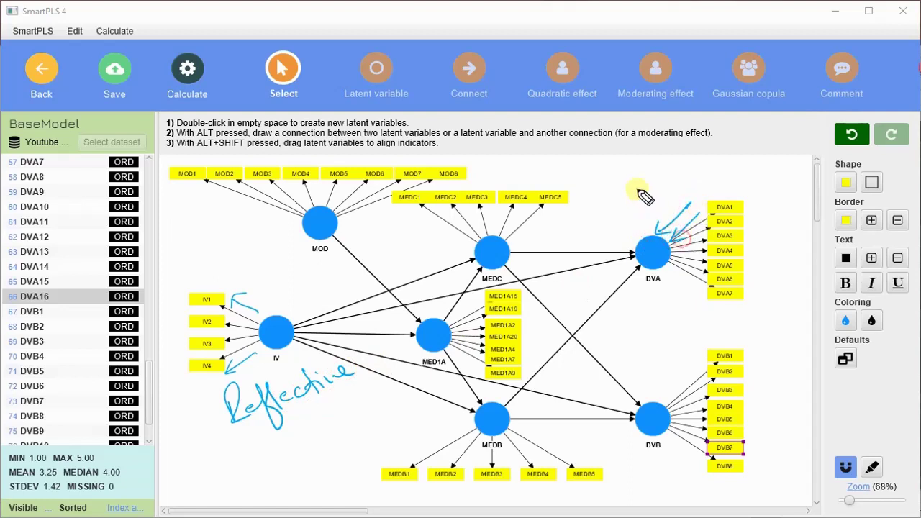
mouse_move(639, 188)
left_mouse_down()
mouse_move(652, 206)
mouse_move(663, 205)
mouse_move(688, 181)
mouse_move(742, 164)
left_mouse_up()
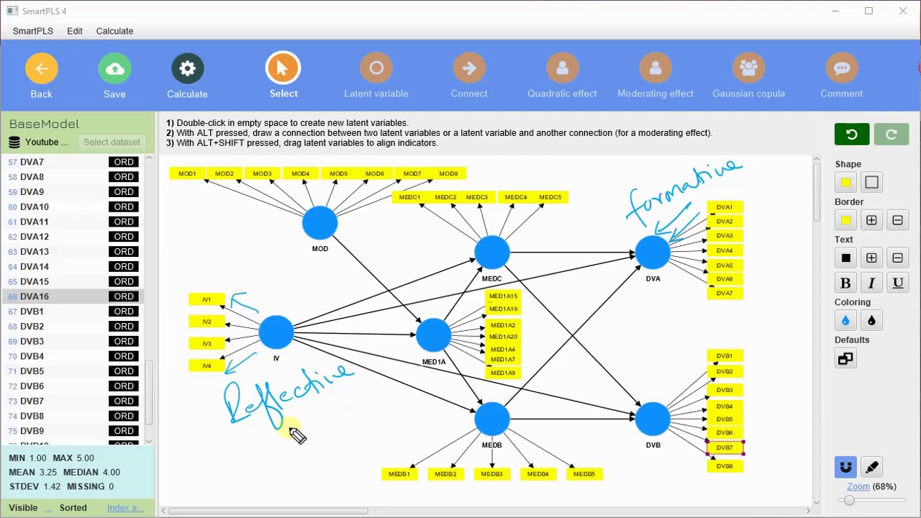
mouse_move(234, 455)
left_mouse_down()
mouse_move(369, 381)
mouse_move(362, 394)
left_mouse_up()
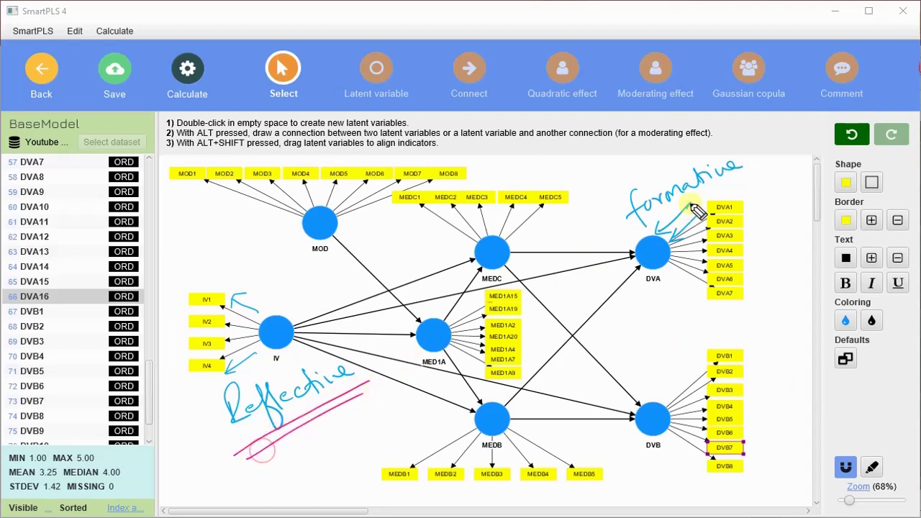
mouse_move(637, 231)
left_mouse_down()
mouse_move(711, 193)
mouse_move(739, 191)
left_mouse_up()
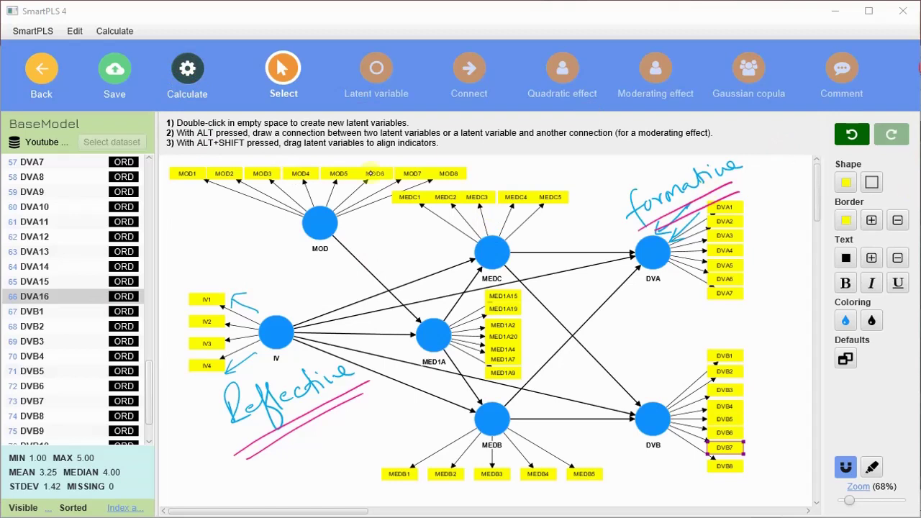
Step: Browse the Calculate algorithm list, then close it, removing the Reflective and formative pen notes
left_click(190, 71)
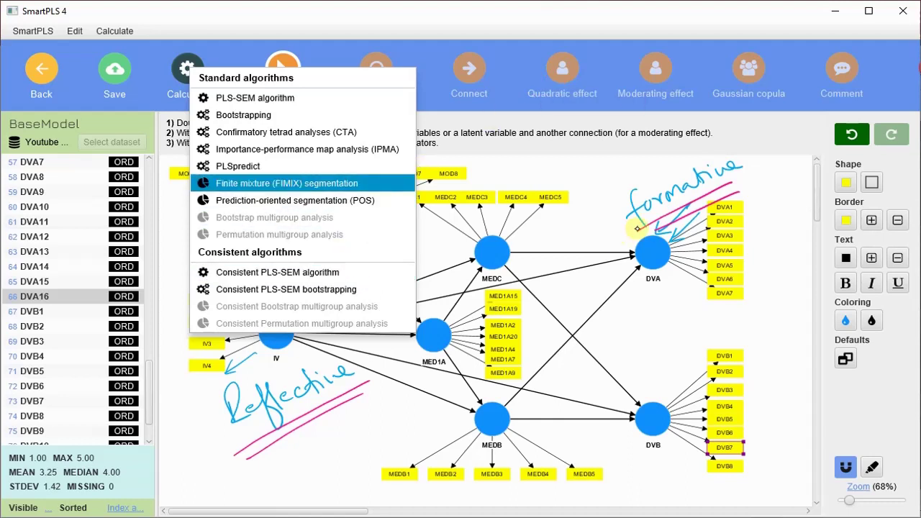
key("Escape")
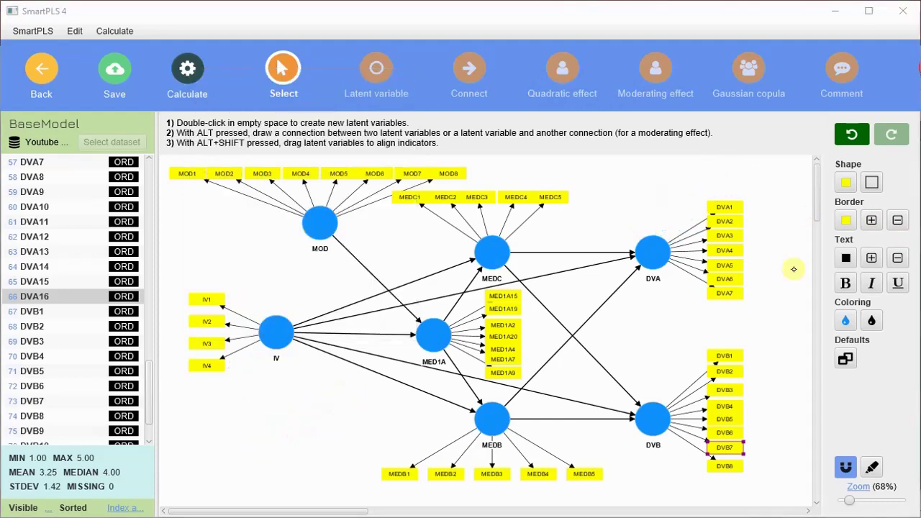
Step: Choose Consistent PLS-SEM algorithm from the Calculate menu's consistent algorithms to open its setup
left_click(188, 75)
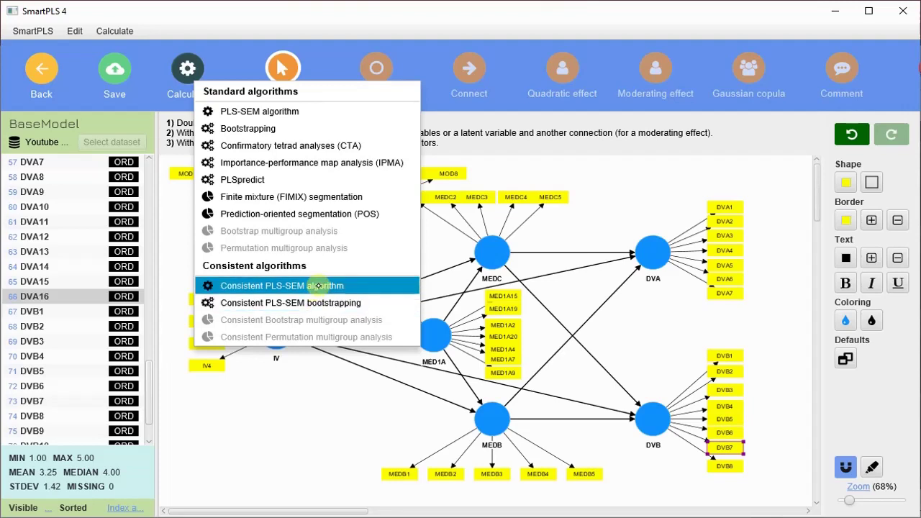
left_click(317, 285)
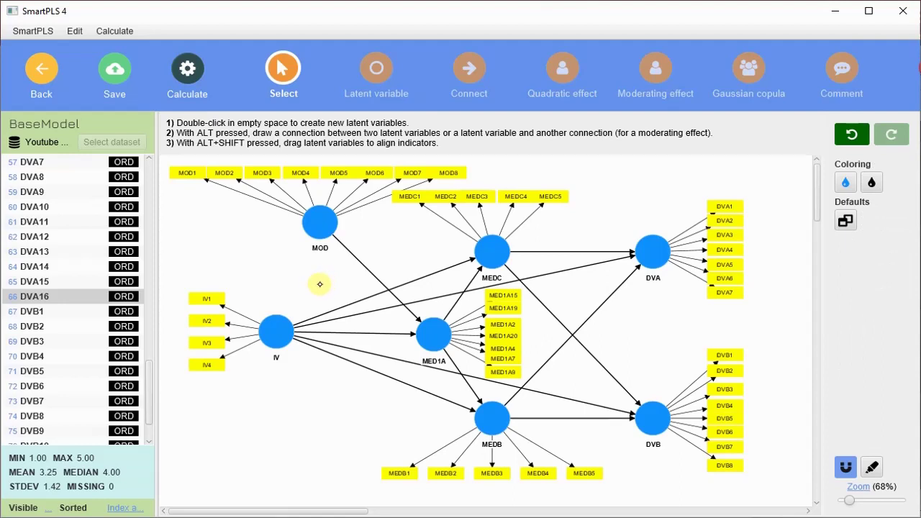
left_click(192, 77)
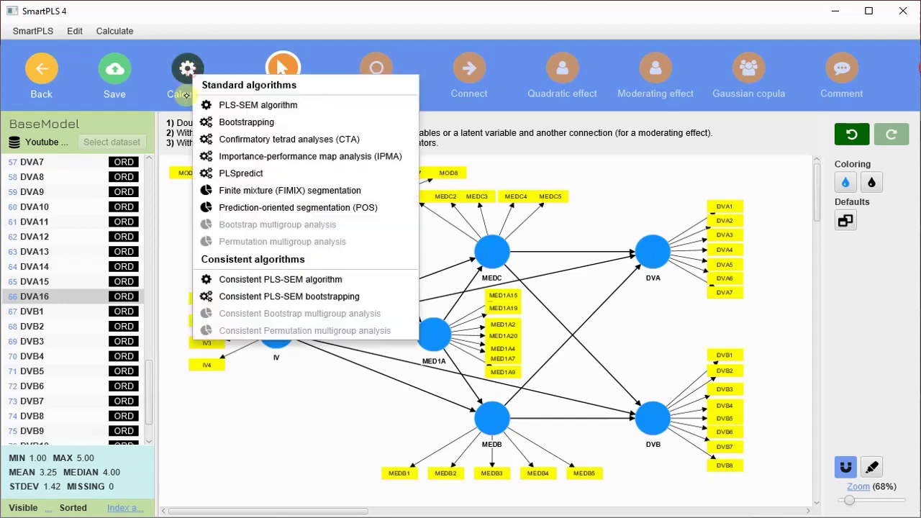
left_click(278, 278)
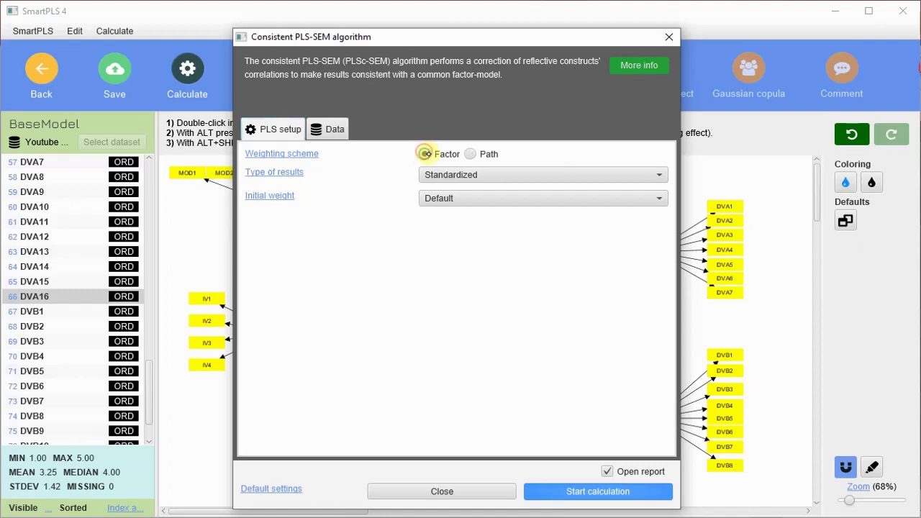
left_click(426, 155)
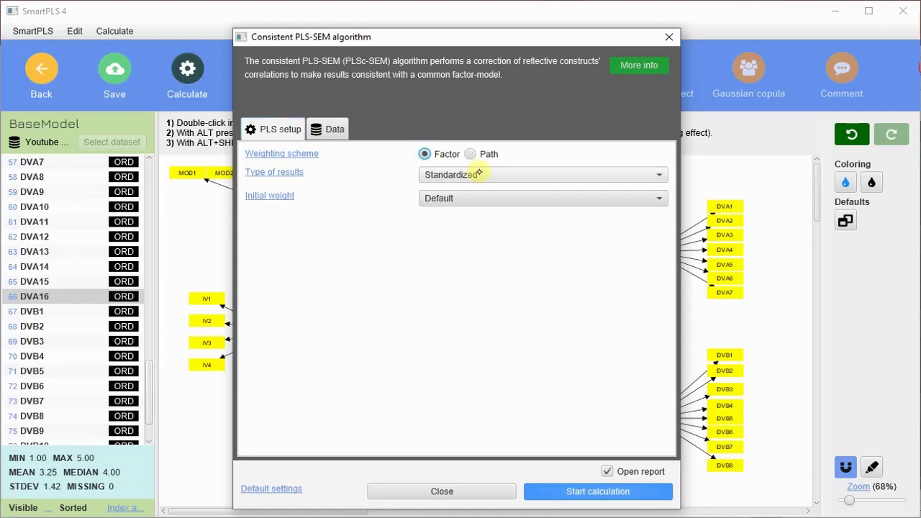
left_click(561, 177)
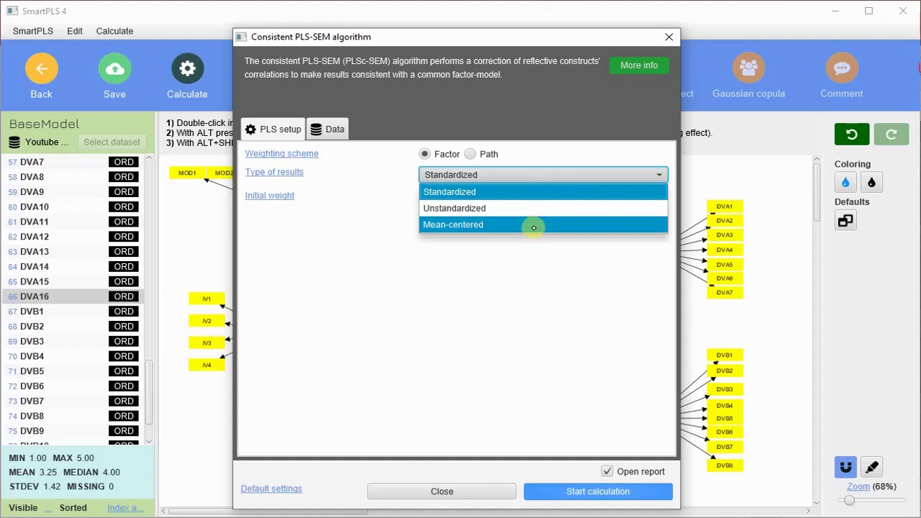
left_click(488, 192)
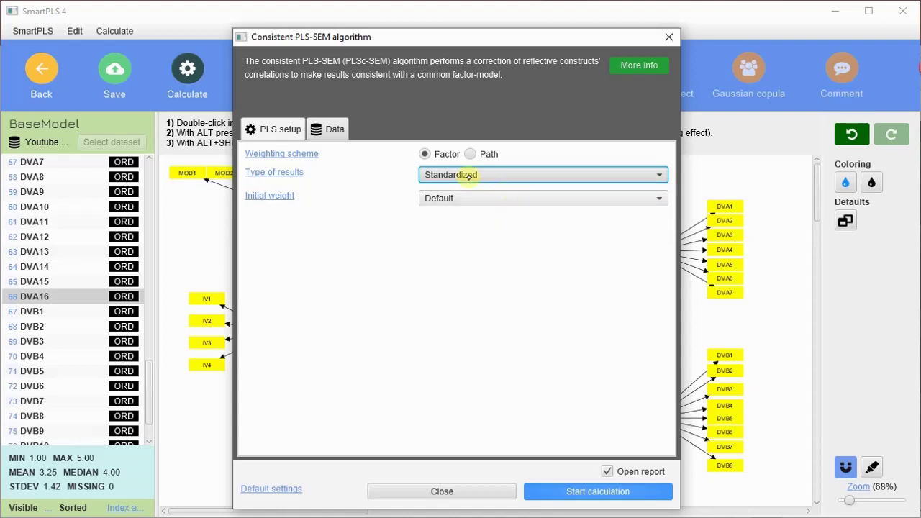
left_click(519, 199)
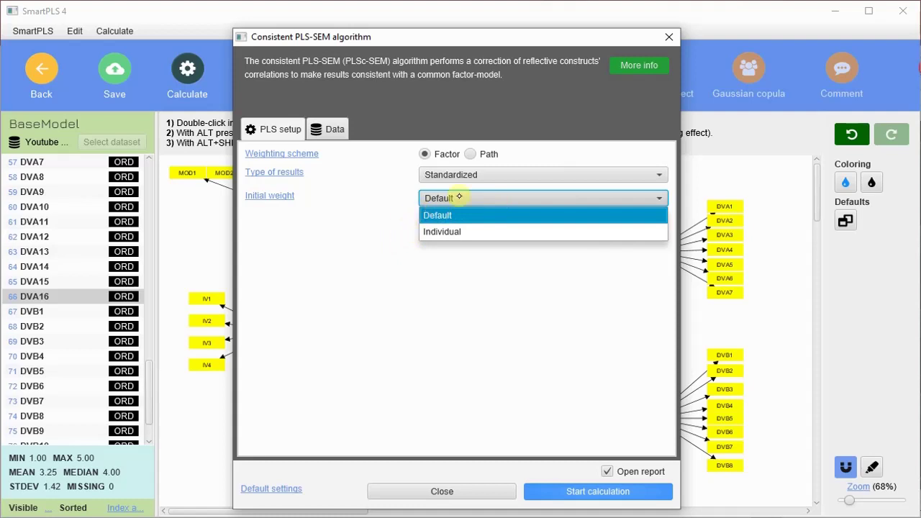
left_click(490, 214)
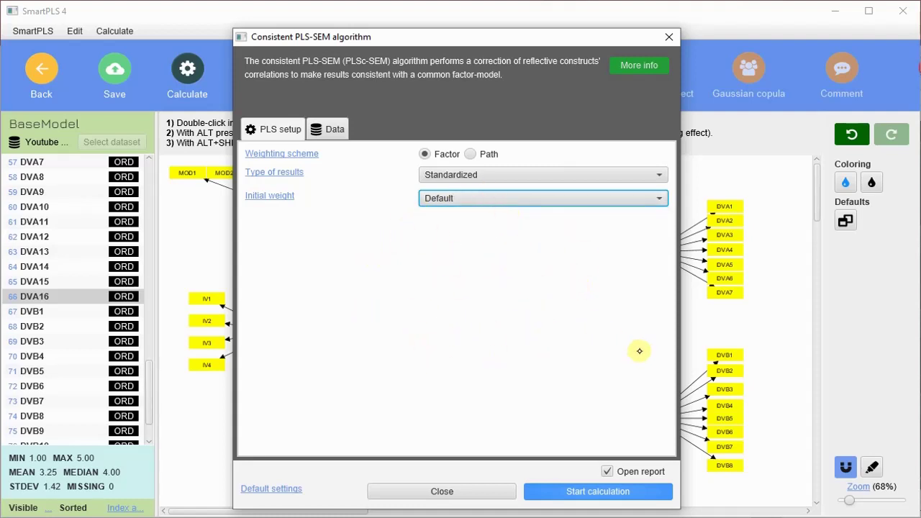
left_click(608, 472)
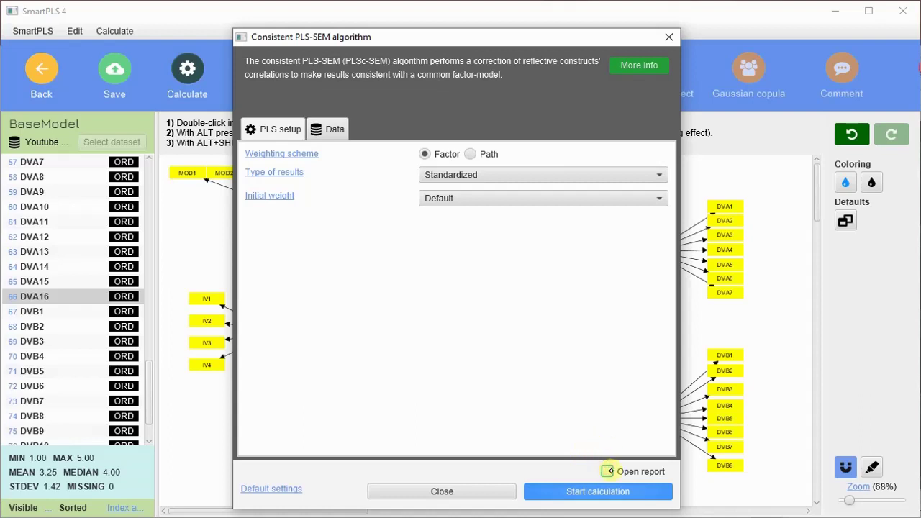
left_click(607, 471)
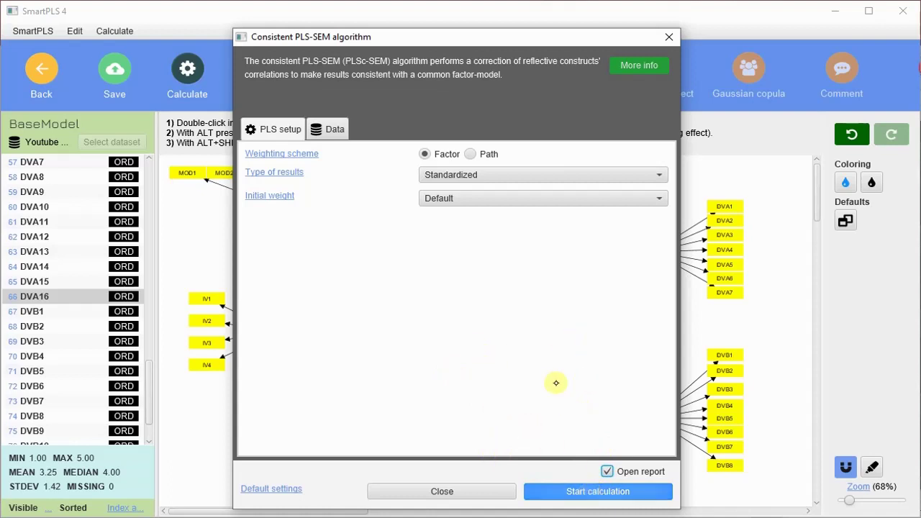
Step: Check the data weighting settings, then run the consistent PLS-SEM calculation and await its report
left_click(338, 129)
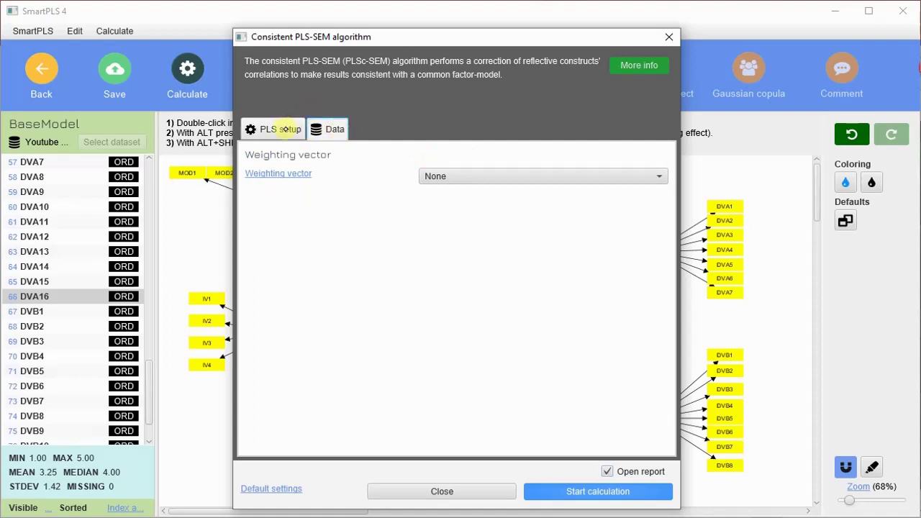
left_click(285, 129)
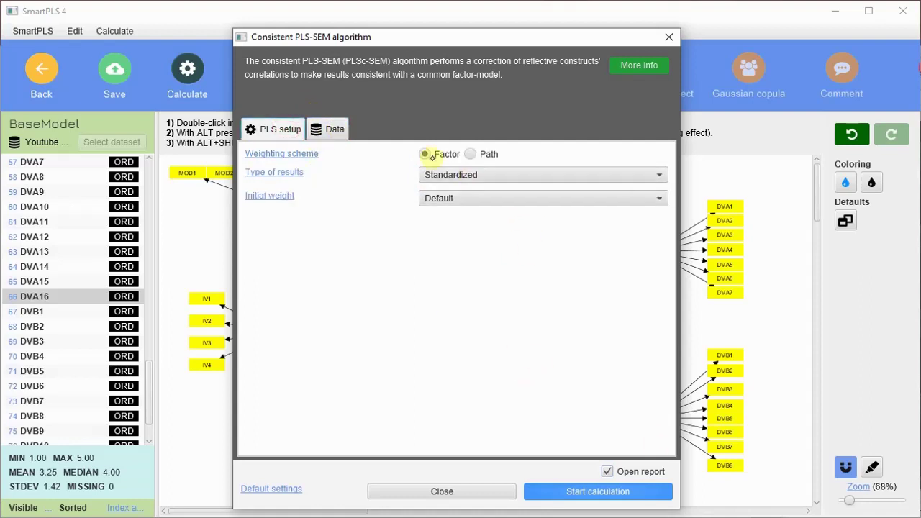
left_click(626, 493)
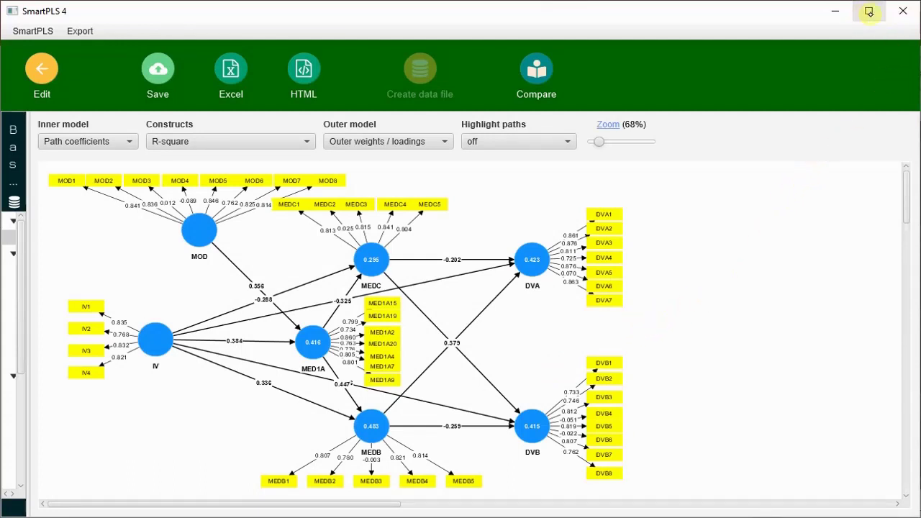
mouse_move(361, 251)
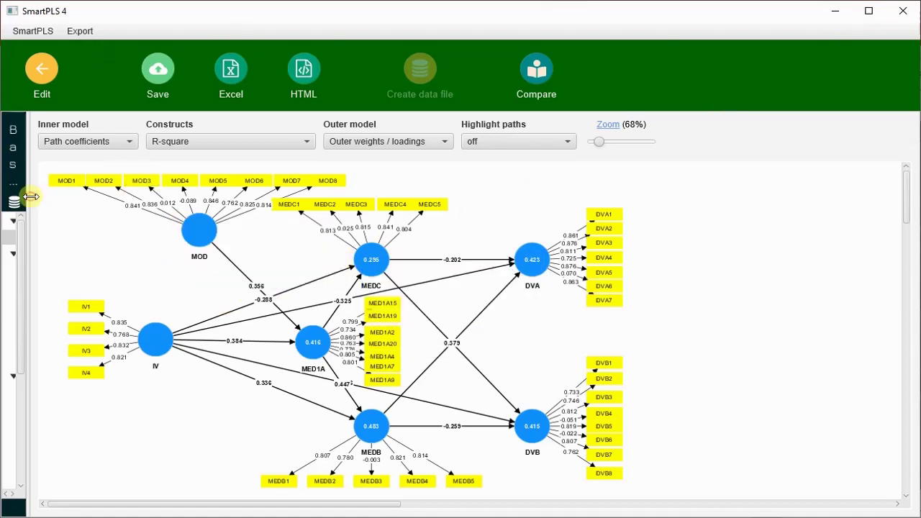
Step: Drag the collapsed left panel border right to expose the PLSc results navigation tree
left_click_drag(31, 197, 196, 205)
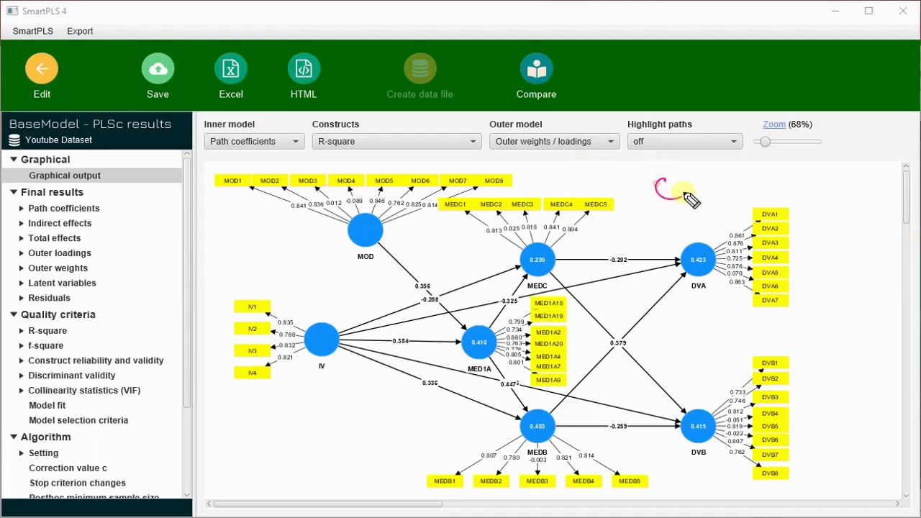
left_click_drag(723, 188, 730, 186)
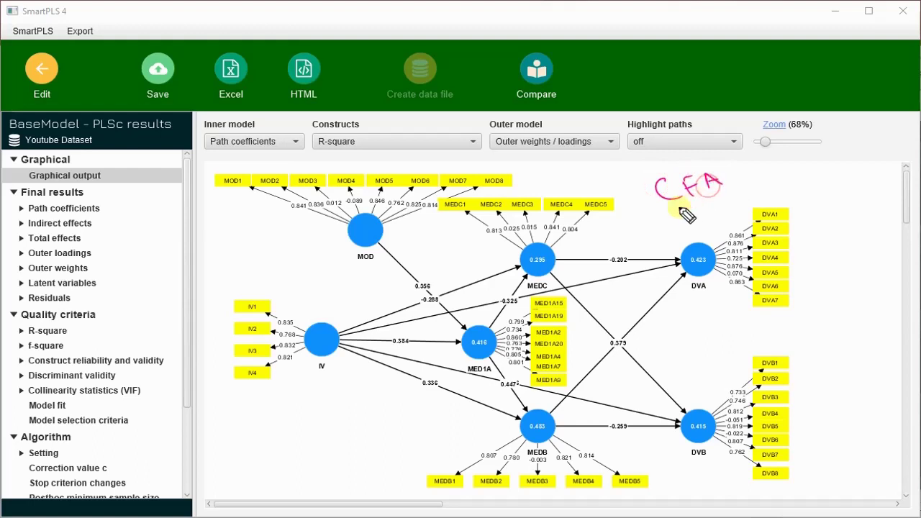
mouse_move(659, 206)
left_mouse_down()
mouse_move(735, 184)
mouse_move(734, 197)
left_mouse_up()
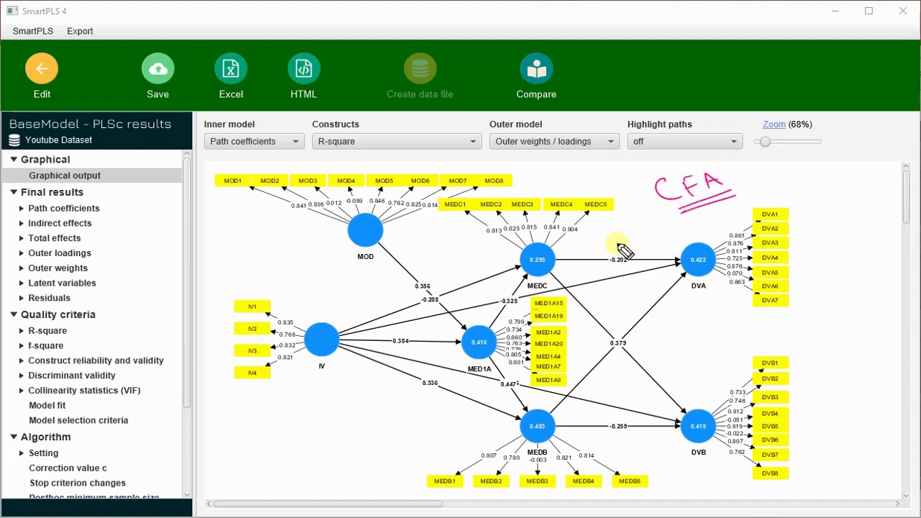
mouse_move(616, 243)
left_mouse_down()
mouse_move(636, 263)
mouse_move(621, 246)
left_mouse_up()
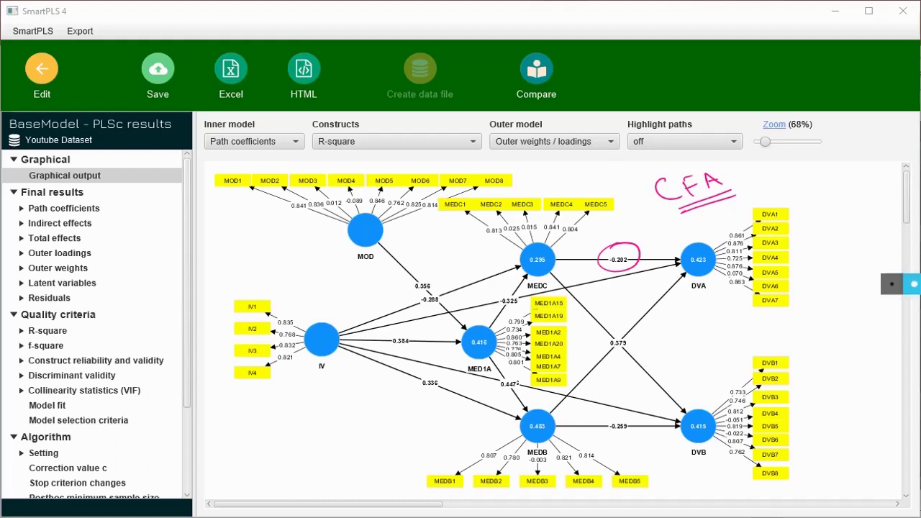
left_click(892, 283)
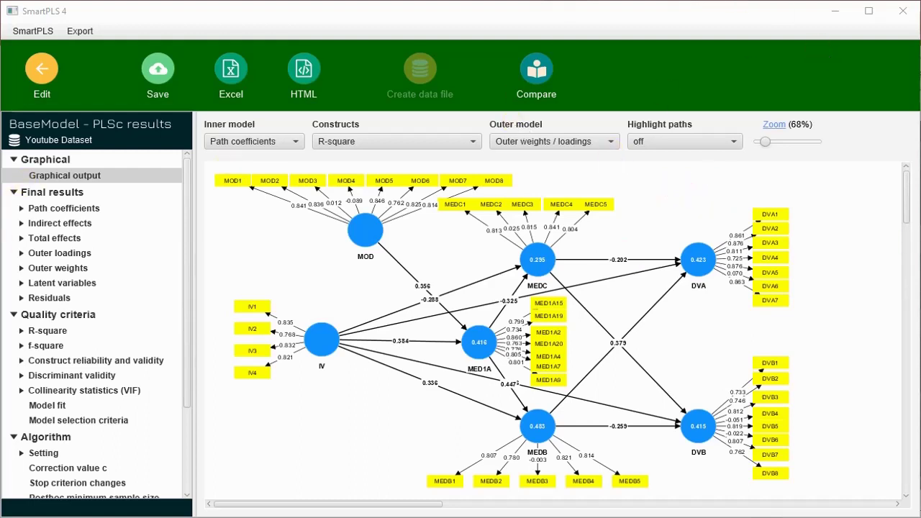
Step: Expand Path coefficients under Final results to list its matrix, list and bar chart views
left_click(22, 209)
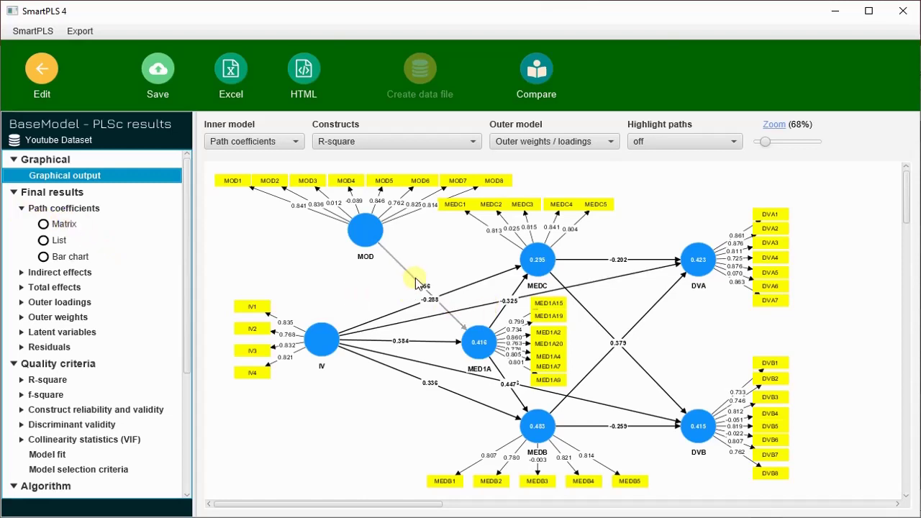
mouse_move(387, 244)
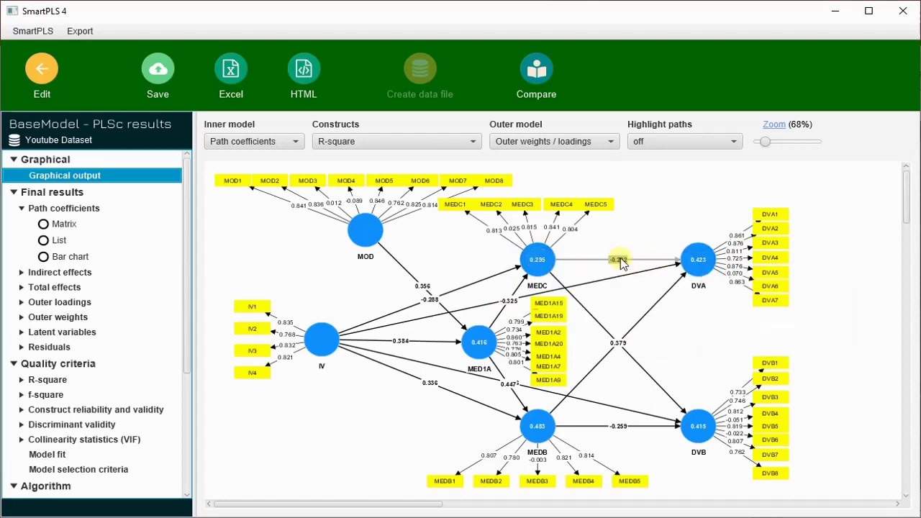
Step: Compare path coefficients as matrix and list, then chart them with MED1A -> MEDB tallest at 0.447
left_click(59, 224)
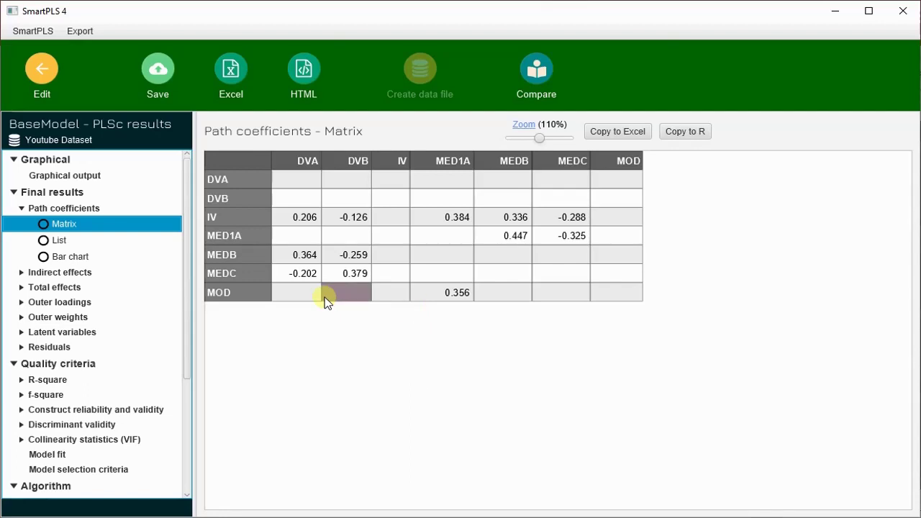
left_click(57, 242)
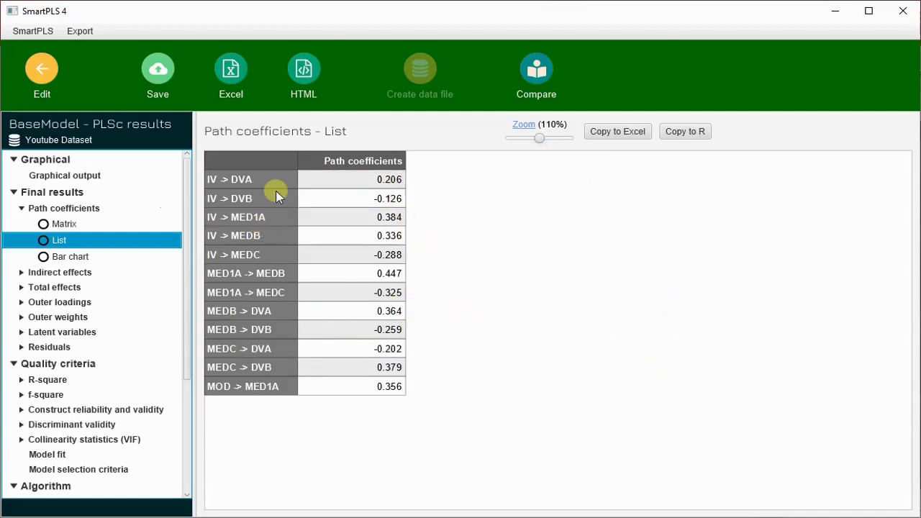
left_click(52, 225)
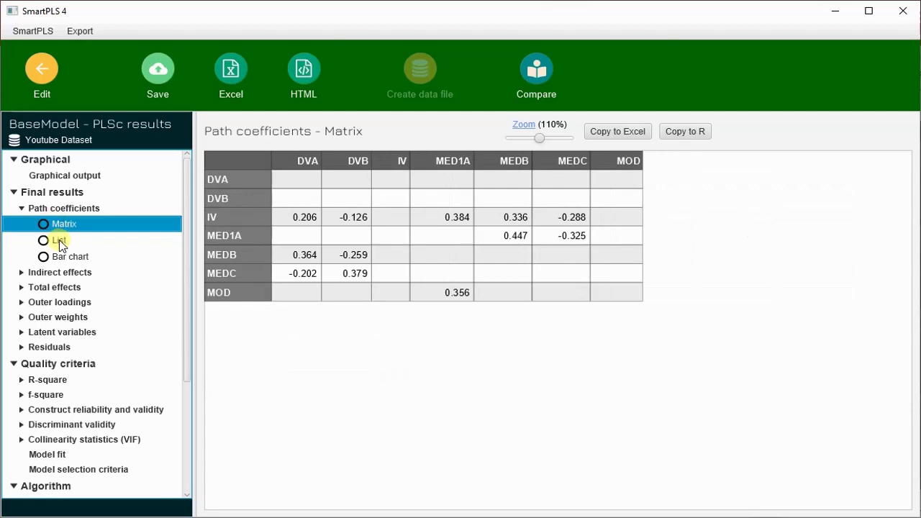
left_click(59, 242)
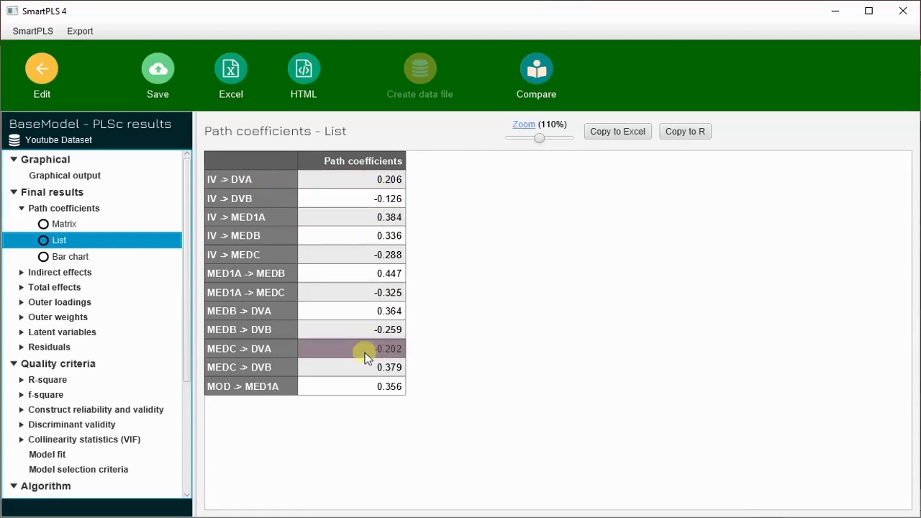
left_click(74, 257)
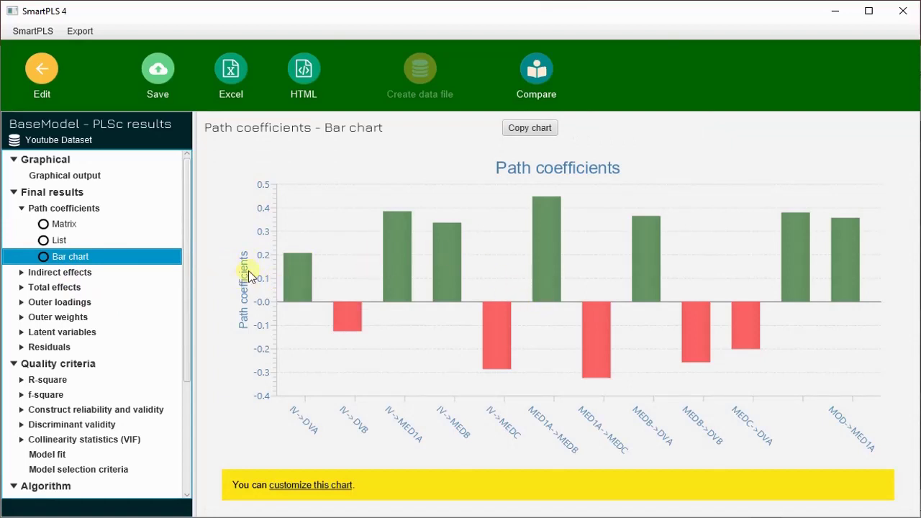
Step: Display the PLSc total indirect effects table, showing IV to DVA 0.268 and IV to DVB -0.288
left_click(23, 273)
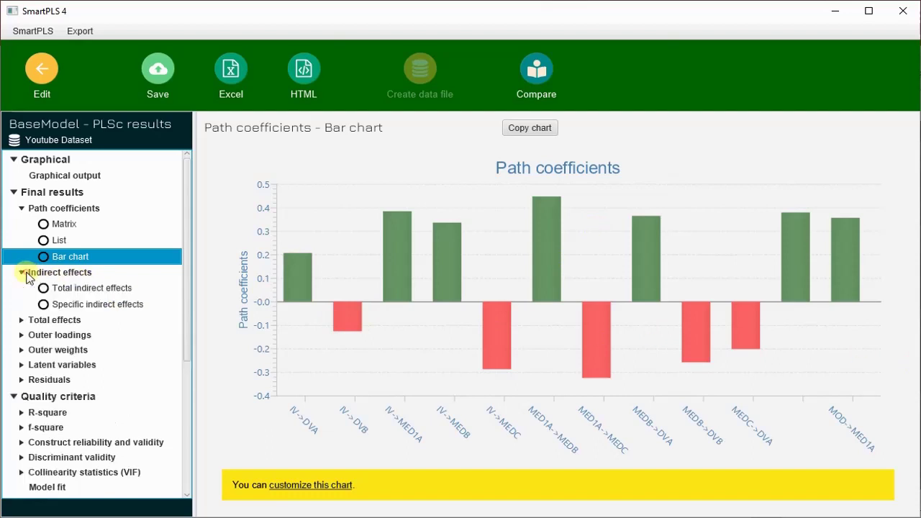
left_click(93, 290)
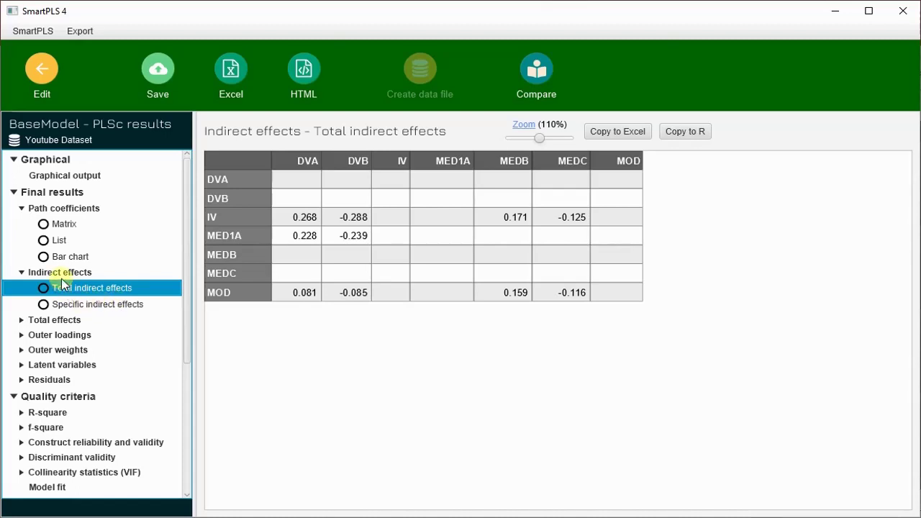
Step: Collapse Indirect effects, briefly expand Total effects, and expand Outer loadings in the results tree
left_click(21, 273)
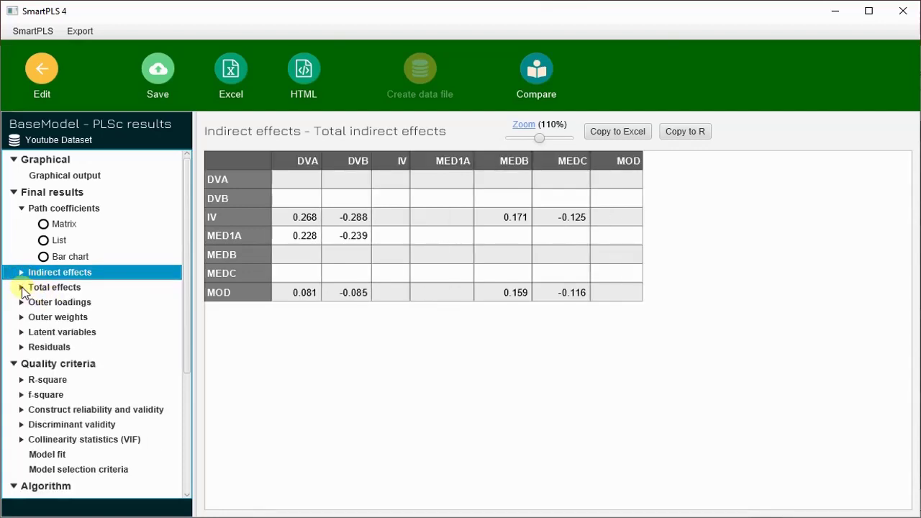
left_click(21, 287)
left_click(22, 287)
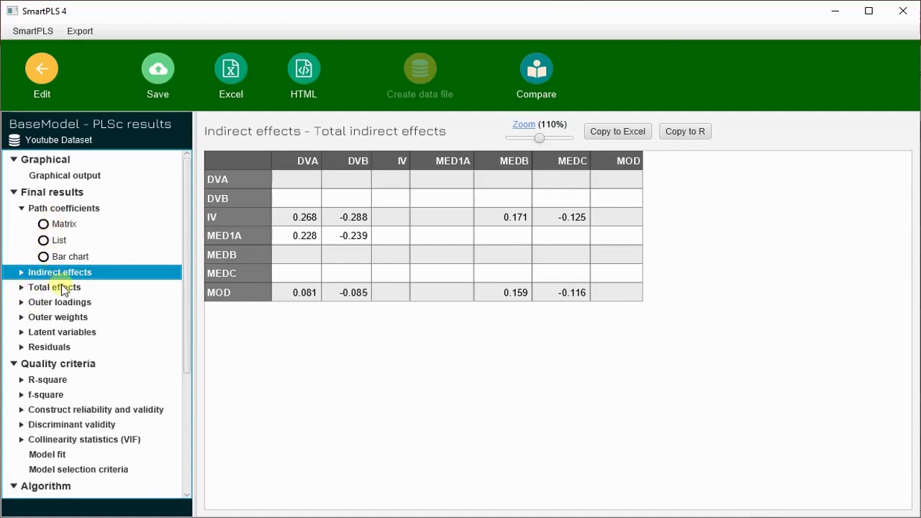
left_click(22, 302)
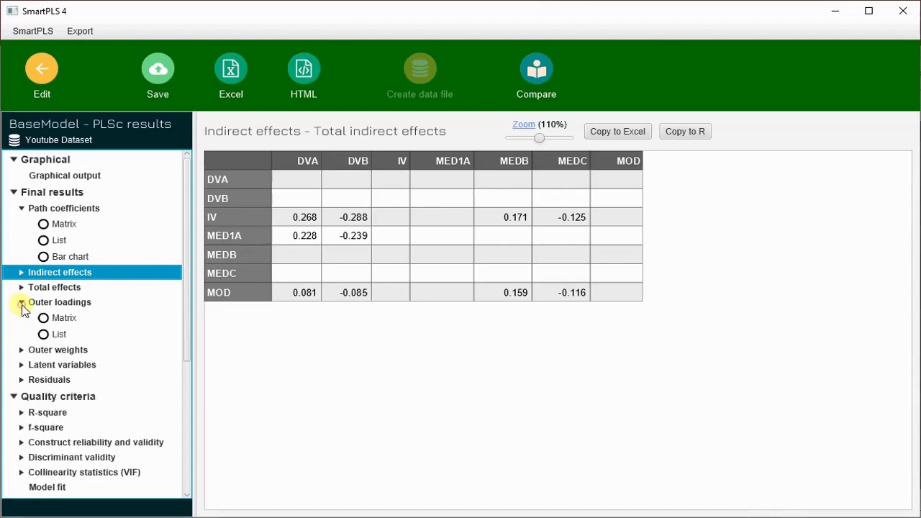
Step: Show the outer loadings matrix, scroll through the indicators, and zoom the table to 140%
left_click(64, 319)
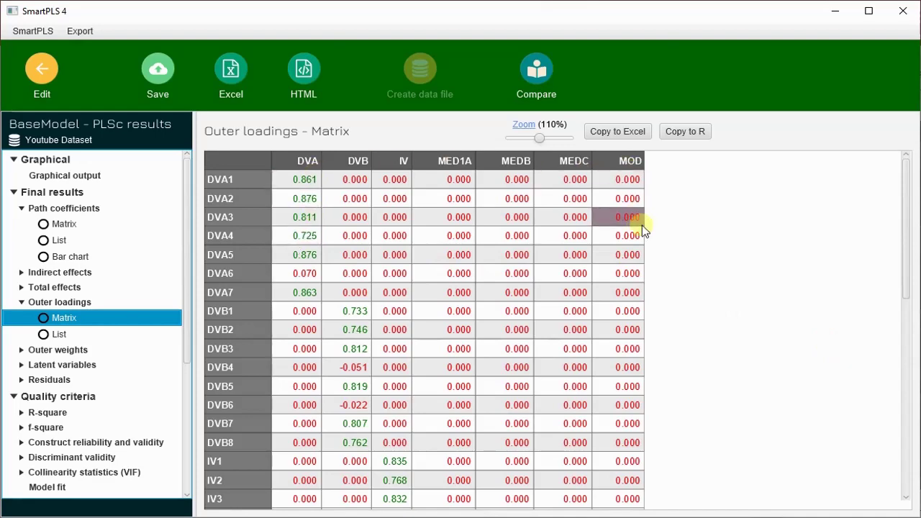
scroll(643, 229, "down", 4)
scroll(639, 232, "up", 4)
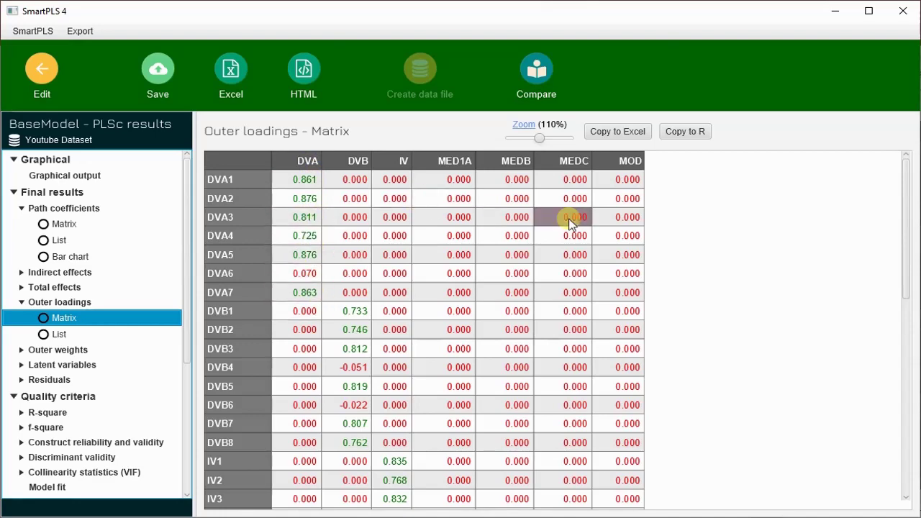
scroll(519, 259, "down", 5)
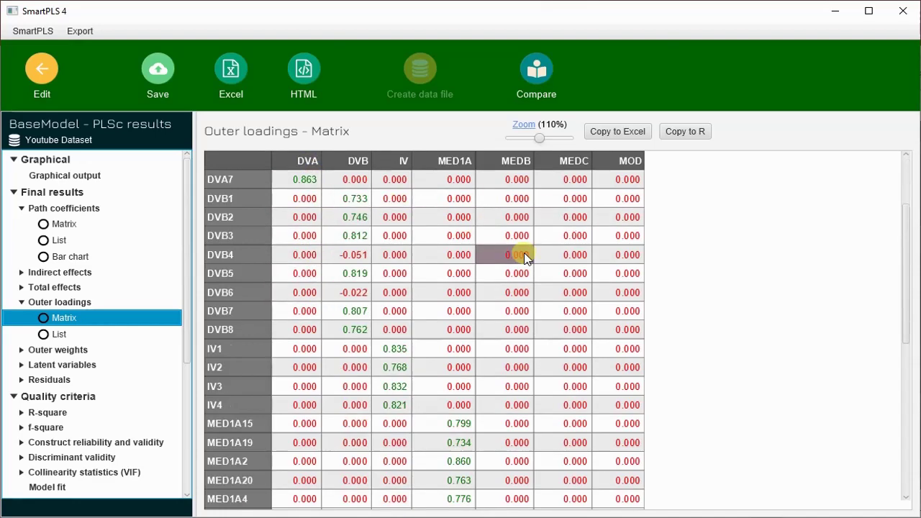
scroll(525, 258, "down", 3)
scroll(525, 258, "up", 8)
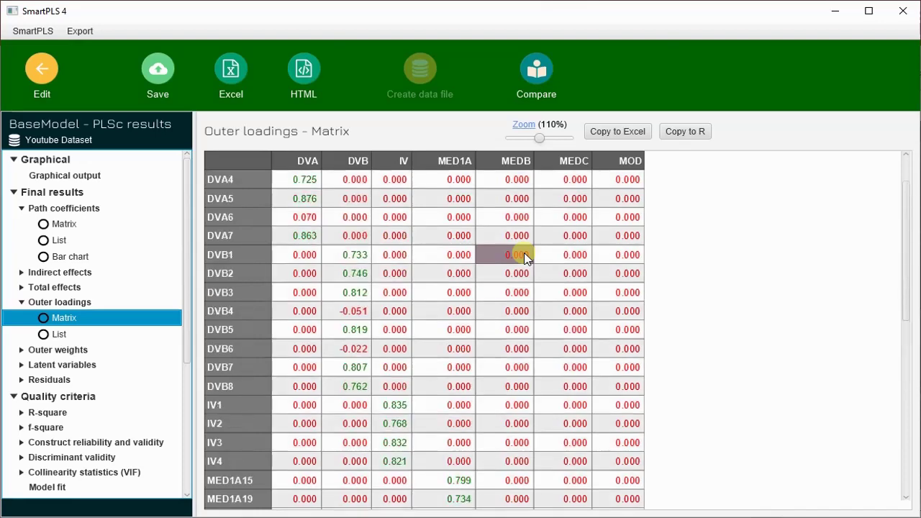
left_click(550, 137)
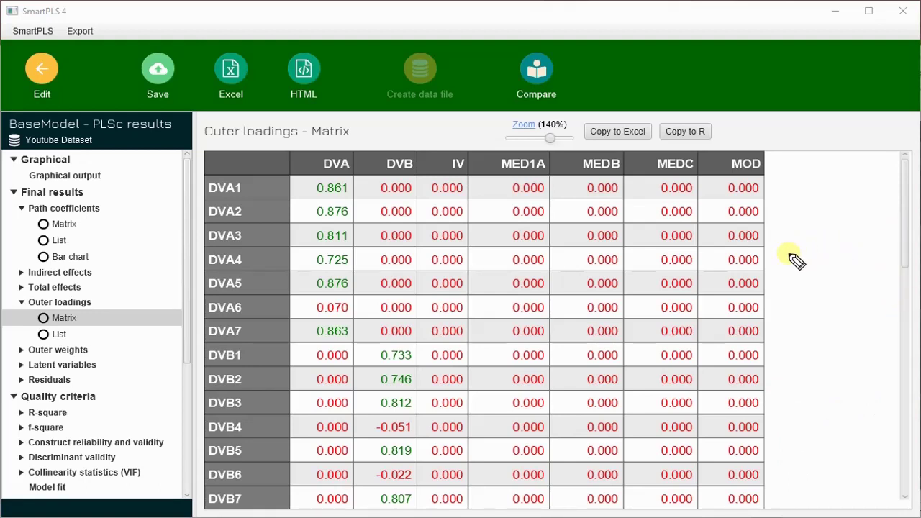
Step: Handwrite the 0.708 loading threshold beside the outer loadings matrix and underline it twice
mouse_move(791, 252)
left_mouse_down()
mouse_move(797, 264)
mouse_move(791, 254)
mouse_move(856, 252)
left_mouse_up()
left_click(814, 256)
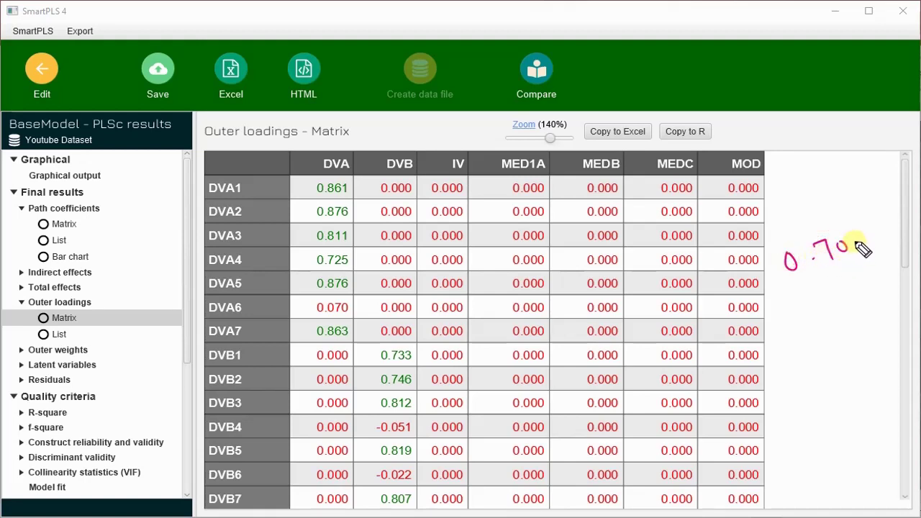
mouse_move(863, 248)
left_mouse_down()
mouse_move(856, 234)
mouse_move(853, 249)
left_mouse_up()
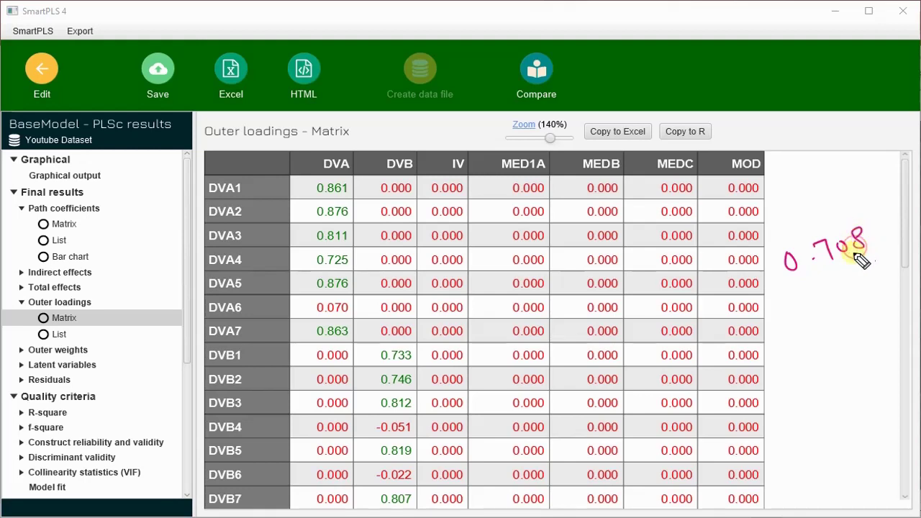
left_click(817, 256)
left_click_drag(786, 289, 864, 258)
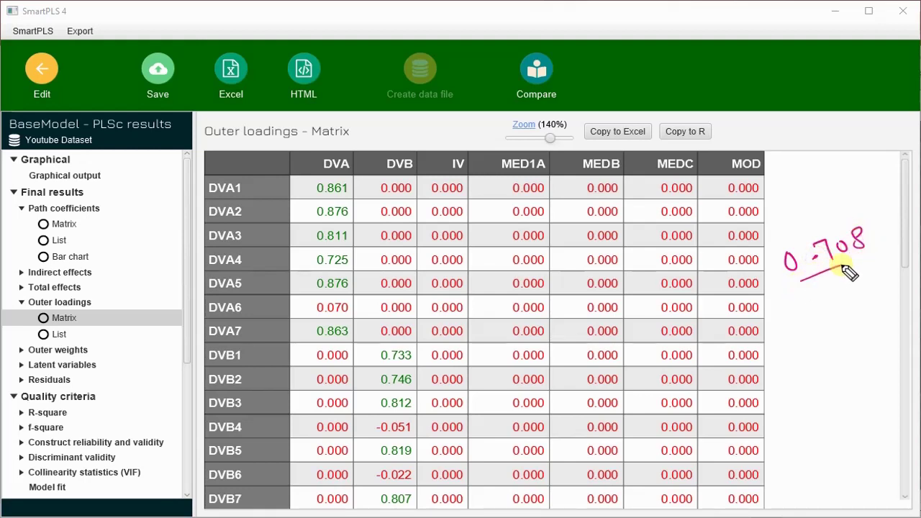
left_click_drag(820, 278, 869, 254)
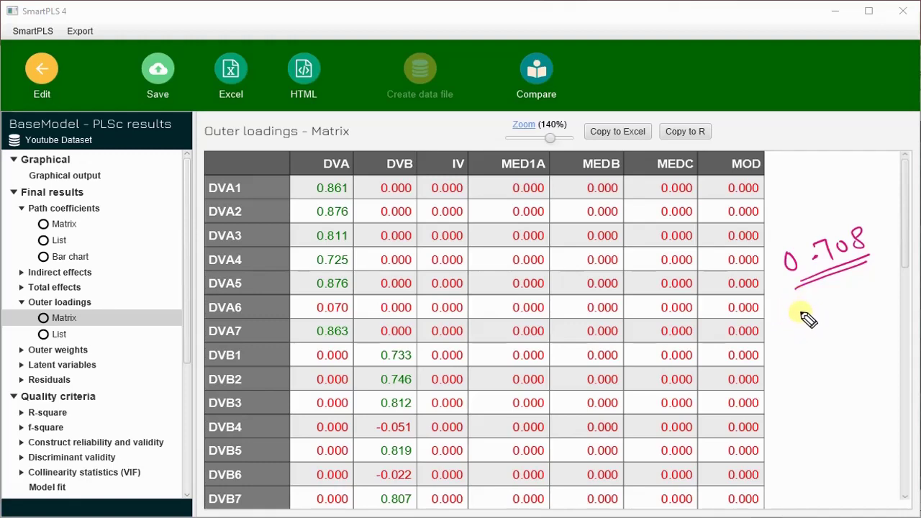
Step: Write AVE beneath the 0.708 threshold and draw a pink box around the note
left_click_drag(800, 313, 838, 301)
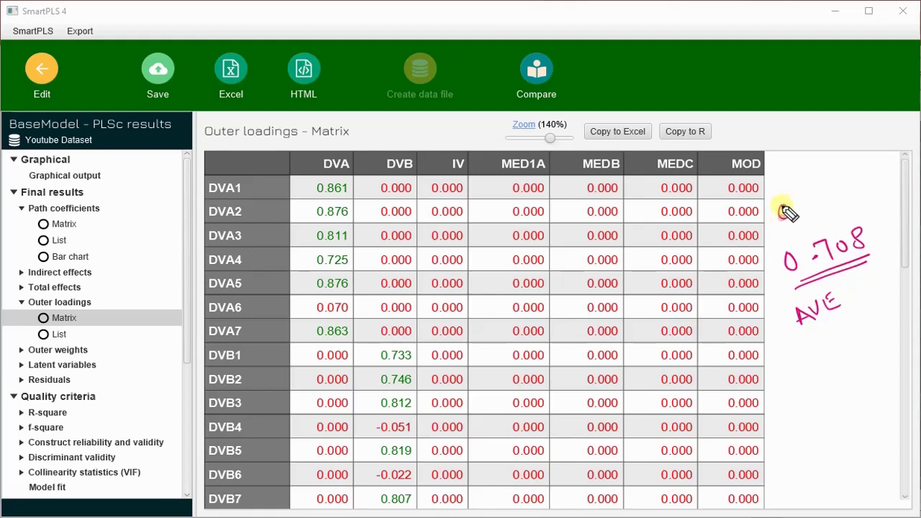
mouse_move(784, 208)
left_mouse_down()
mouse_move(818, 209)
mouse_move(842, 188)
left_mouse_up()
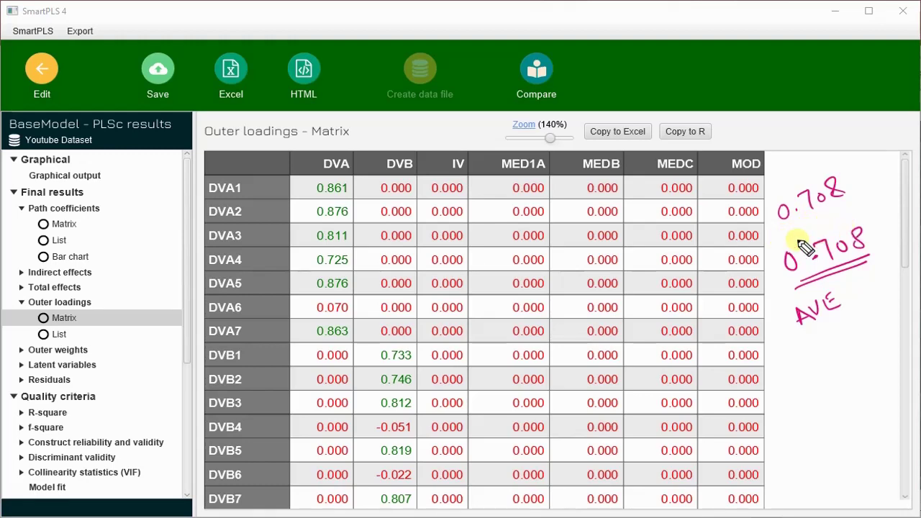
mouse_move(780, 245)
left_mouse_down()
mouse_move(828, 224)
mouse_move(901, 282)
mouse_move(808, 335)
left_mouse_up()
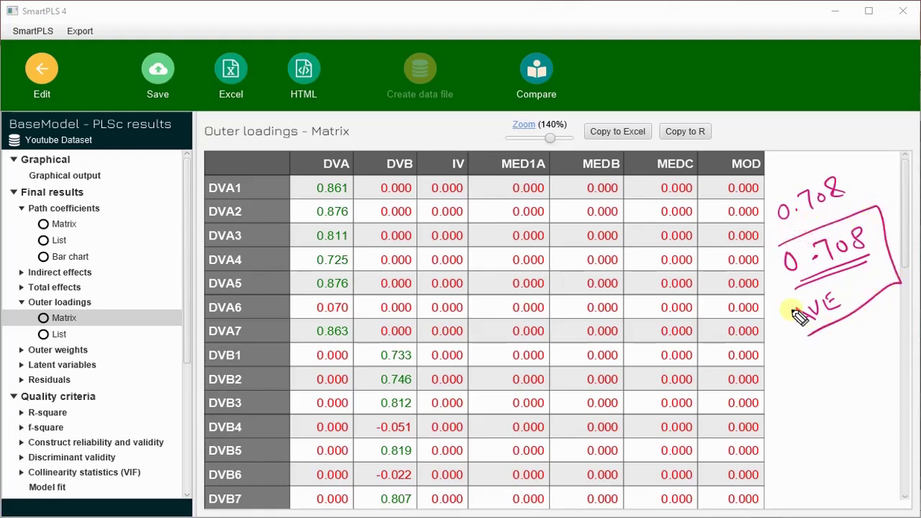
mouse_move(799, 241)
left_mouse_down()
mouse_move(774, 264)
mouse_move(801, 335)
mouse_move(845, 315)
left_mouse_up()
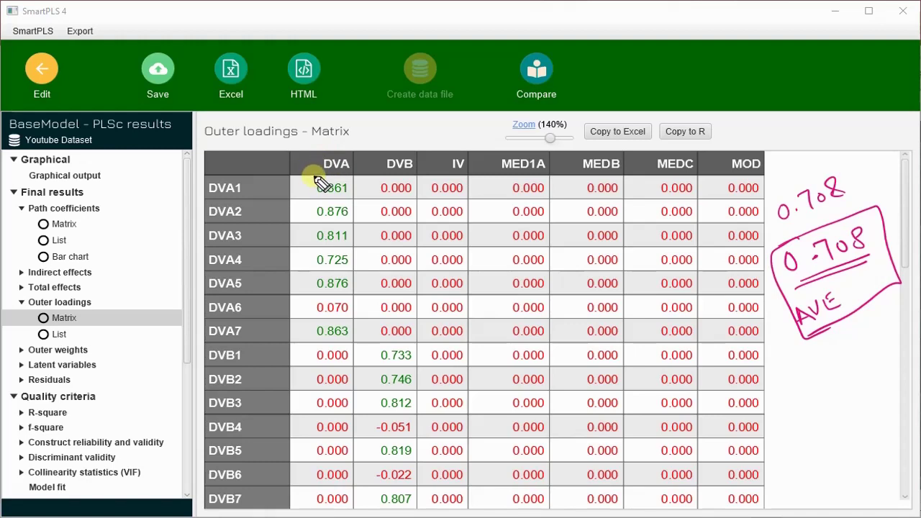
Step: Clear earlier ink, outline the DVA1–DVA7 loadings, and ring DVA6's 0.070 in yellow
mouse_move(321, 182)
left_mouse_down()
mouse_move(303, 204)
mouse_move(306, 256)
mouse_move(321, 335)
mouse_move(341, 352)
mouse_move(355, 325)
mouse_move(339, 182)
mouse_move(318, 198)
left_mouse_up()
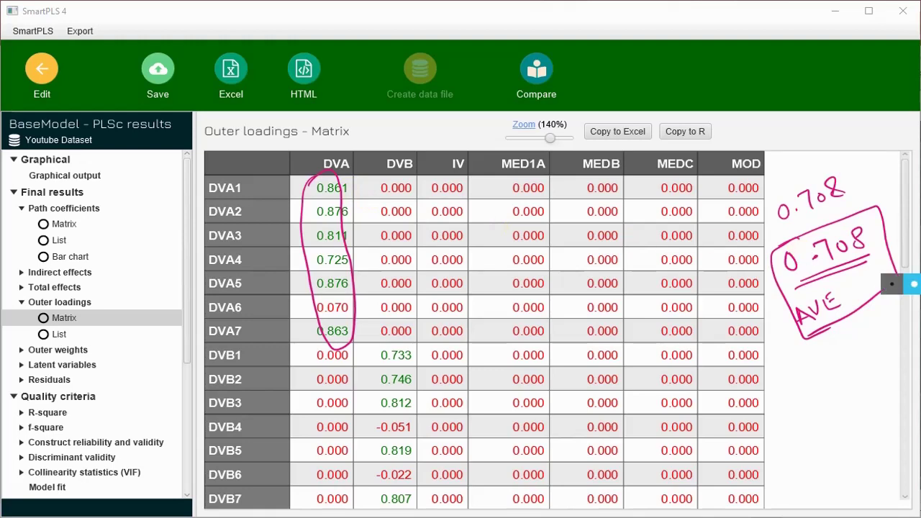
key("Escape")
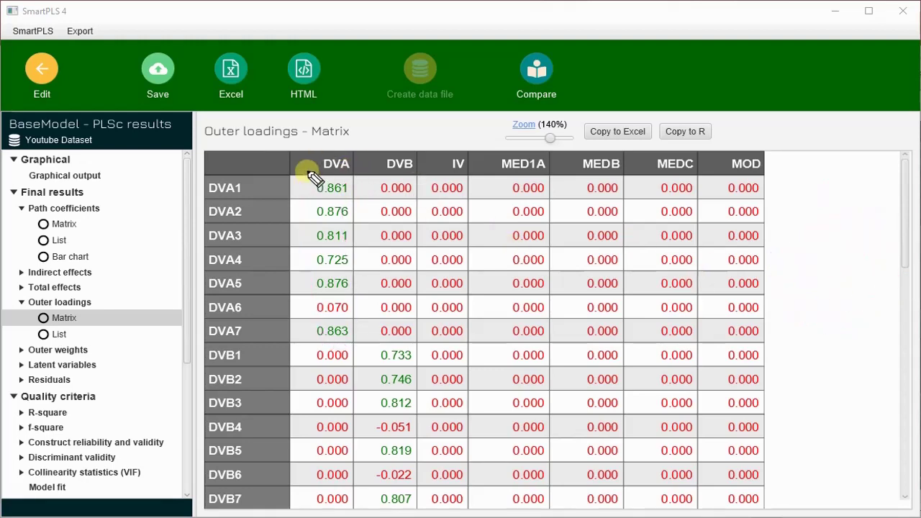
mouse_move(305, 176)
left_mouse_down()
mouse_move(304, 333)
mouse_move(319, 351)
mouse_move(342, 352)
mouse_move(358, 326)
mouse_move(356, 196)
mouse_move(352, 178)
mouse_move(308, 176)
left_mouse_up()
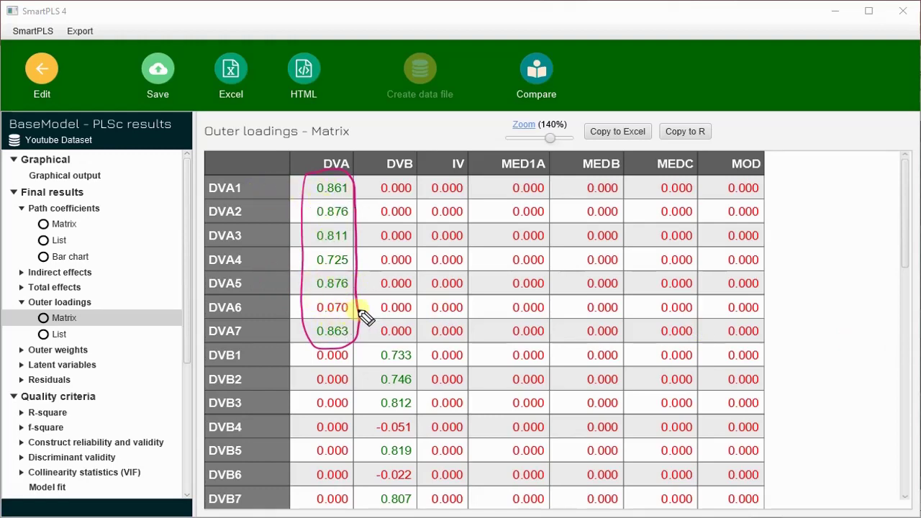
mouse_move(344, 302)
left_mouse_down()
mouse_move(302, 312)
mouse_move(367, 306)
mouse_move(295, 310)
mouse_move(338, 320)
left_mouse_up()
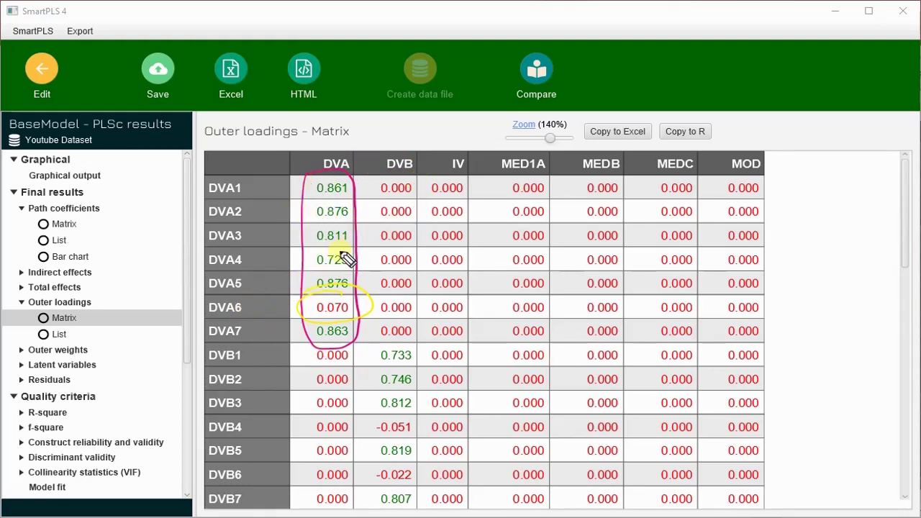
Step: Draw an arrow to DVA6's 0.070, write the 0.70 cutoff, and loop the DVA6 row
left_click(272, 303)
left_click_drag(306, 300, 302, 303)
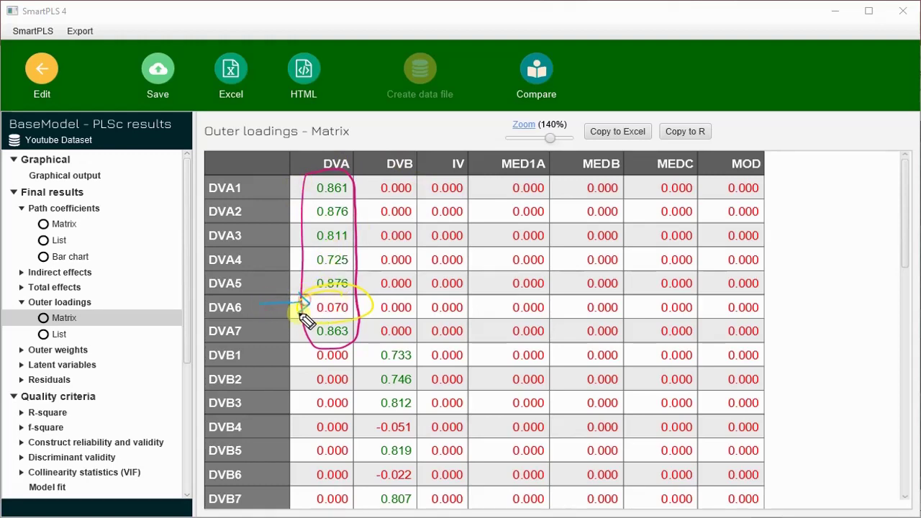
mouse_move(797, 247)
left_mouse_down()
mouse_move(799, 262)
mouse_move(796, 247)
mouse_move(825, 253)
mouse_move(835, 243)
left_mouse_up()
left_click(806, 260)
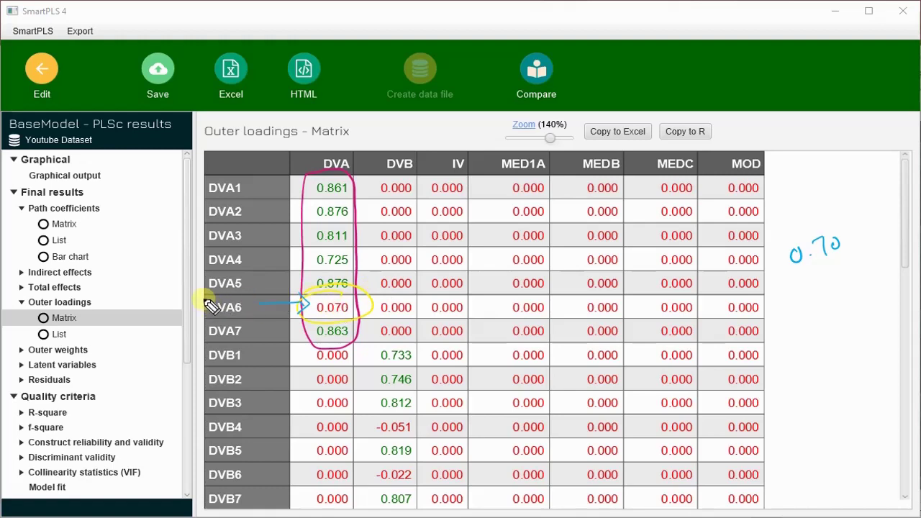
mouse_move(212, 302)
left_mouse_down()
mouse_move(205, 309)
mouse_move(364, 315)
mouse_move(325, 297)
left_mouse_up()
left_click_drag(195, 296, 360, 308)
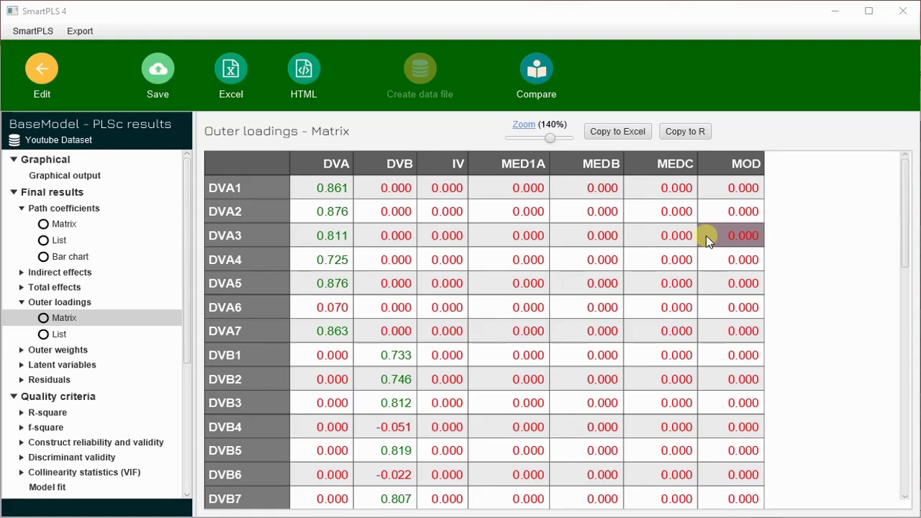
Step: Switch the outer loadings between matrix and list views, settling on the list
scroll(706, 235, "down", 1)
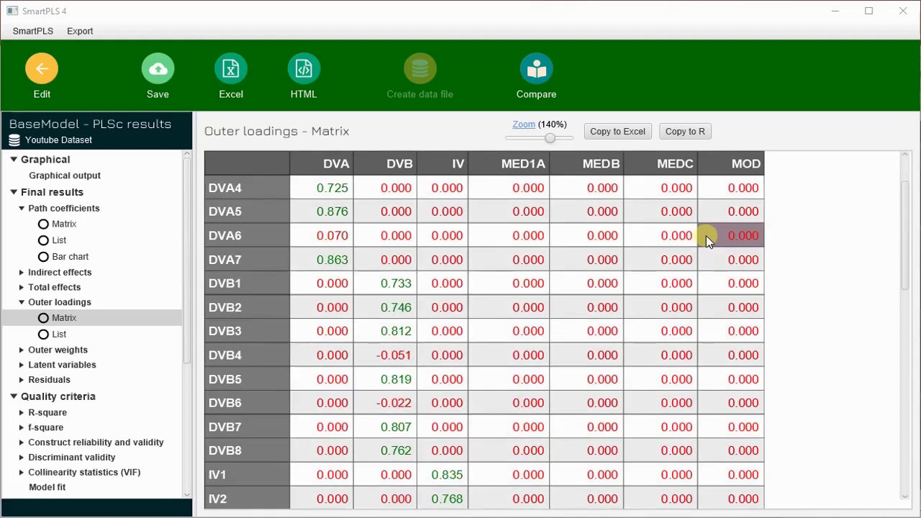
left_click(59, 335)
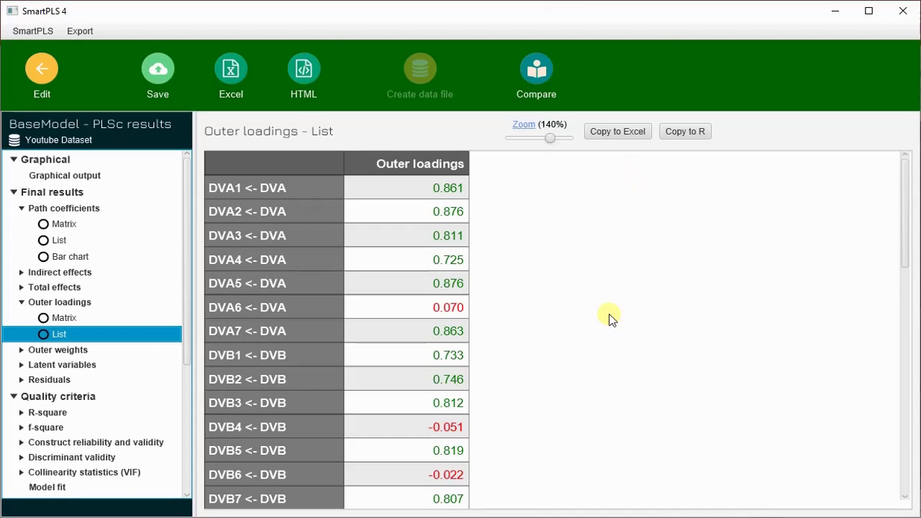
left_click(66, 318)
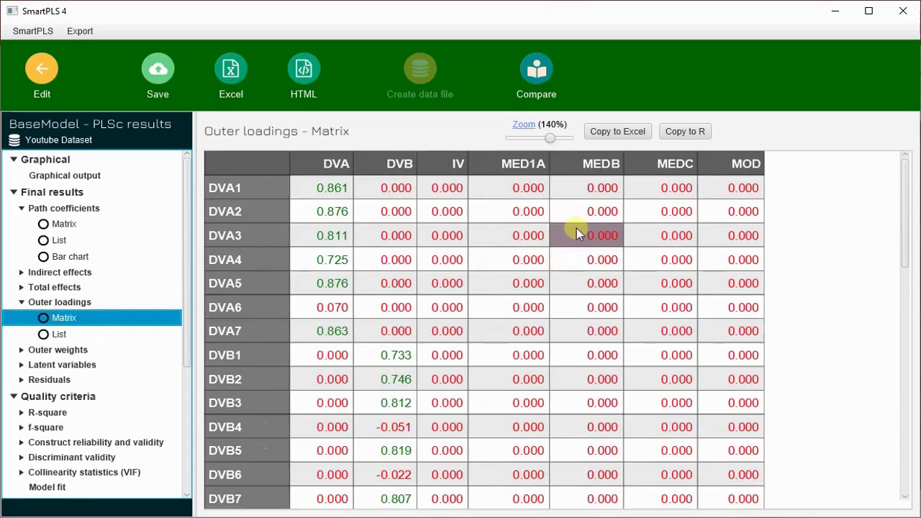
scroll(576, 228, "down", 5)
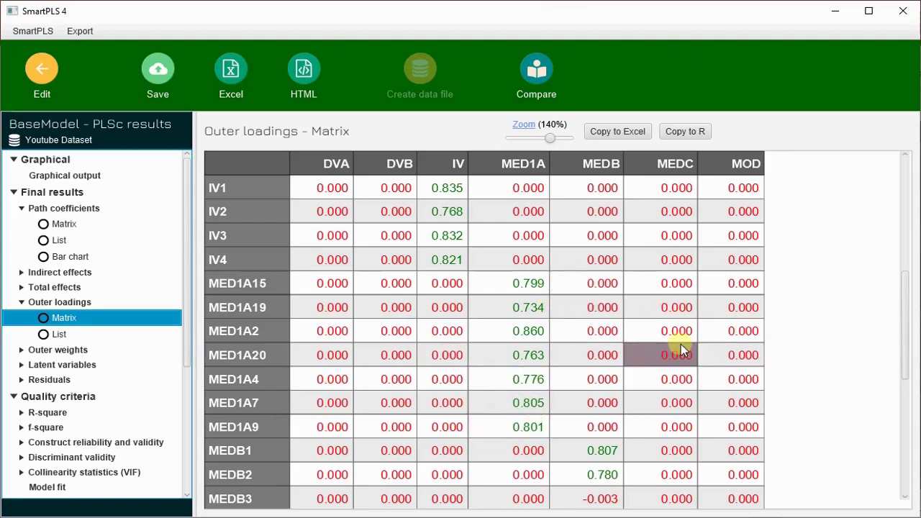
scroll(684, 338, "down", 5)
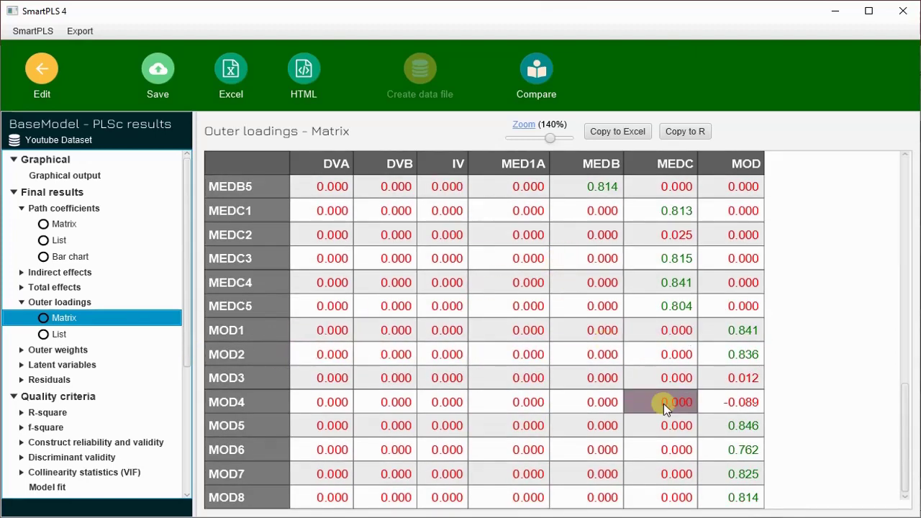
scroll(593, 306, "up", 10)
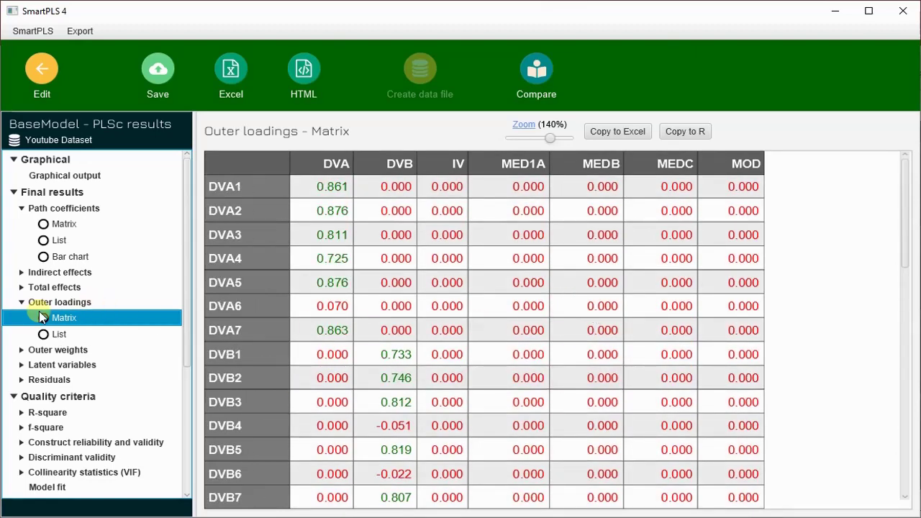
left_click(58, 335)
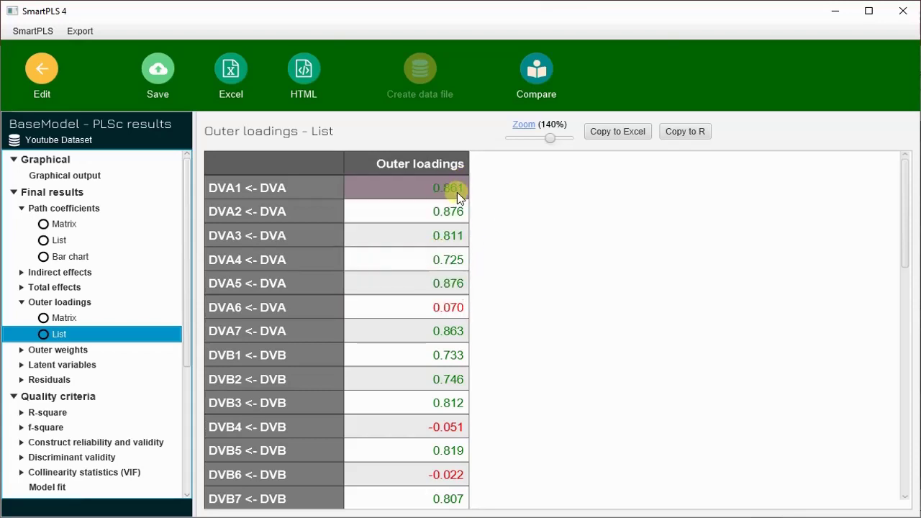
scroll(305, 308, "down", 3)
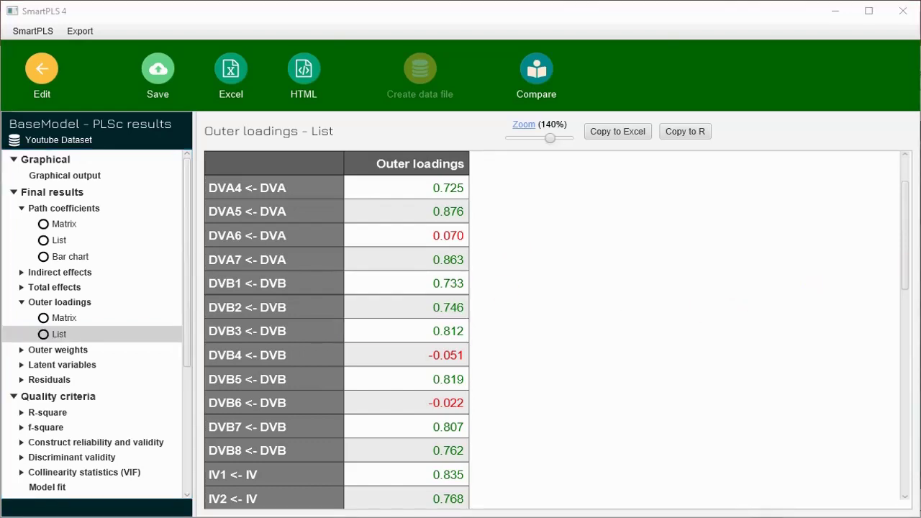
scroll(496, 230, "up", 1)
left_click(500, 241)
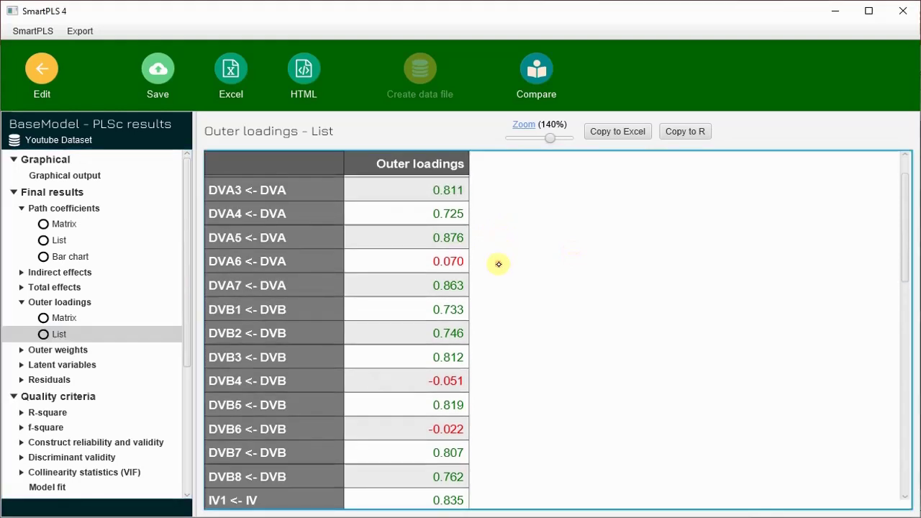
scroll(497, 264, "down", 1)
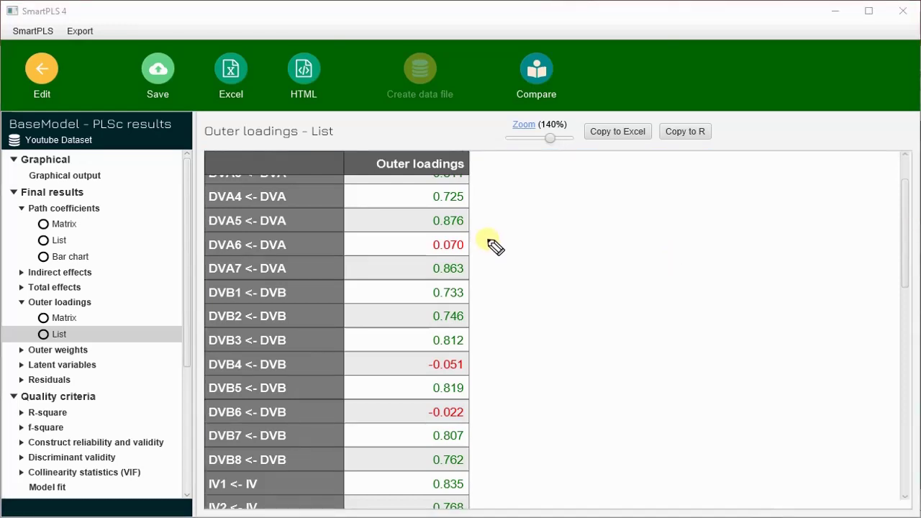
Step: Cross out the weak loadings DVA6 0.070, DVB4 -0.051 and DVB6 -0.022, then clear the ink
left_click_drag(474, 239, 487, 252)
left_click_drag(487, 239, 474, 252)
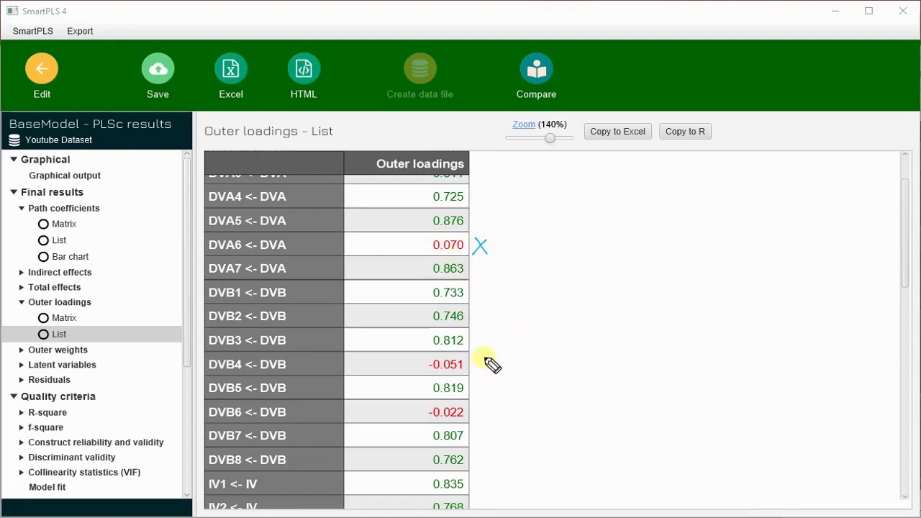
mouse_move(491, 354)
left_mouse_down()
mouse_move(475, 372)
mouse_move(477, 362)
mouse_move(492, 372)
mouse_move(493, 423)
left_mouse_up()
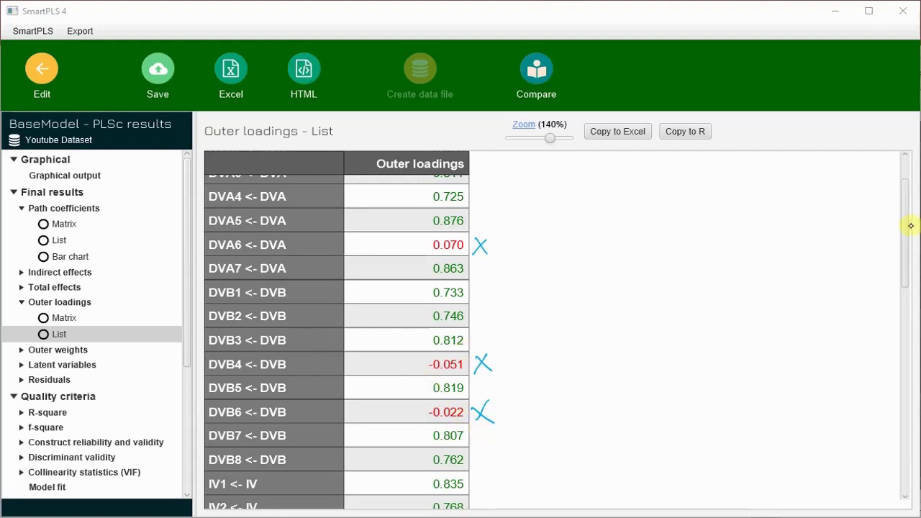
left_click_drag(905, 229, 903, 435)
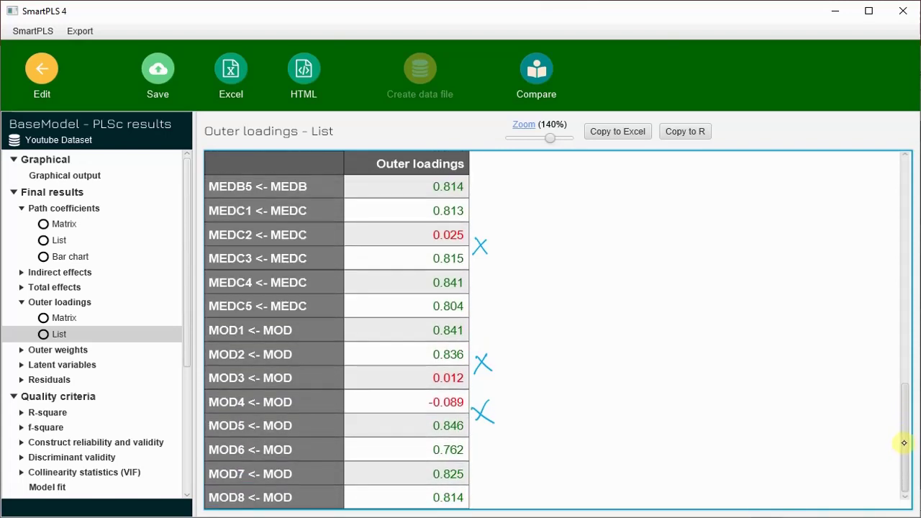
left_click_drag(904, 439, 917, 226)
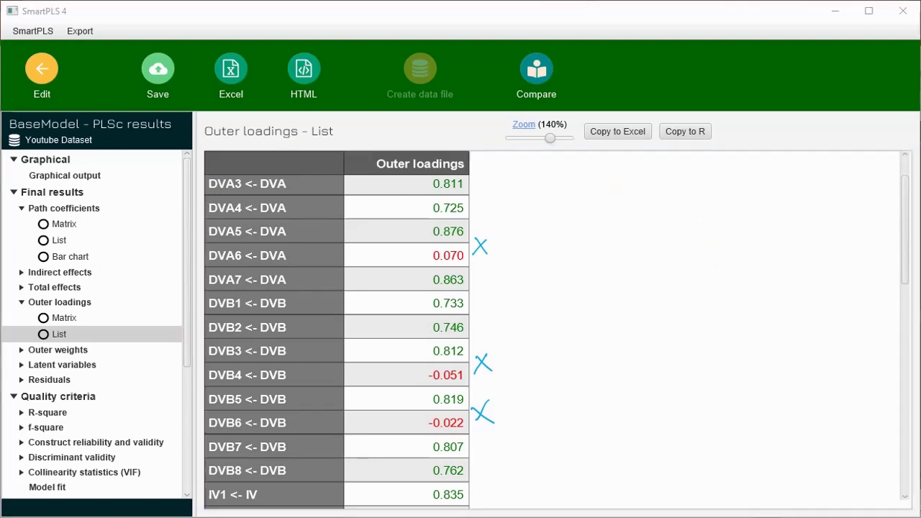
key("Escape")
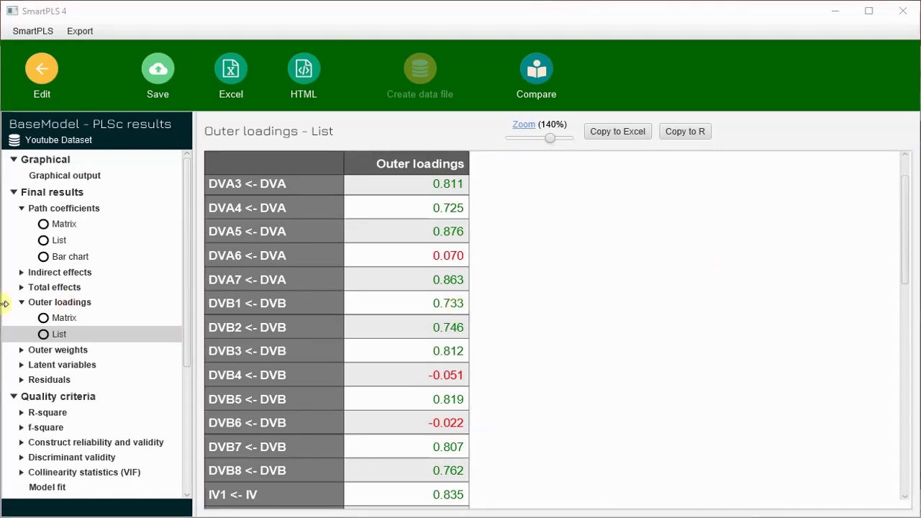
left_click(20, 350)
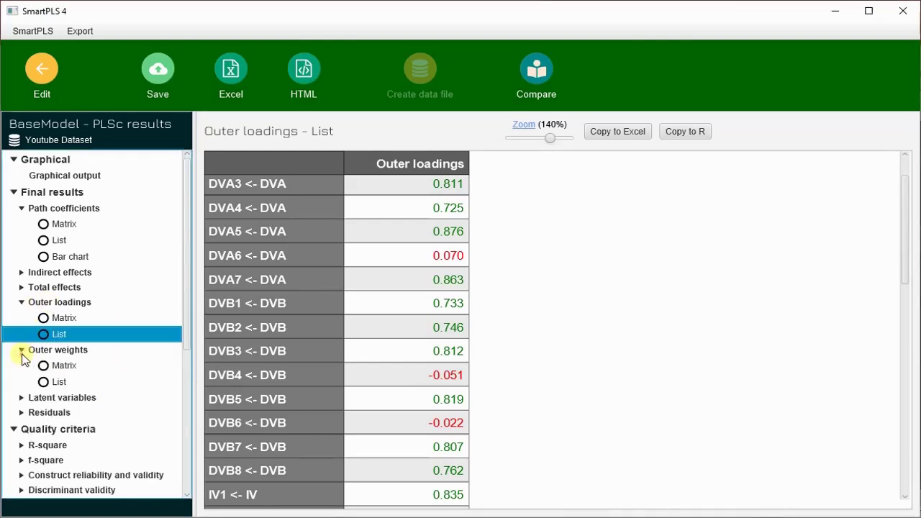
left_click(62, 367)
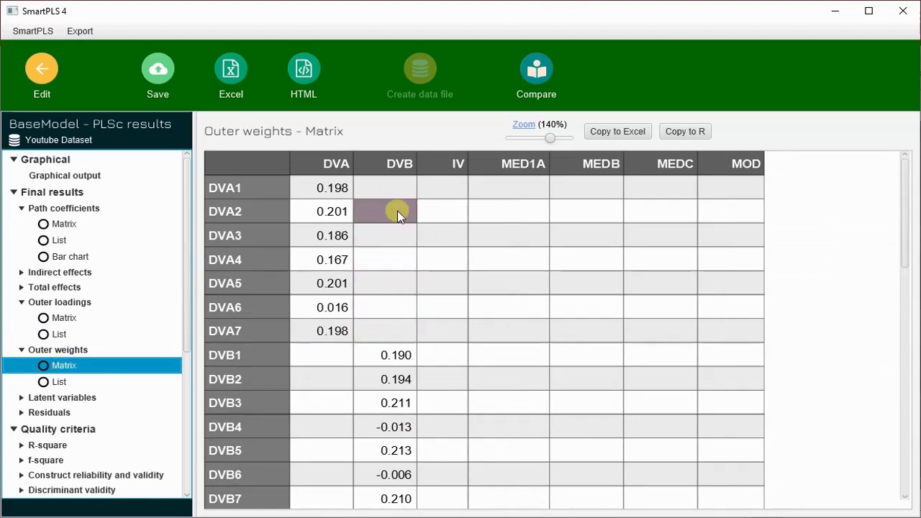
scroll(397, 211, "down", 10)
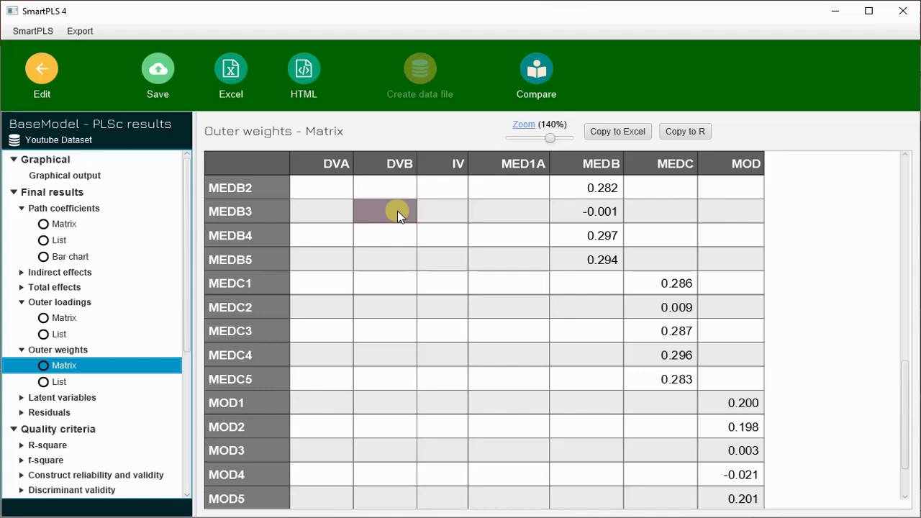
scroll(397, 210, "up", 10)
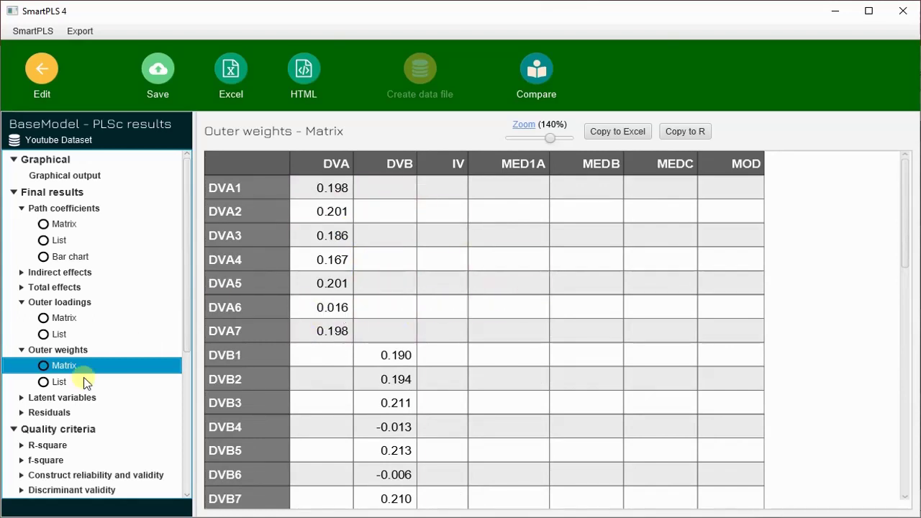
left_click(58, 333)
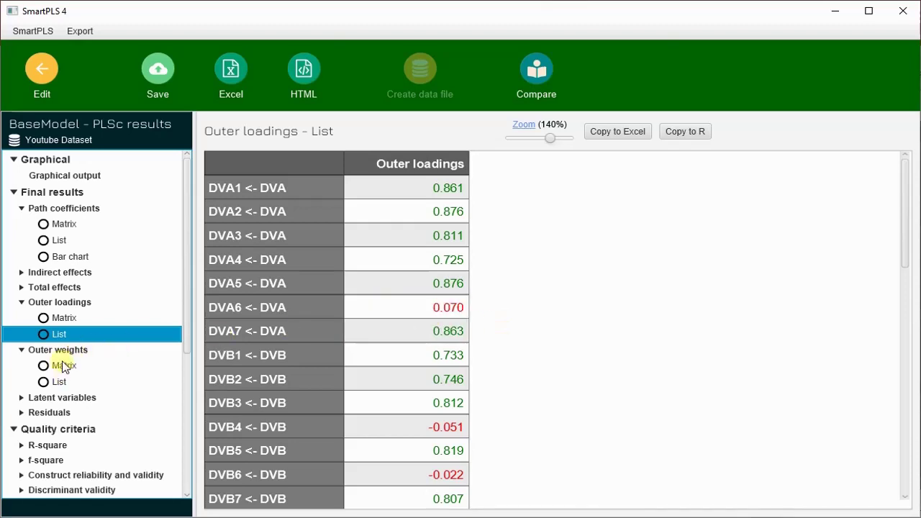
Step: Compare outer weights as matrix and list, then open the latent variable correlations matrix
left_click(59, 382)
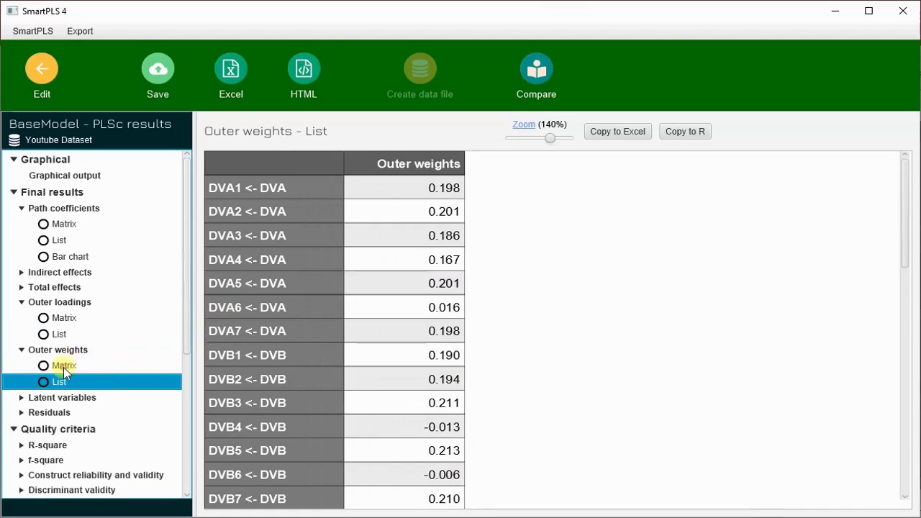
left_click(62, 365)
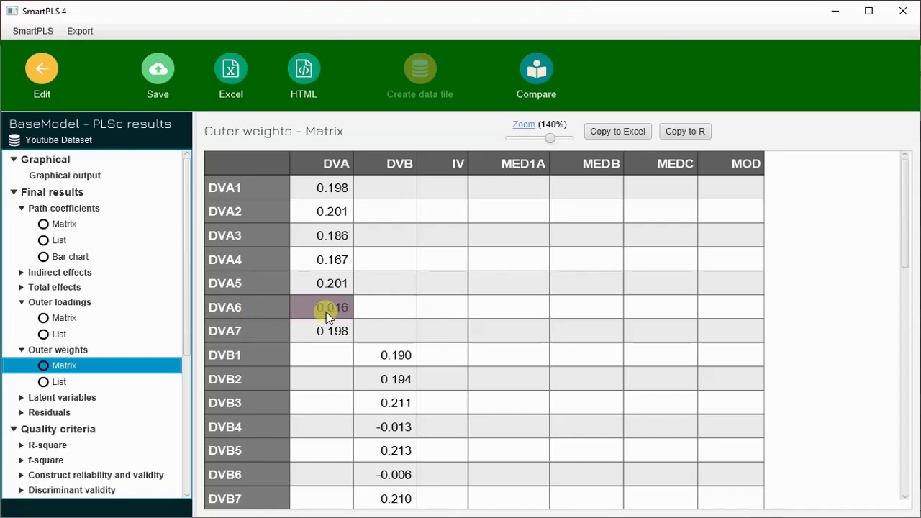
scroll(326, 317, "down", 1)
left_click(57, 381)
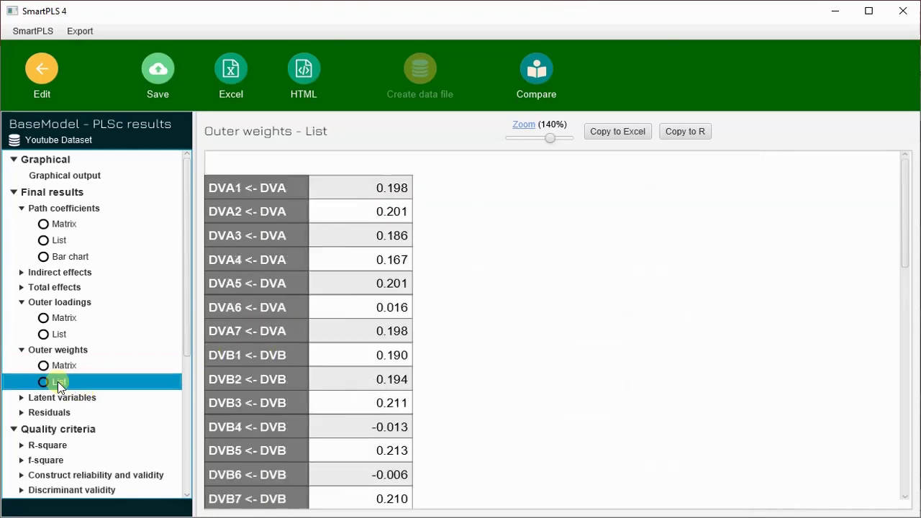
left_click(62, 367)
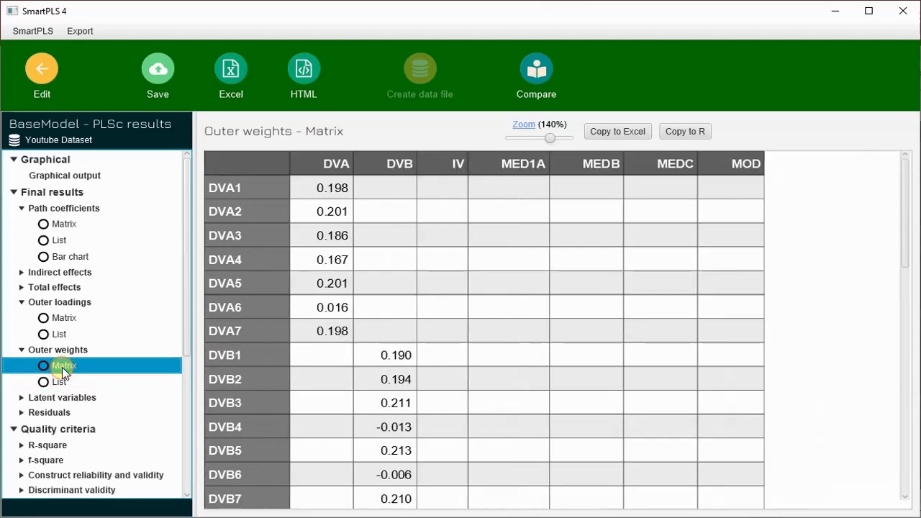
left_click(62, 385)
scroll(102, 317, "down", 4)
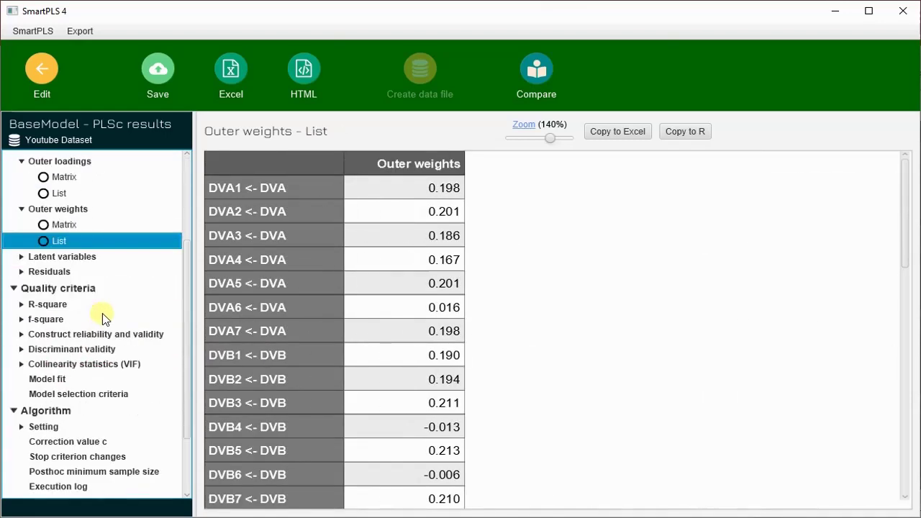
left_click(41, 262)
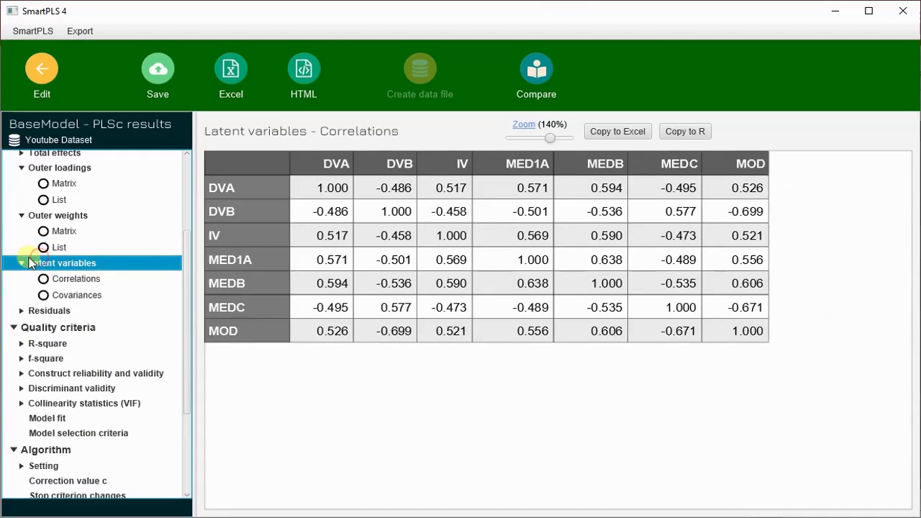
Step: Select the correlations view, underline its title, and handwrite 'Results' beneath the table
left_click(86, 279)
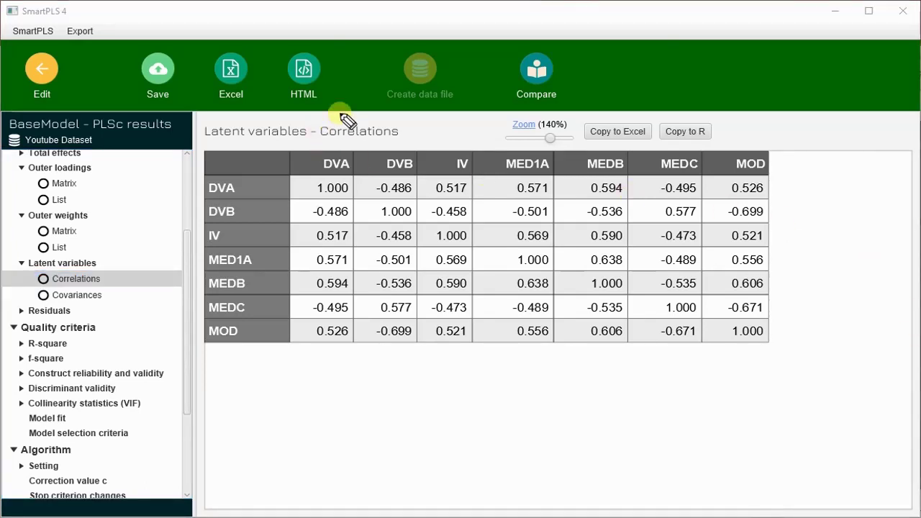
left_click_drag(247, 143, 381, 145)
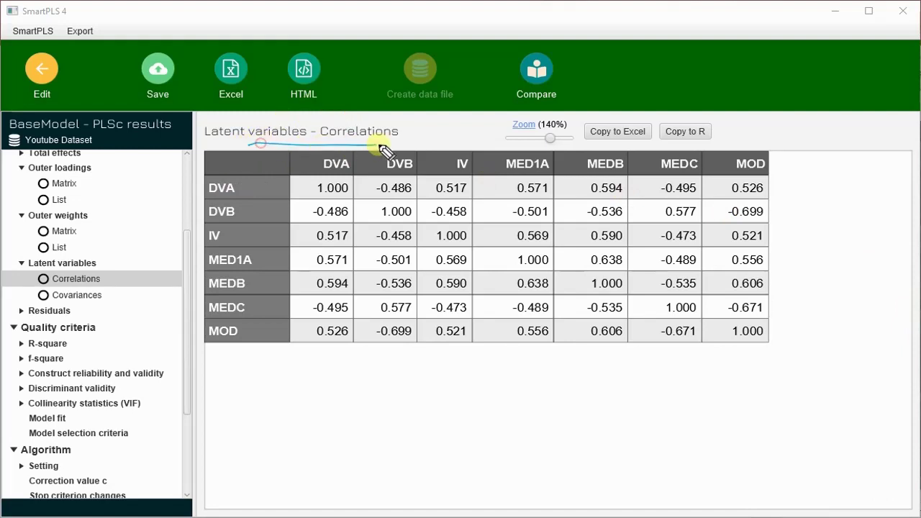
mouse_move(493, 386)
left_mouse_down()
mouse_move(530, 401)
mouse_move(587, 392)
mouse_move(594, 372)
mouse_move(629, 372)
mouse_move(621, 376)
left_mouse_up()
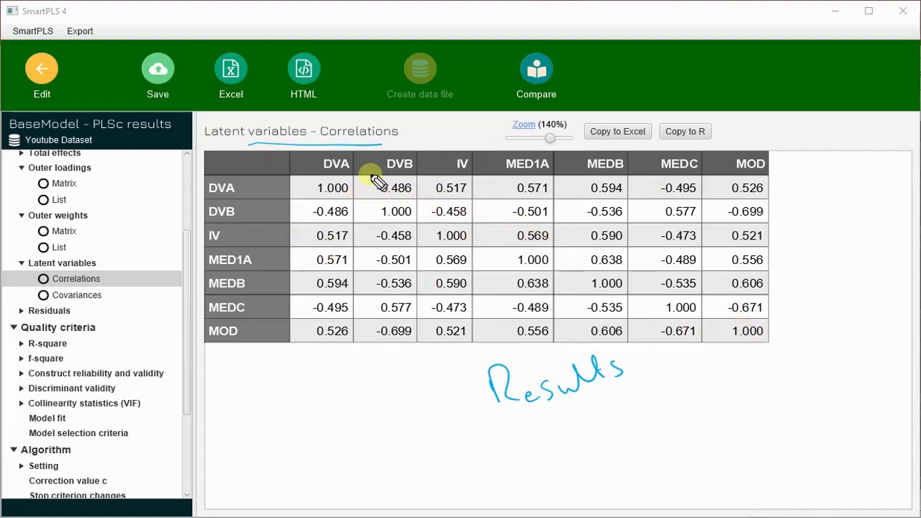
Step: Strike through the upper-triangle values in the DVA, DVB, IV, MED1A and MEDB rows
left_click_drag(380, 187, 733, 191)
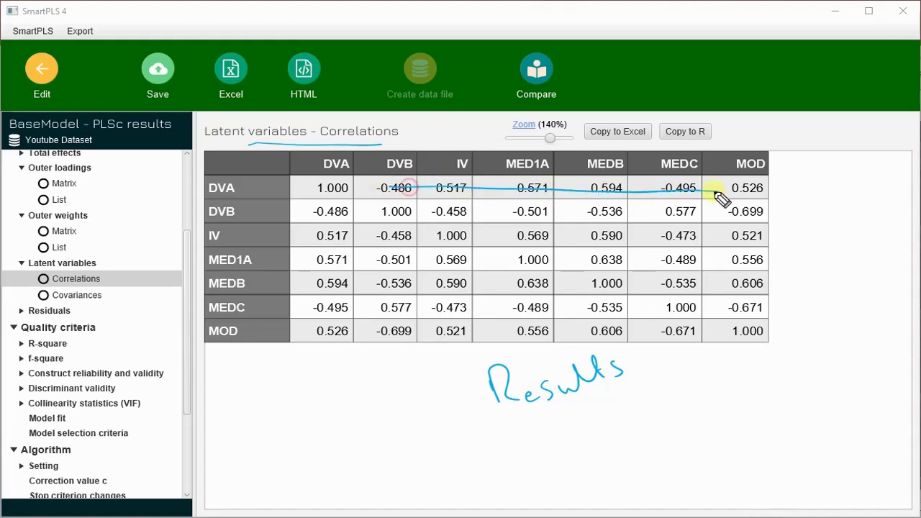
left_click_drag(512, 204, 782, 221)
left_click_drag(517, 237, 750, 240)
left_click_drag(685, 270, 762, 268)
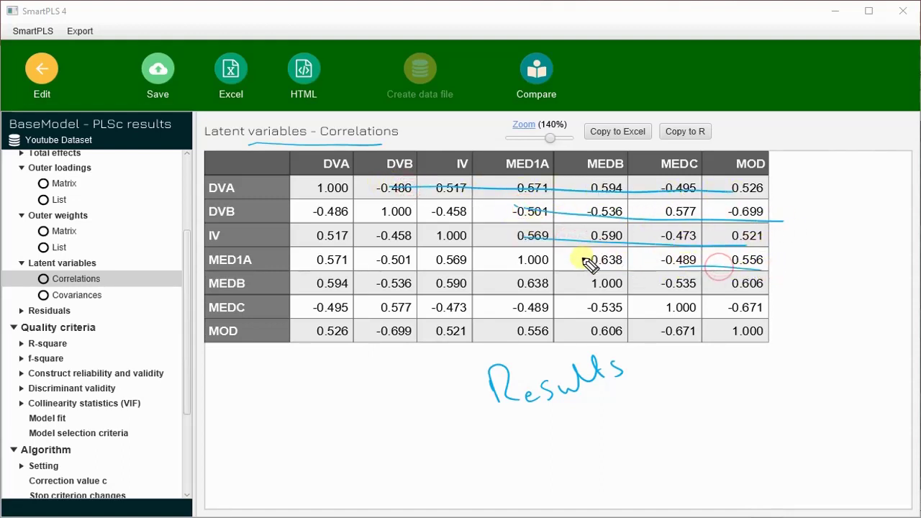
mouse_move(583, 257)
left_mouse_down()
mouse_move(706, 263)
mouse_move(670, 284)
mouse_move(749, 287)
mouse_move(767, 307)
left_mouse_up()
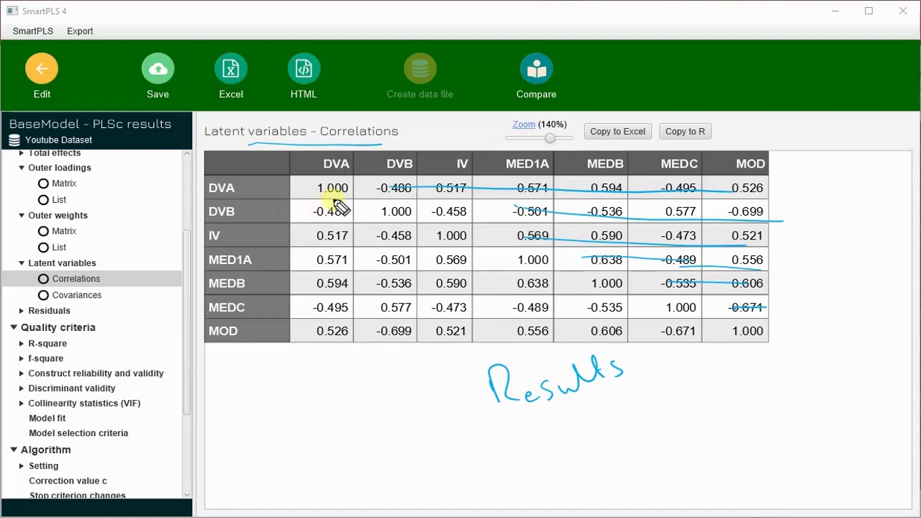
Step: Circle -0.486 and 0.517, sketch arrows labelled +ve and -ve, then clear the markings
mouse_move(332, 197)
left_mouse_down()
mouse_move(299, 216)
mouse_move(344, 225)
mouse_move(352, 205)
left_mouse_up()
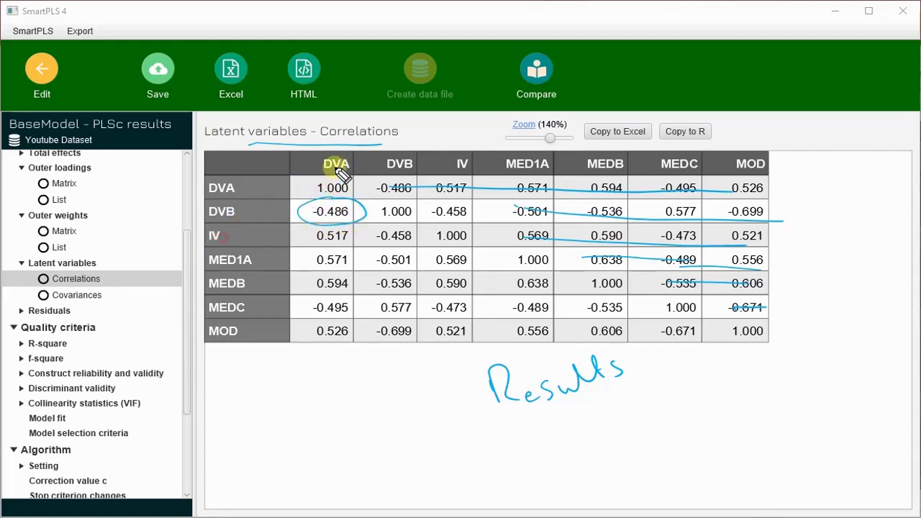
mouse_move(326, 221)
left_mouse_down()
mouse_move(299, 245)
mouse_move(323, 253)
mouse_move(366, 228)
left_mouse_up()
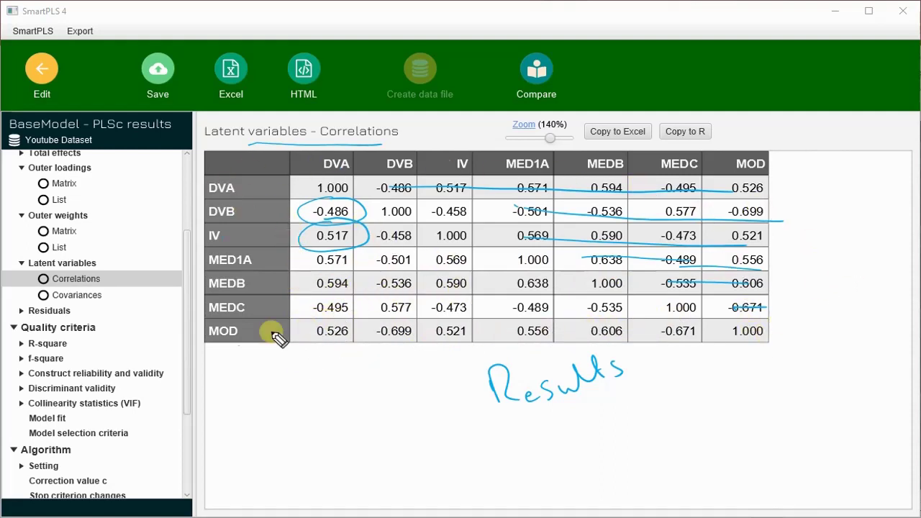
mouse_move(263, 398)
left_mouse_down()
mouse_move(288, 419)
mouse_move(269, 380)
mouse_move(312, 388)
mouse_move(323, 402)
mouse_move(297, 379)
mouse_move(298, 364)
mouse_move(322, 399)
left_mouse_up()
mouse_move(300, 440)
left_mouse_down()
mouse_move(345, 446)
mouse_move(332, 446)
mouse_move(357, 424)
left_mouse_up()
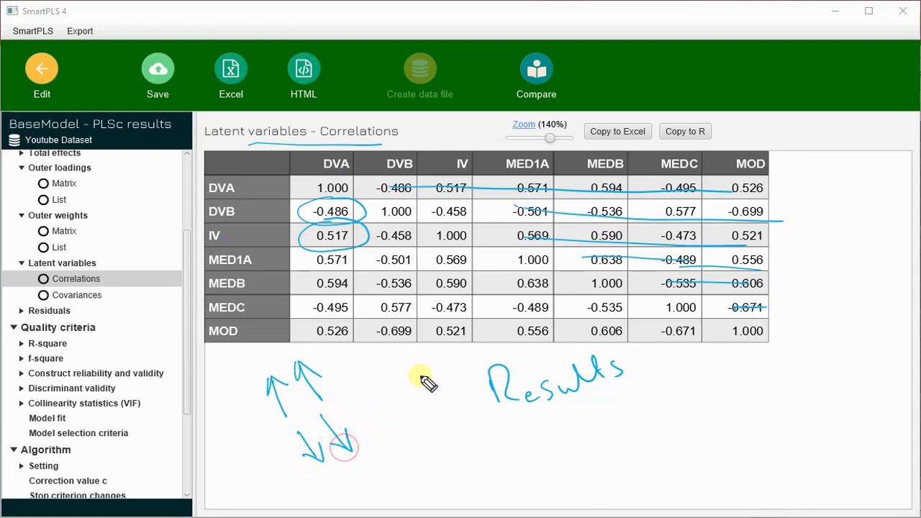
left_click_drag(246, 436, 289, 434)
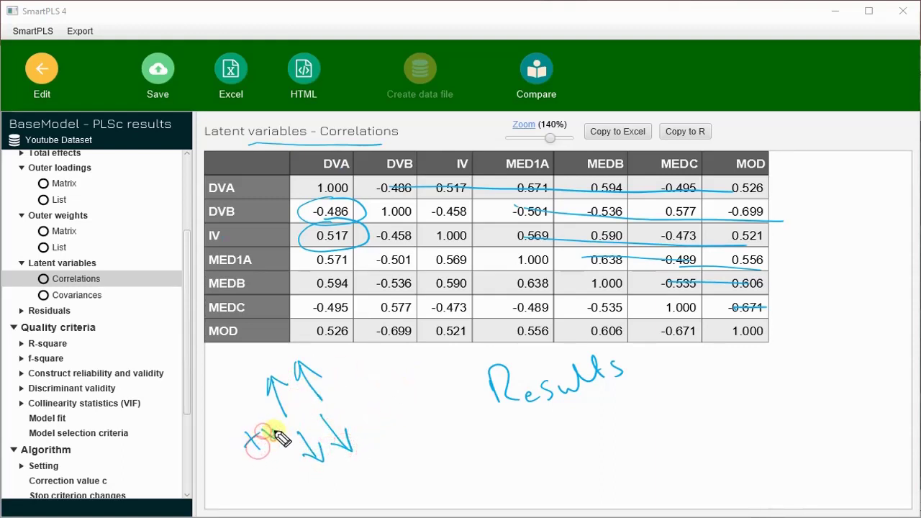
mouse_move(358, 398)
left_mouse_down()
mouse_move(387, 385)
mouse_move(400, 395)
mouse_move(435, 362)
mouse_move(444, 392)
mouse_move(455, 372)
left_mouse_up()
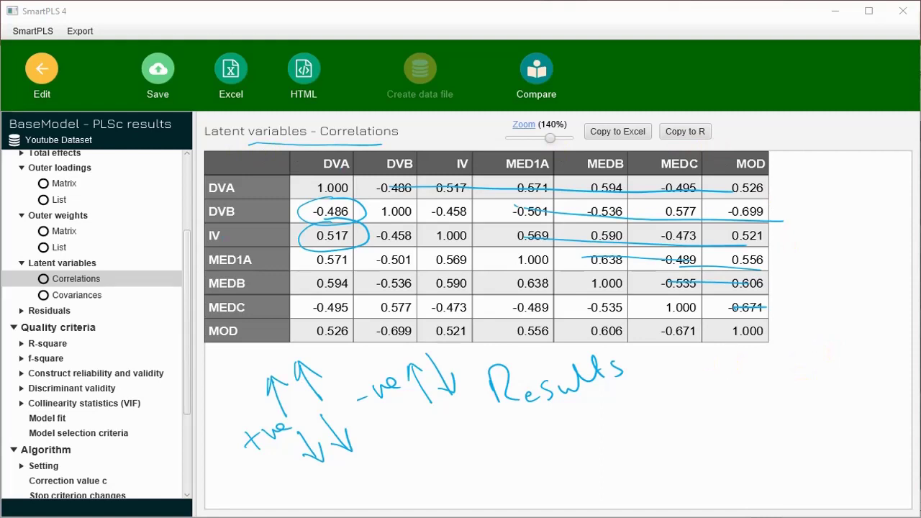
mouse_move(220, 156)
left_mouse_down()
mouse_move(448, 189)
mouse_move(805, 313)
mouse_move(755, 354)
mouse_move(757, 344)
left_mouse_up()
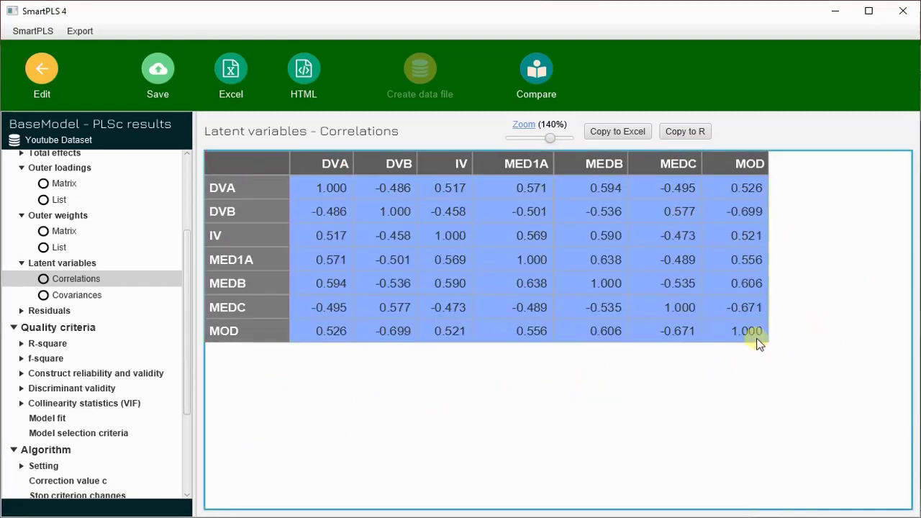
left_click(266, 166)
right_click(266, 167)
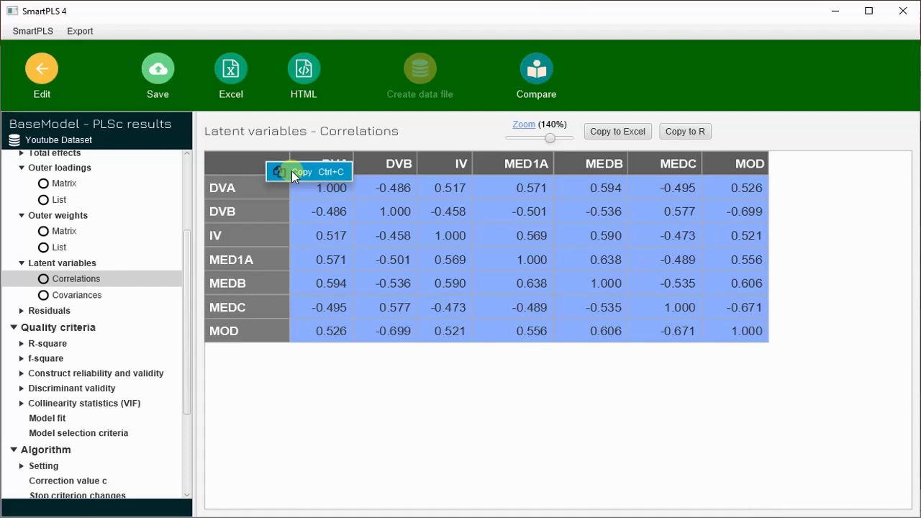
left_click(691, 405)
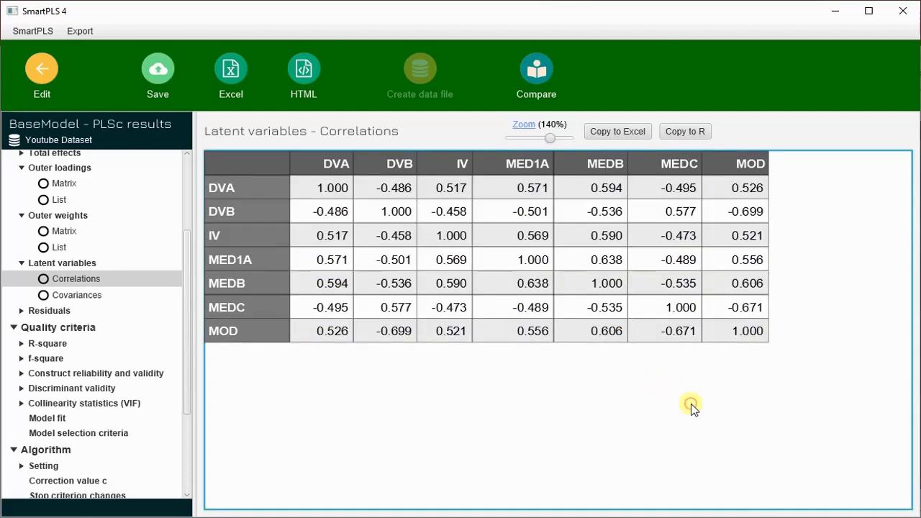
Step: Compare the latent variable correlations with the latent variable covariances
left_click(92, 297)
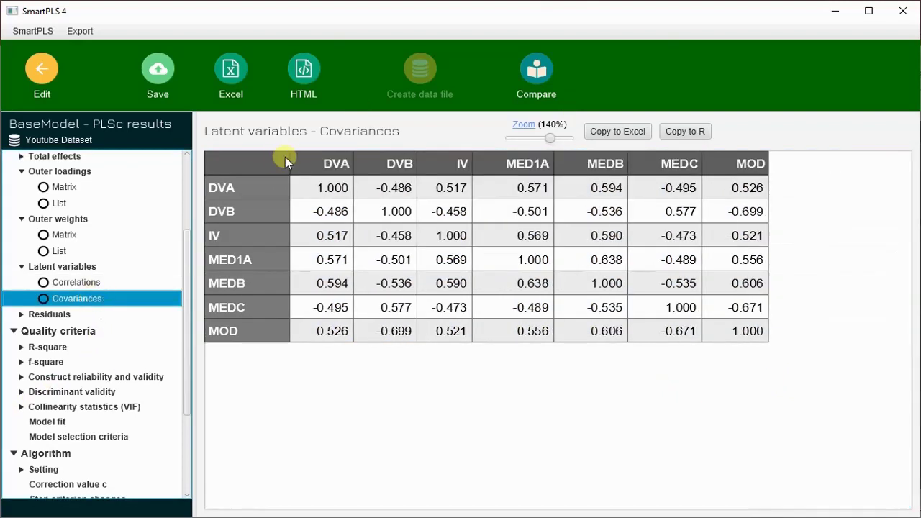
left_click(83, 285)
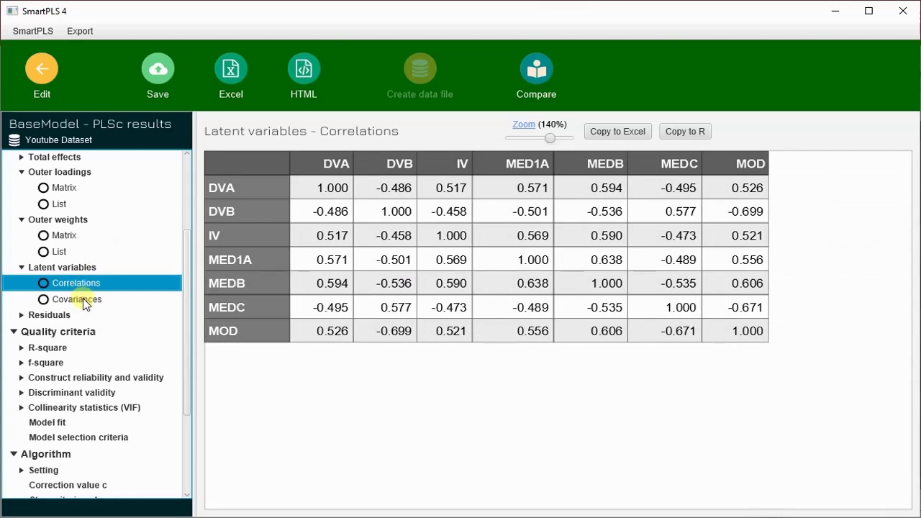
left_click(83, 299)
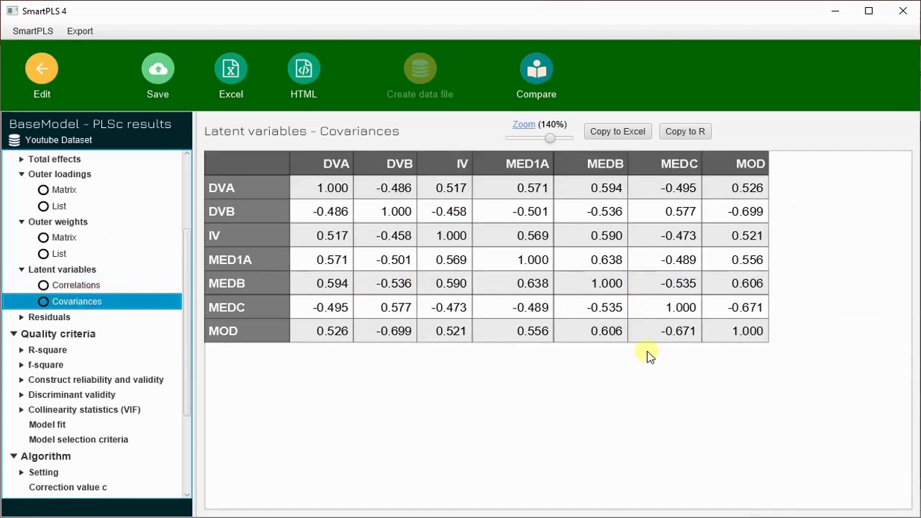
Step: Show the residual outer model scores per case, e.g. case 39 DVA1 -0.263, DVA4 0.600
left_click(19, 319)
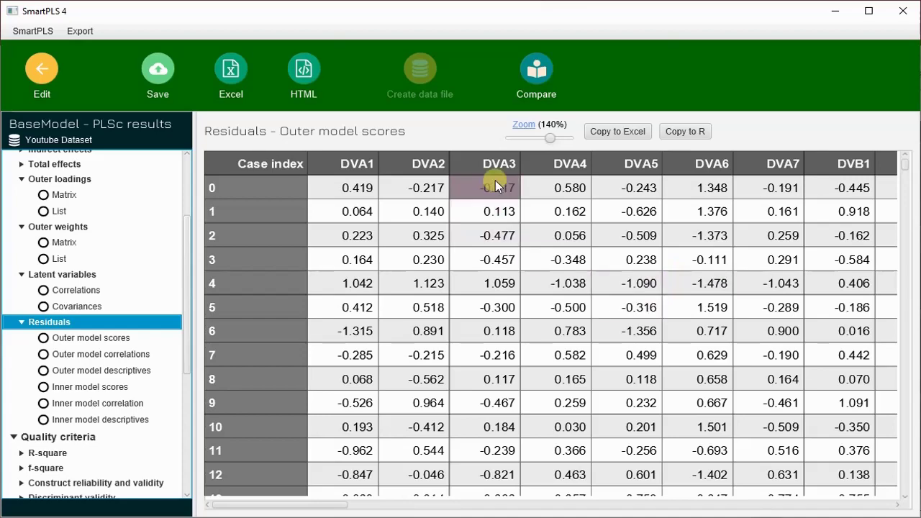
scroll(457, 380, "down", 13)
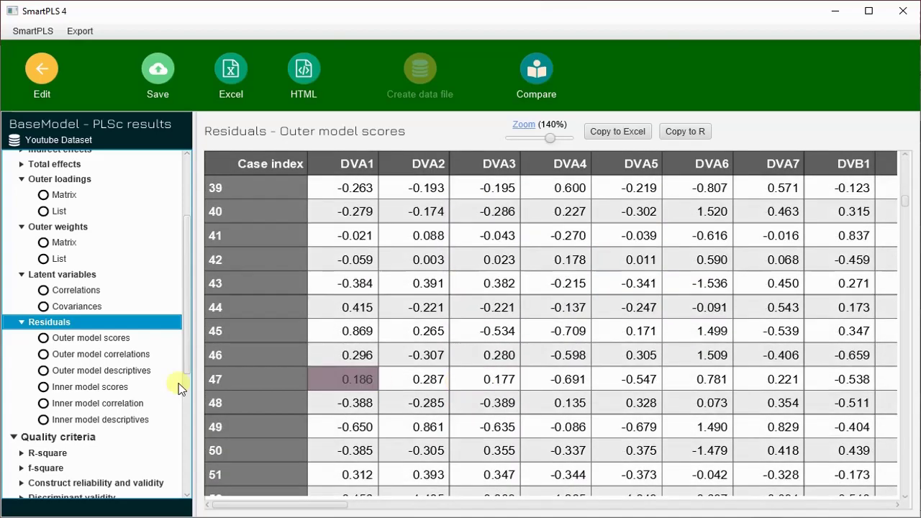
left_click(22, 322)
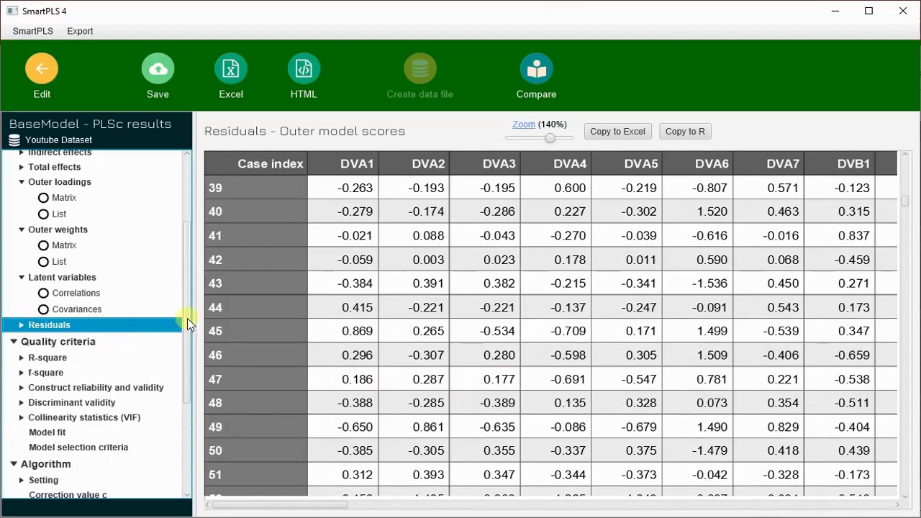
left_click(456, 307)
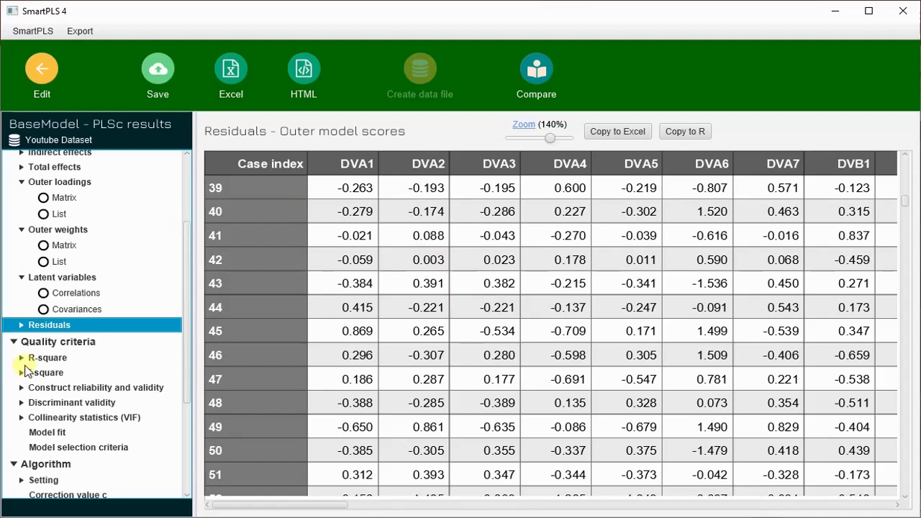
scroll(118, 277, "down", 3)
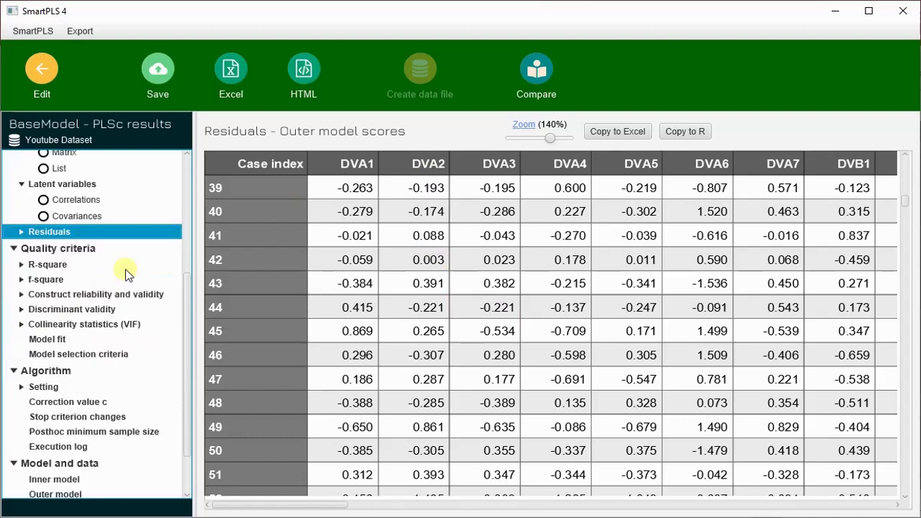
Step: Review R-square and adjusted R-square charts and overview (MEDB 0.483 highest, MEDC 0.295 lowest)
left_click(37, 266)
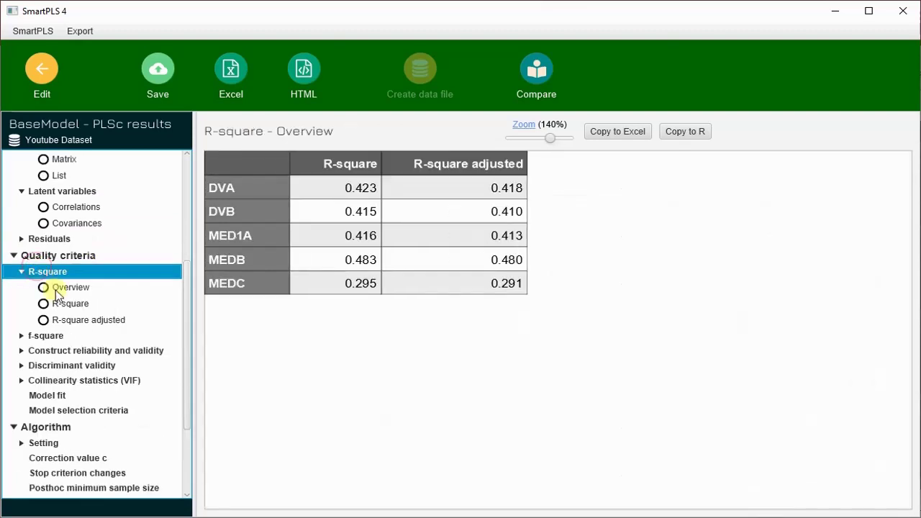
left_click(58, 292)
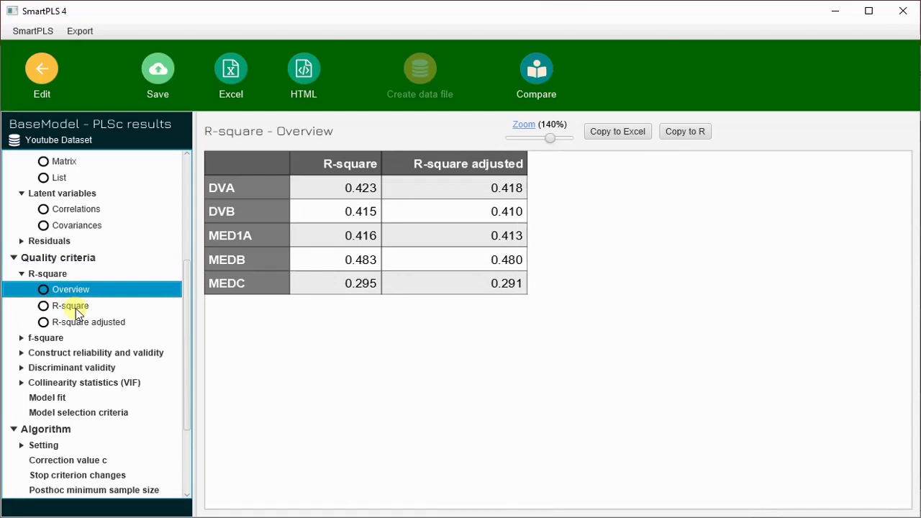
left_click(76, 309)
left_click(79, 323)
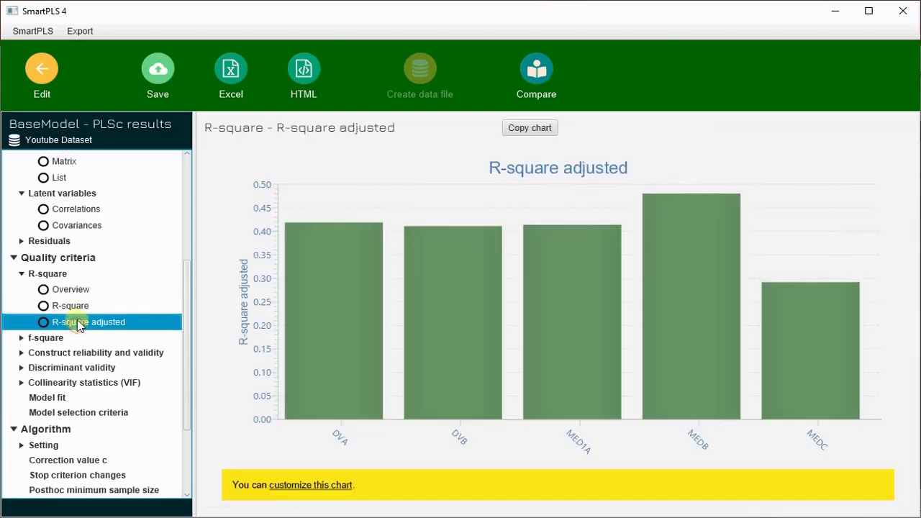
left_click(23, 278)
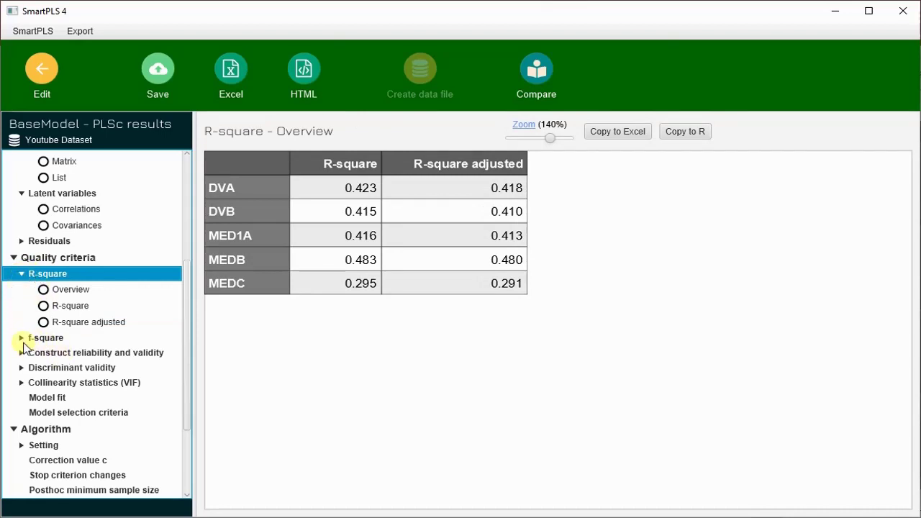
left_click(22, 338)
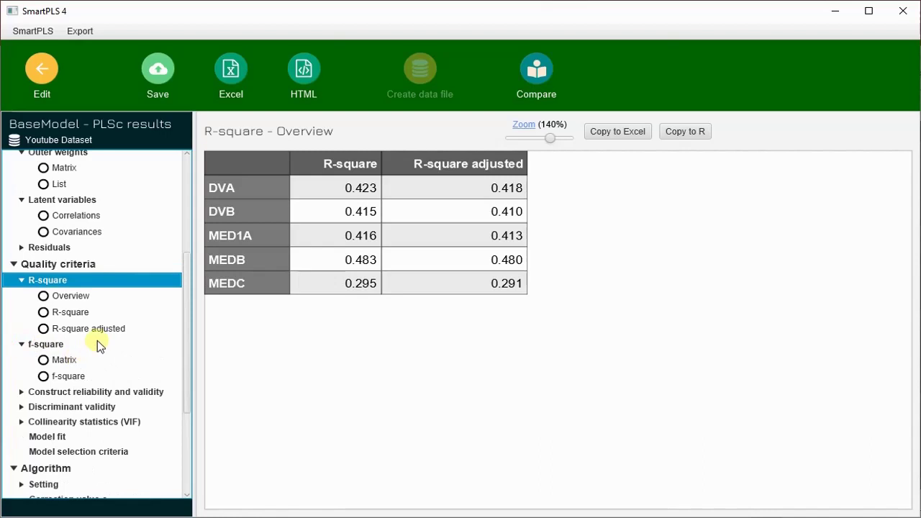
scroll(97, 340, "down", 1)
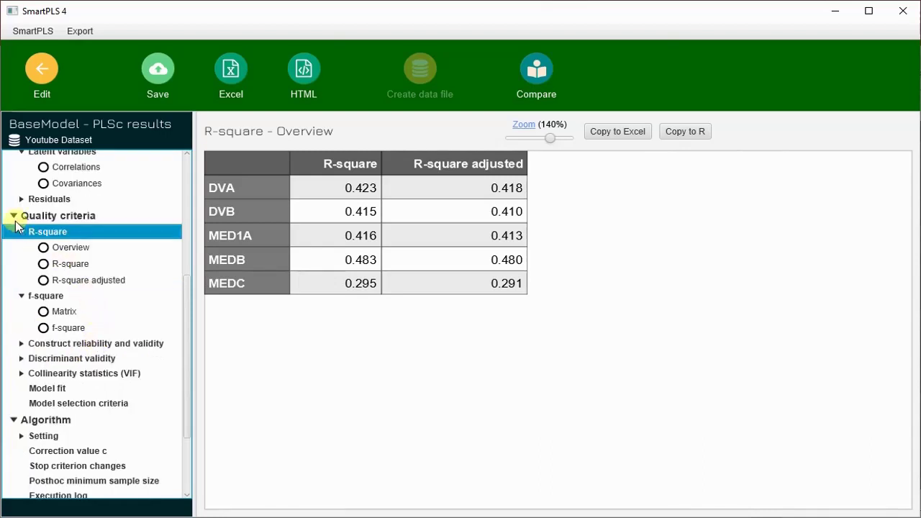
Step: Display the f-square matrix and chart, showing MED1A to MEDB at 0.261
left_click(56, 314)
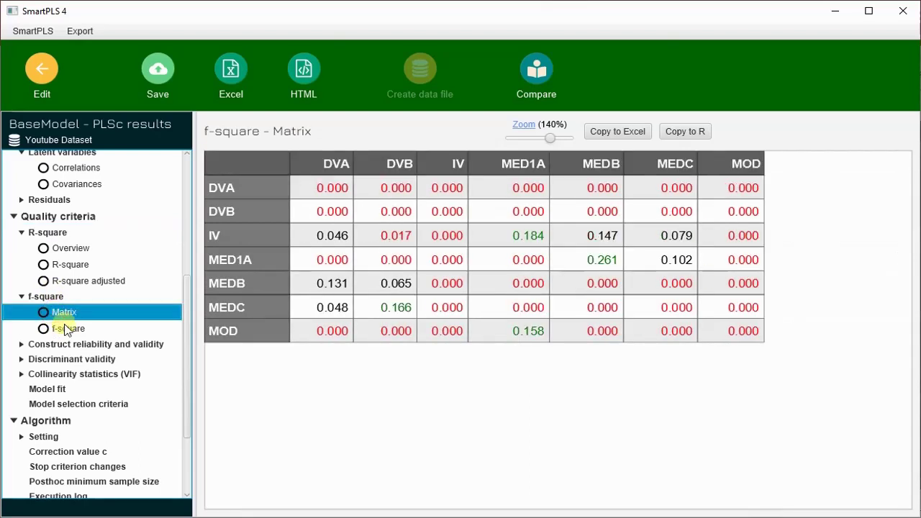
left_click(66, 330)
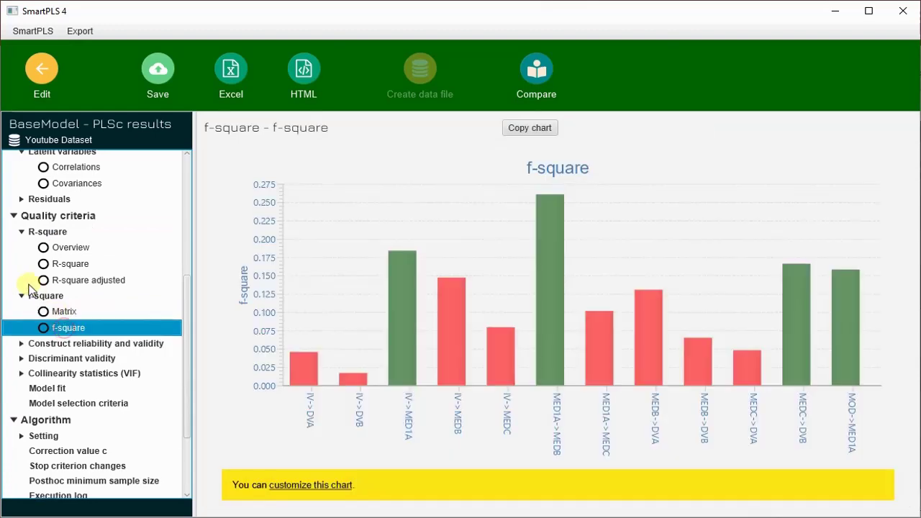
left_click(22, 296)
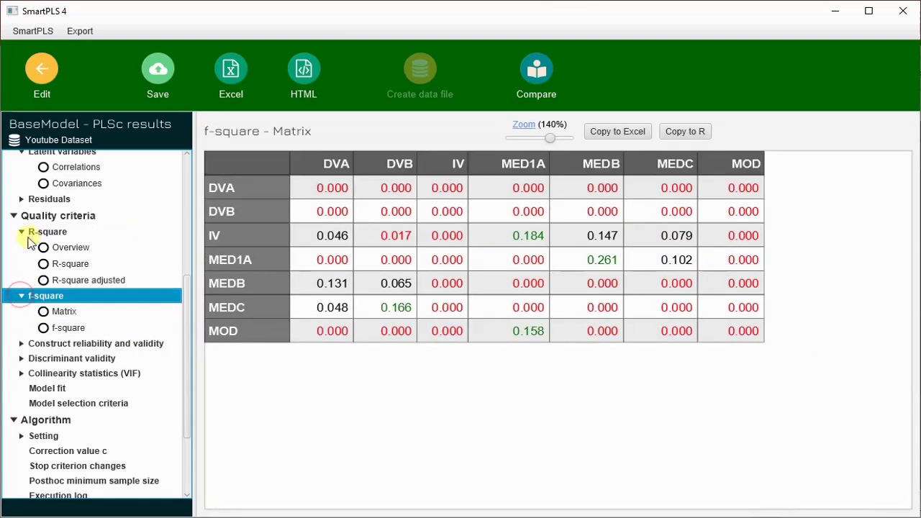
left_click(22, 232)
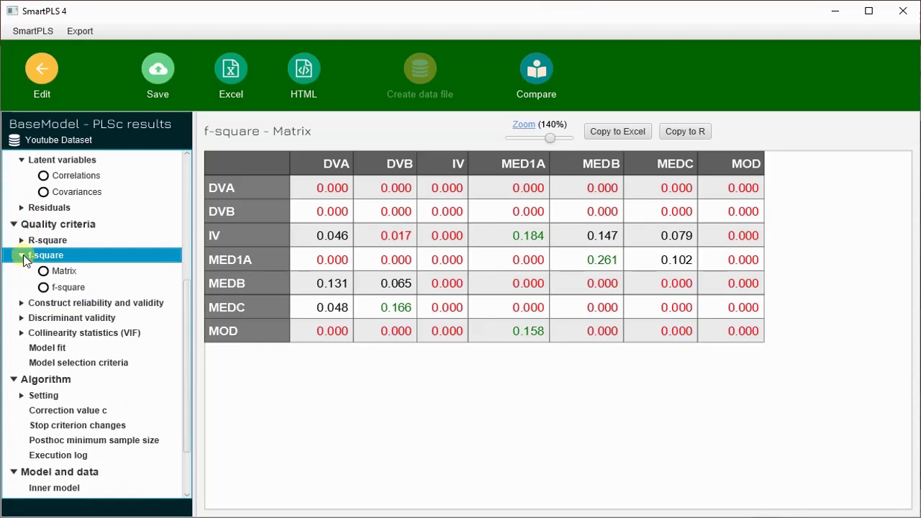
left_click(23, 256)
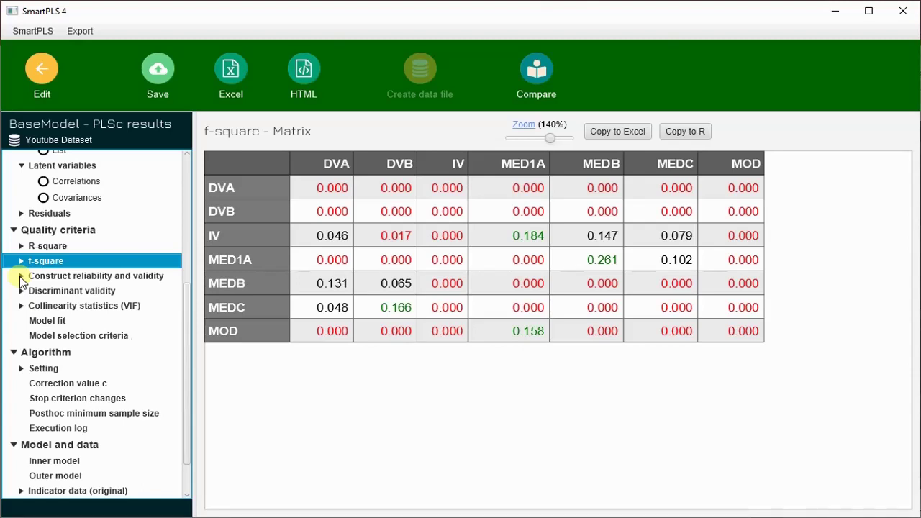
left_click(21, 276)
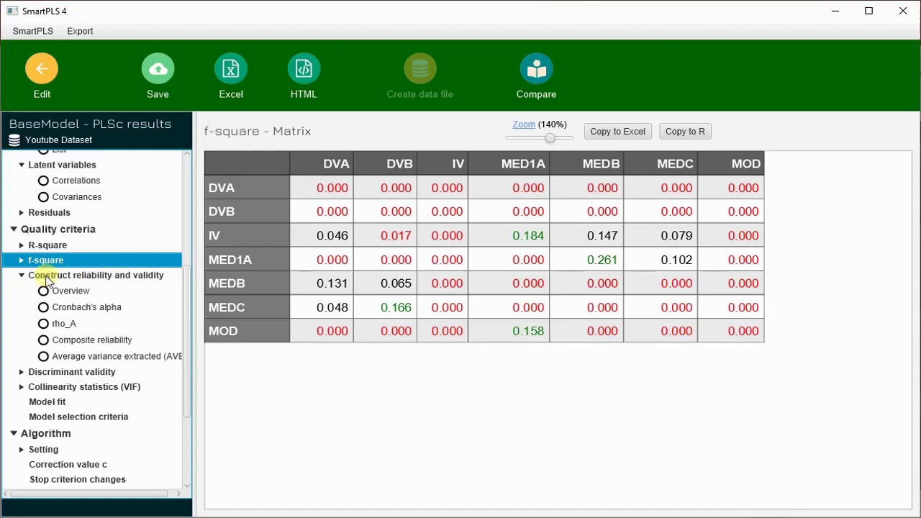
Step: Open the construct reliability overview and handwrite 0.70 under Cronbach's alpha
left_click(46, 278)
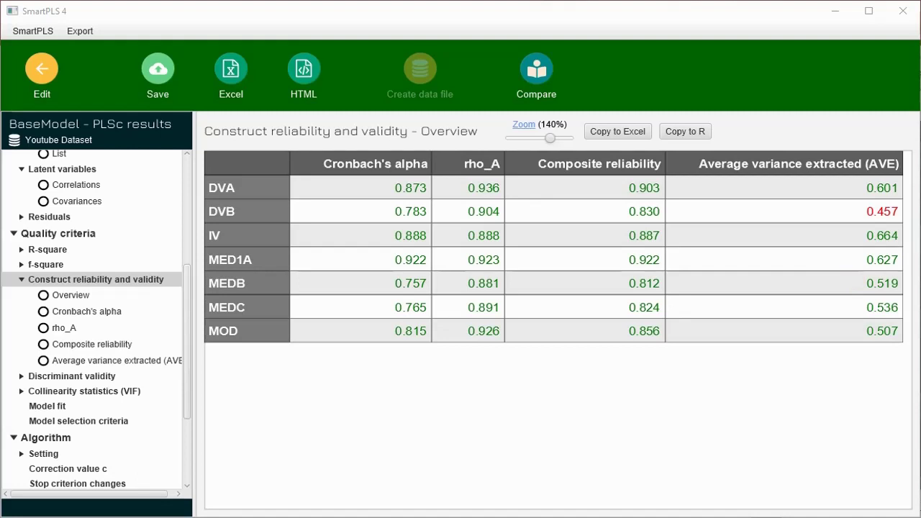
left_click(332, 372)
mouse_move(332, 371)
left_mouse_down()
mouse_move(358, 383)
mouse_move(374, 370)
mouse_move(369, 364)
left_mouse_up()
left_click(347, 376)
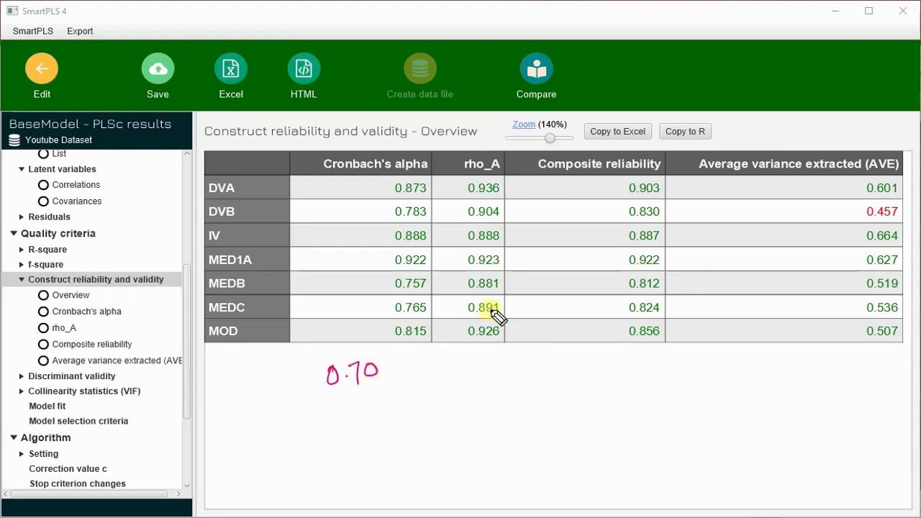
Step: Handwrite 0.70 under rho_A, 0.70 to 0.95 under composite reliability, and >0.50 under AVE
mouse_move(462, 359)
left_mouse_down()
mouse_move(487, 363)
mouse_move(483, 373)
mouse_move(499, 357)
left_mouse_up()
left_click(475, 369)
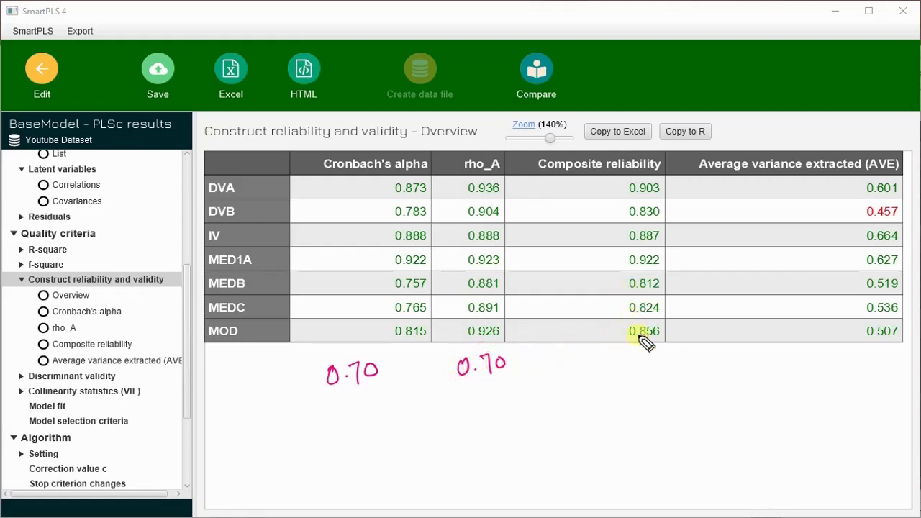
mouse_move(588, 357)
left_mouse_down()
mouse_move(614, 369)
mouse_move(620, 353)
mouse_move(634, 351)
mouse_move(647, 363)
mouse_move(638, 386)
mouse_move(665, 387)
left_mouse_up()
left_click(603, 369)
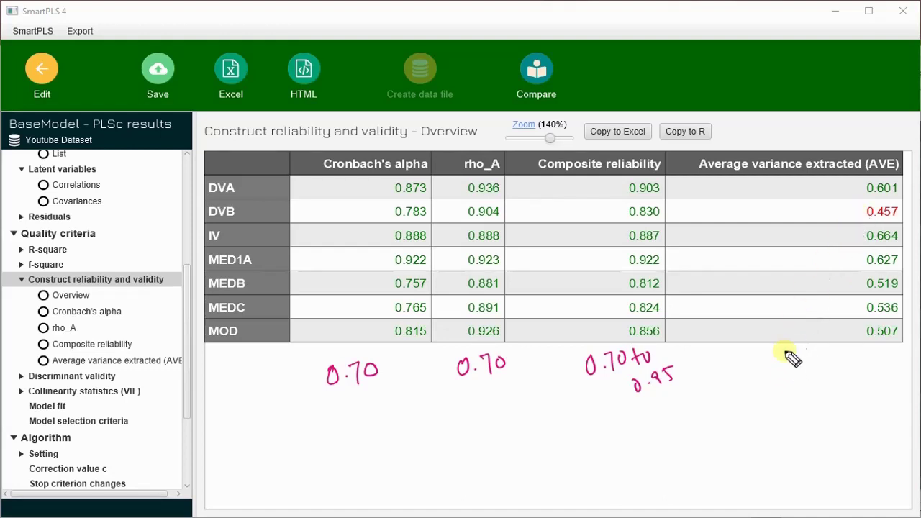
mouse_move(767, 355)
left_mouse_down()
mouse_move(768, 378)
mouse_move(800, 358)
mouse_move(820, 371)
mouse_move(843, 356)
left_mouse_up()
left_click(820, 366)
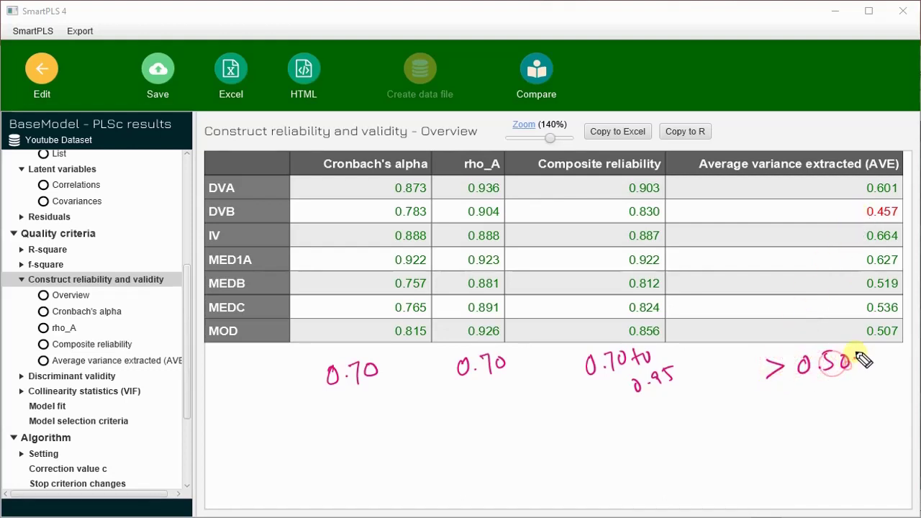
left_click(856, 363)
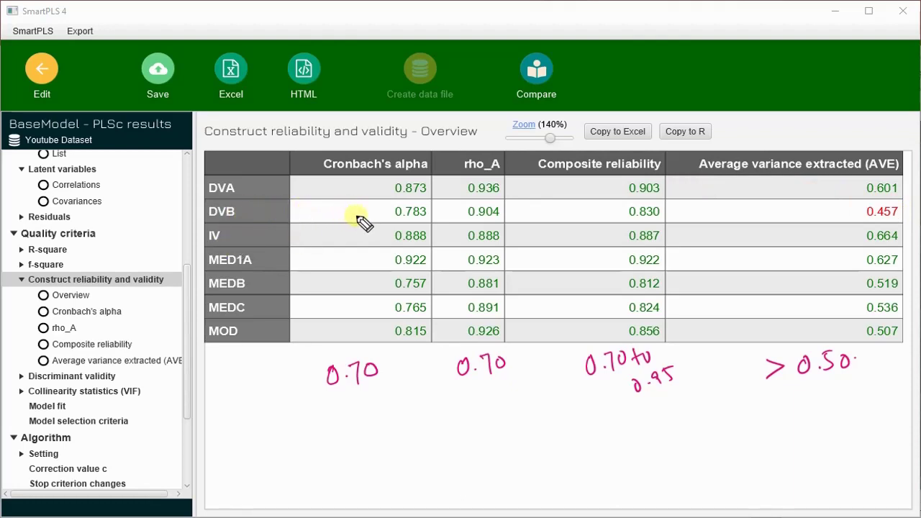
Step: Circle DVB's AVE 0.457, tick its 0.783 and 0.830, and underline those column headings
left_click_drag(358, 214, 372, 214)
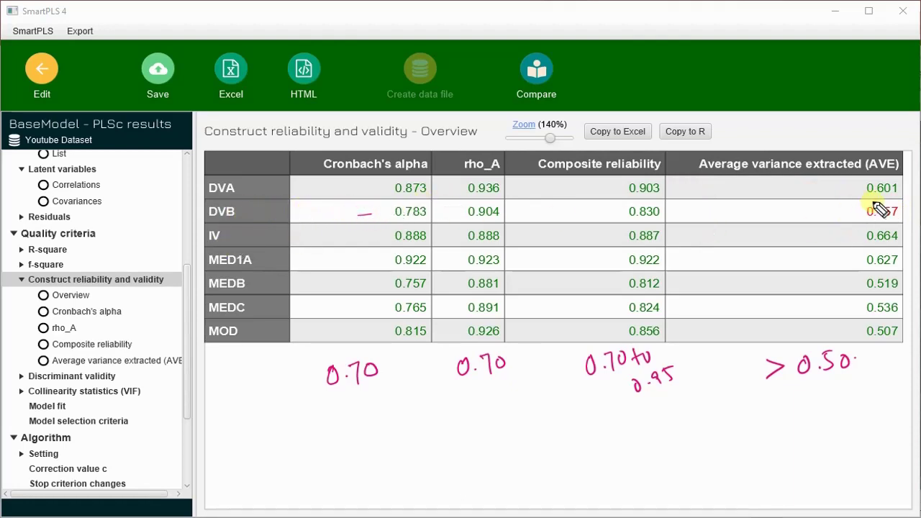
mouse_move(874, 203)
left_mouse_down()
mouse_move(838, 203)
mouse_move(818, 216)
mouse_move(888, 236)
mouse_move(914, 213)
mouse_move(849, 194)
left_mouse_up()
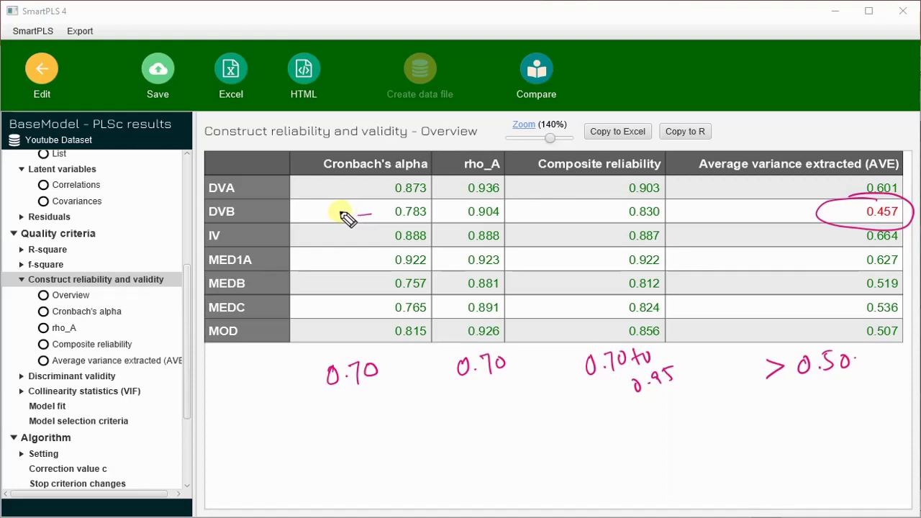
mouse_move(341, 213)
left_mouse_down()
mouse_move(380, 215)
mouse_move(370, 211)
left_mouse_up()
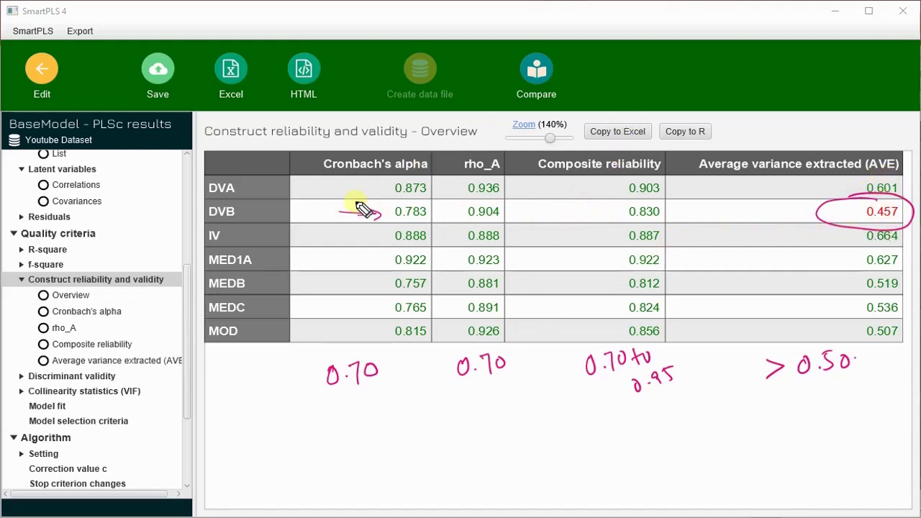
left_click_drag(426, 205, 447, 196)
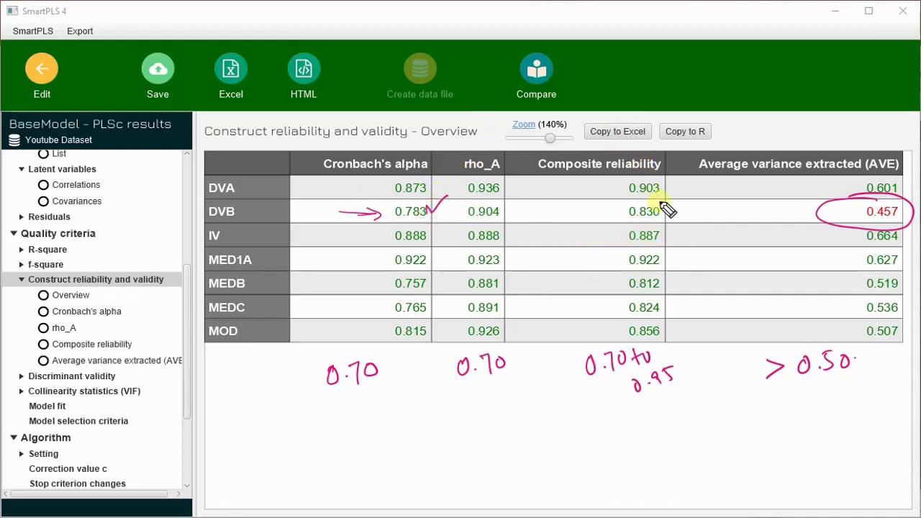
left_click_drag(662, 207, 682, 201)
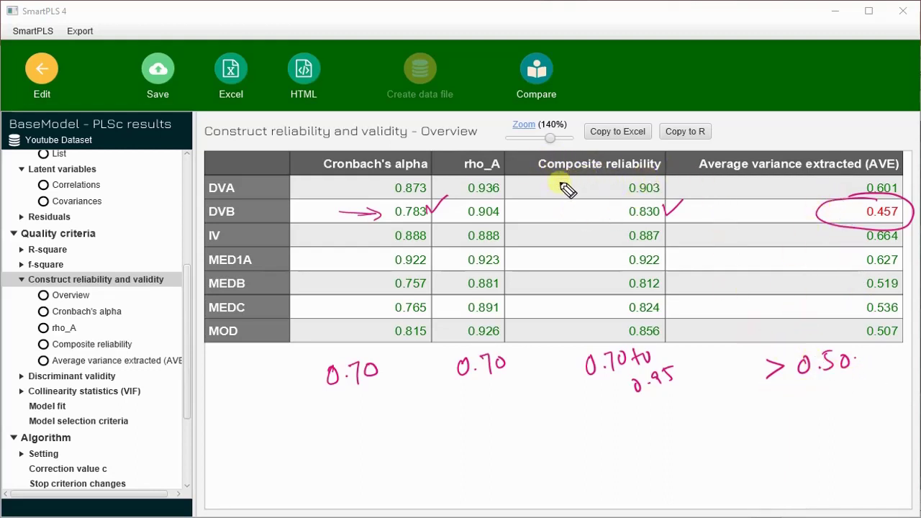
left_click_drag(566, 181, 654, 171)
left_click_drag(352, 187, 421, 177)
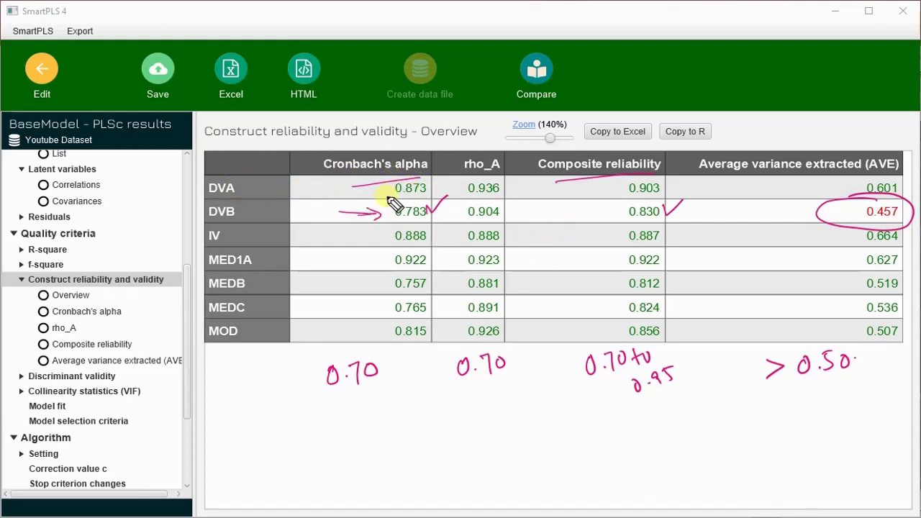
Step: Box DVA's 0.873, 0.903 and 0.601, adding an arrowhead at DVB's 0.783
left_click_drag(389, 200, 433, 196)
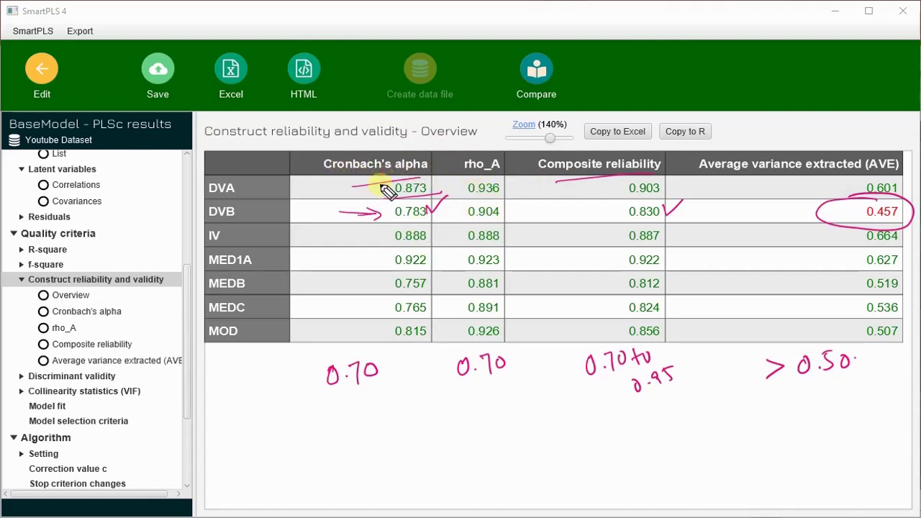
mouse_move(381, 186)
left_mouse_down()
mouse_move(440, 170)
mouse_move(440, 198)
mouse_move(368, 177)
left_mouse_up()
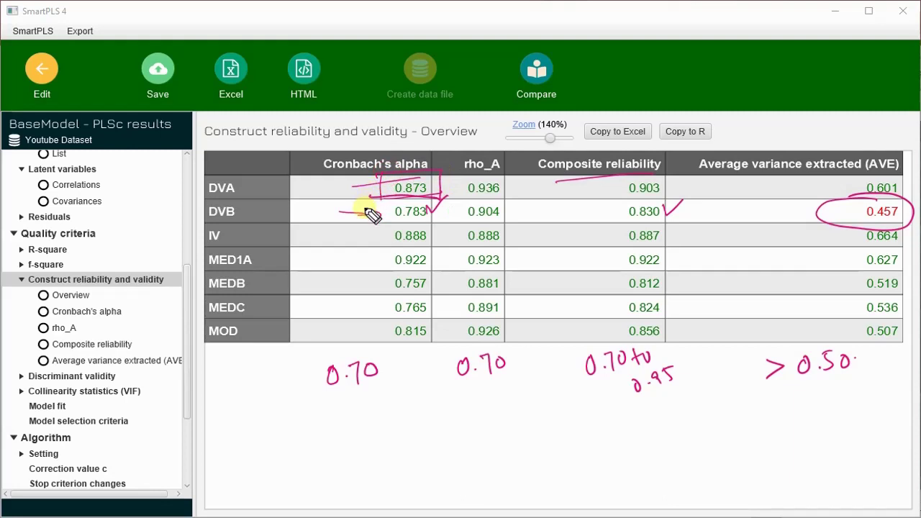
left_click_drag(375, 211, 370, 219)
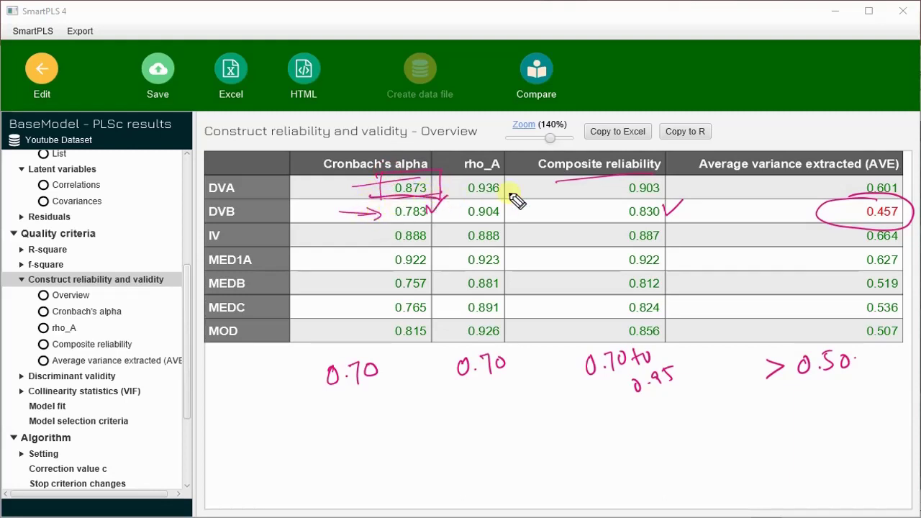
mouse_move(617, 179)
left_mouse_down()
mouse_move(613, 195)
mouse_move(619, 175)
mouse_move(684, 204)
mouse_move(605, 197)
left_mouse_up()
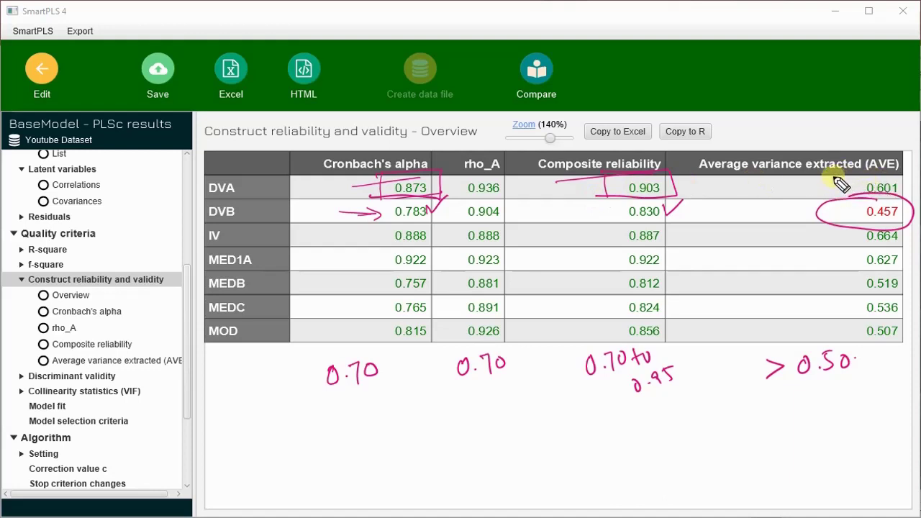
mouse_move(839, 194)
left_mouse_down()
mouse_move(910, 173)
mouse_move(912, 196)
left_mouse_up()
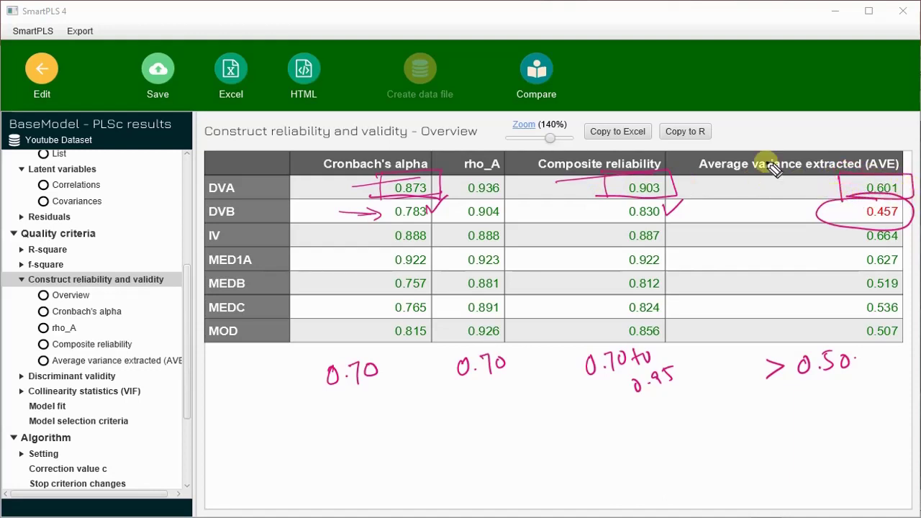
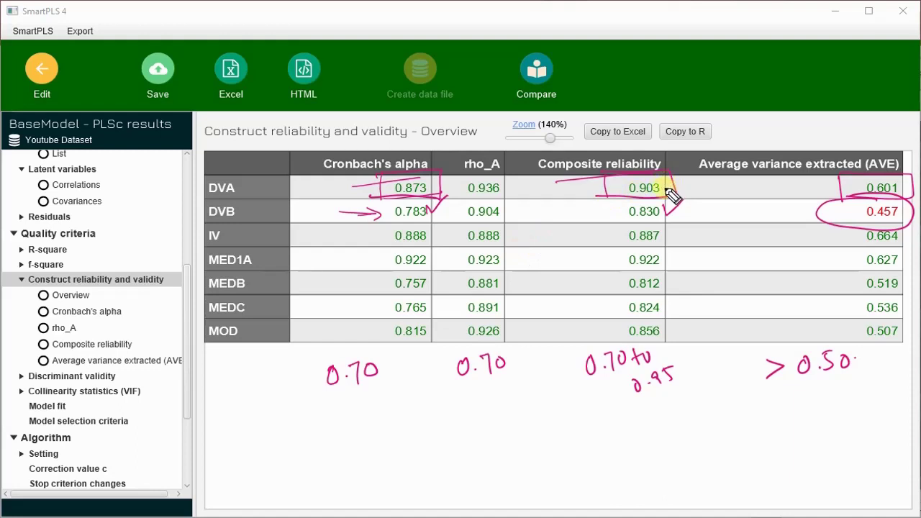
Step: Tick DVA's composite reliability, note that both items should be removed, then erase all ink
left_click_drag(671, 190, 691, 181)
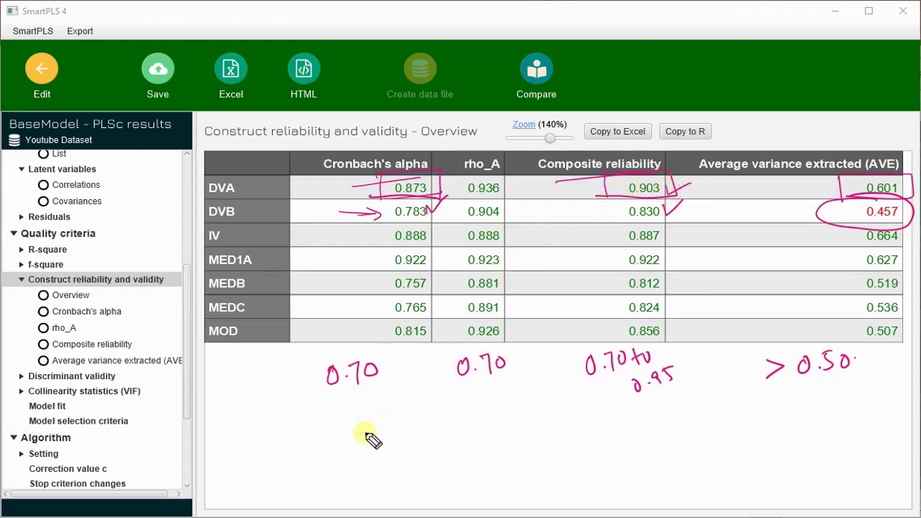
mouse_move(366, 441)
left_mouse_down()
mouse_move(362, 467)
mouse_move(362, 445)
mouse_move(374, 456)
mouse_move(381, 432)
mouse_move(407, 436)
mouse_move(387, 441)
mouse_move(427, 425)
mouse_move(440, 433)
mouse_move(435, 418)
mouse_move(454, 421)
mouse_move(457, 408)
mouse_move(480, 400)
left_mouse_up()
mouse_move(440, 464)
left_mouse_down()
mouse_move(495, 456)
mouse_move(538, 421)
left_mouse_up()
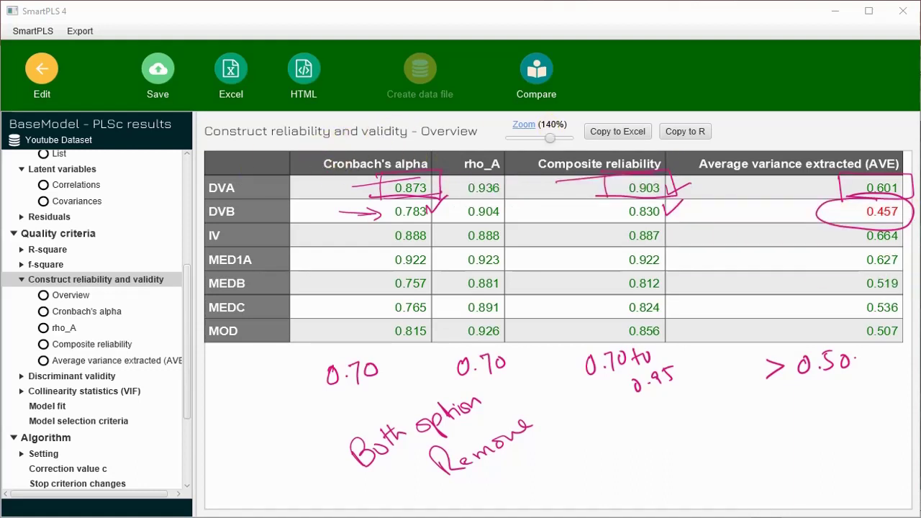
key("Escape")
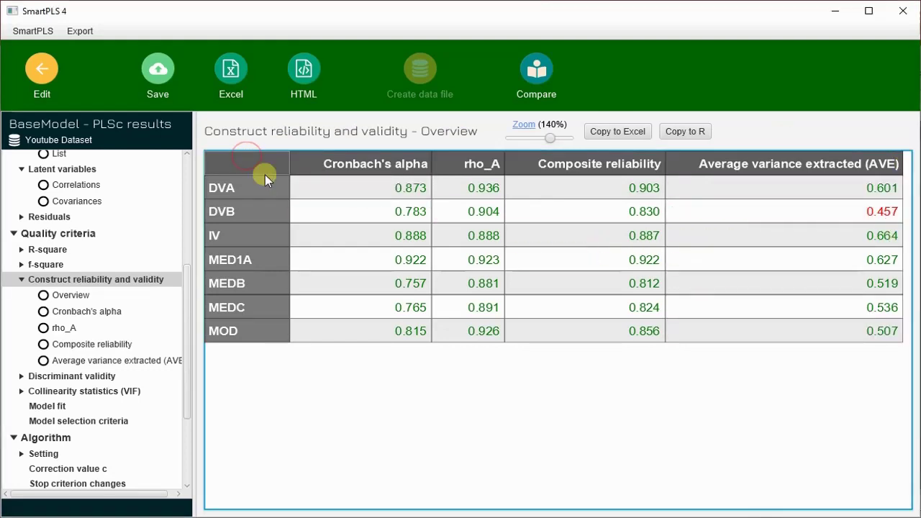
left_click_drag(264, 176, 843, 340)
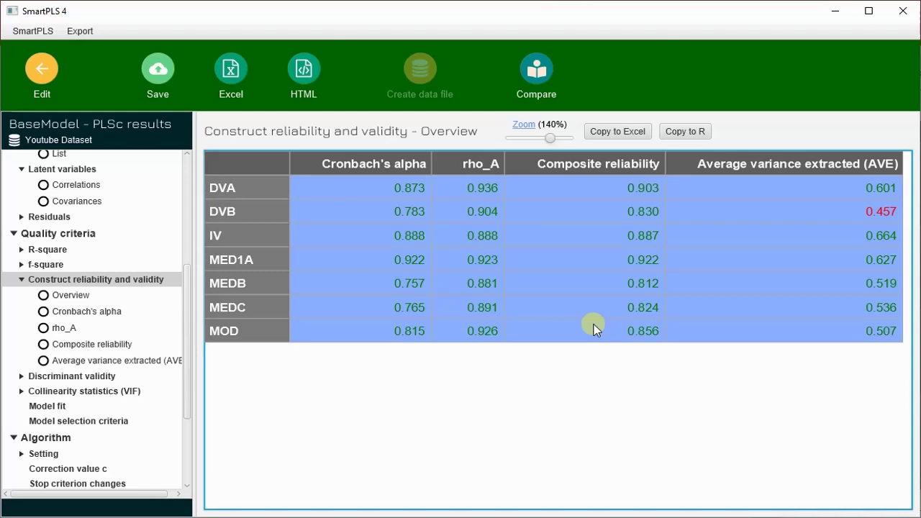
left_click(547, 388)
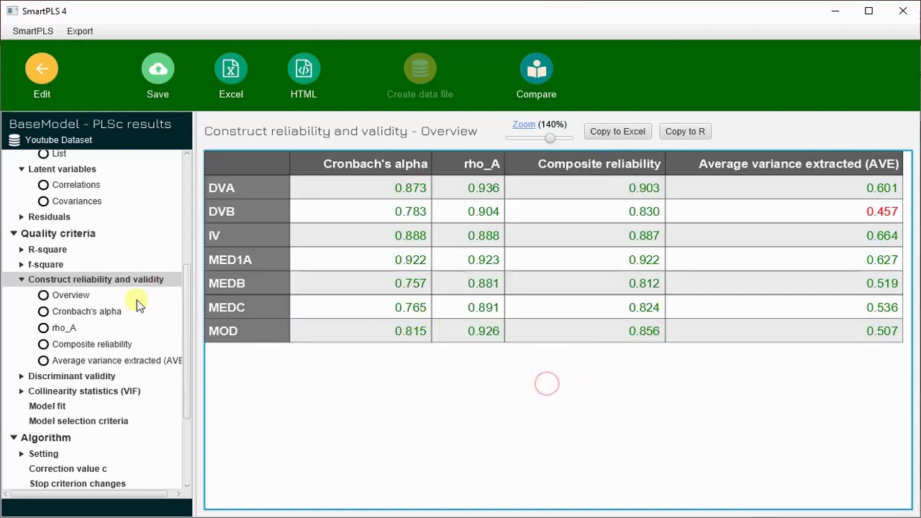
left_click(71, 297)
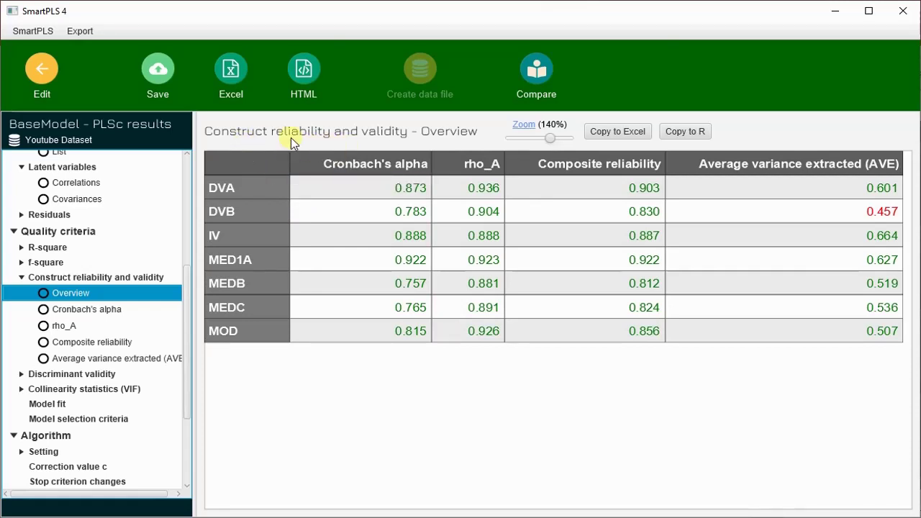
Step: Step through the Cronbach's alpha, rho_A, composite reliability and AVE bar charts, then return to the overview table
left_click(92, 310)
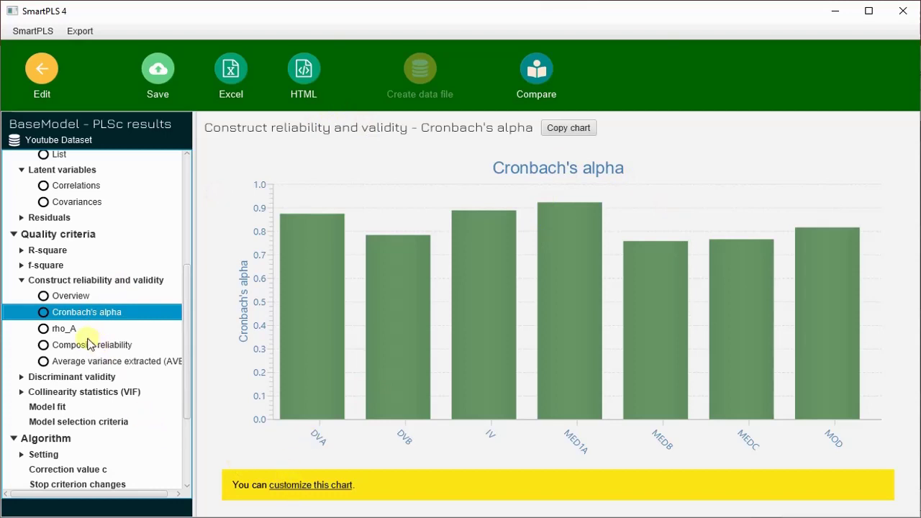
left_click(66, 329)
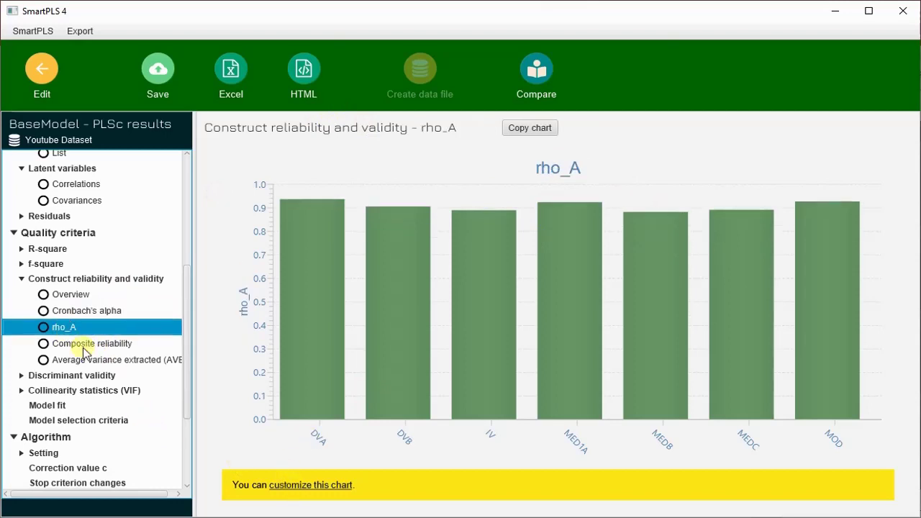
left_click(92, 344)
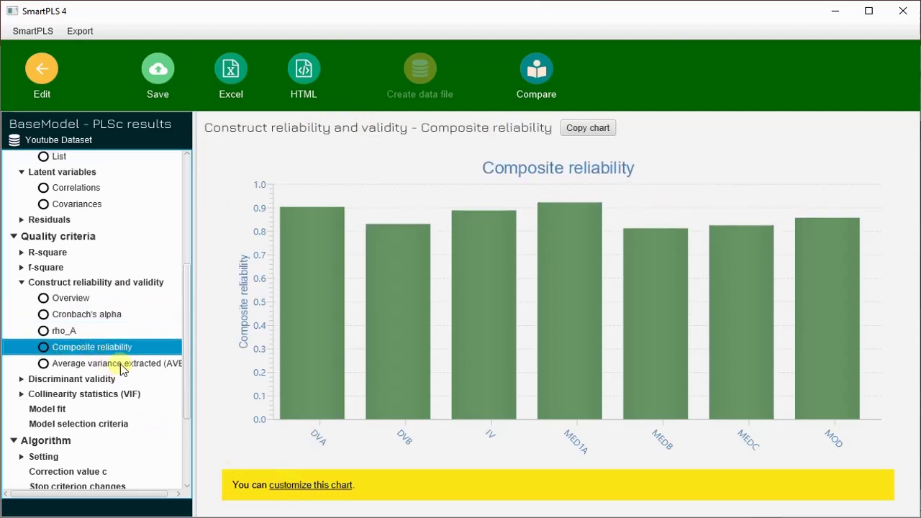
left_click(121, 366)
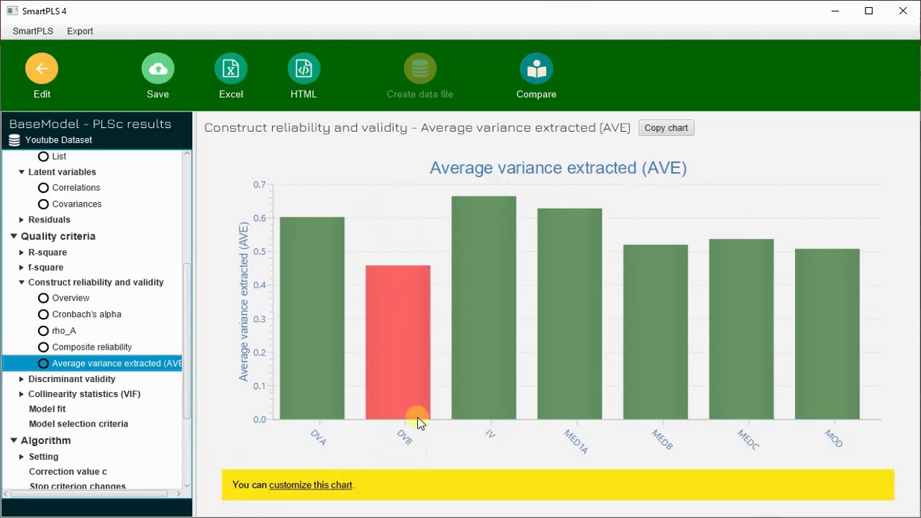
scroll(121, 318, "down", 3)
scroll(121, 317, "up", 1)
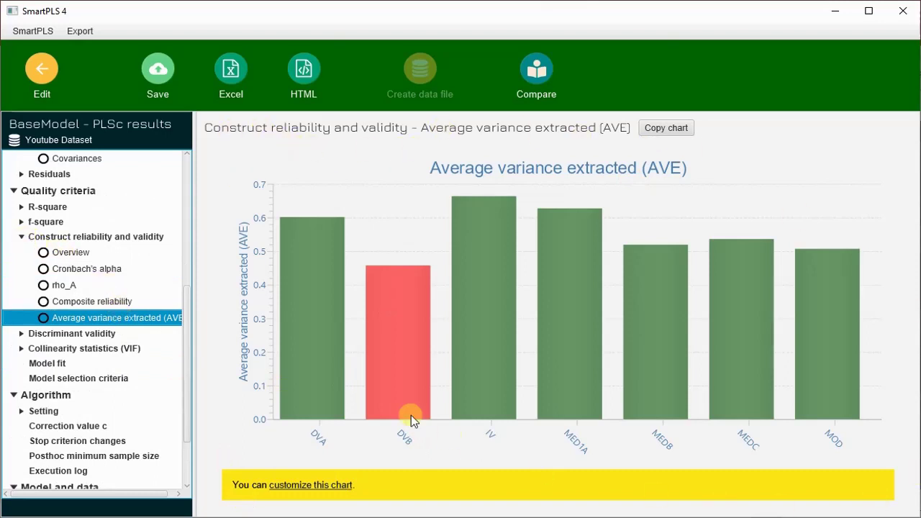
left_click(21, 240)
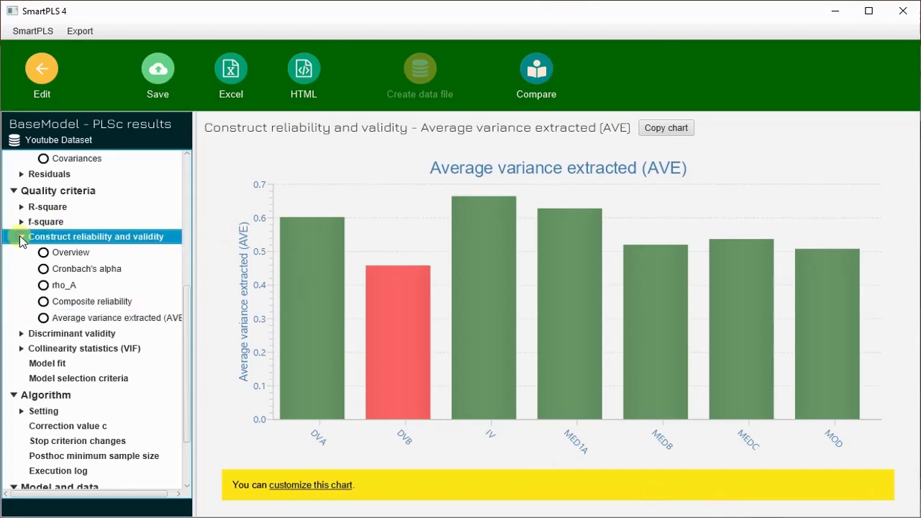
Step: Collapse Construct reliability and validity and show the Fornell-Larcker criterion table under Discriminant validity
left_click(22, 238)
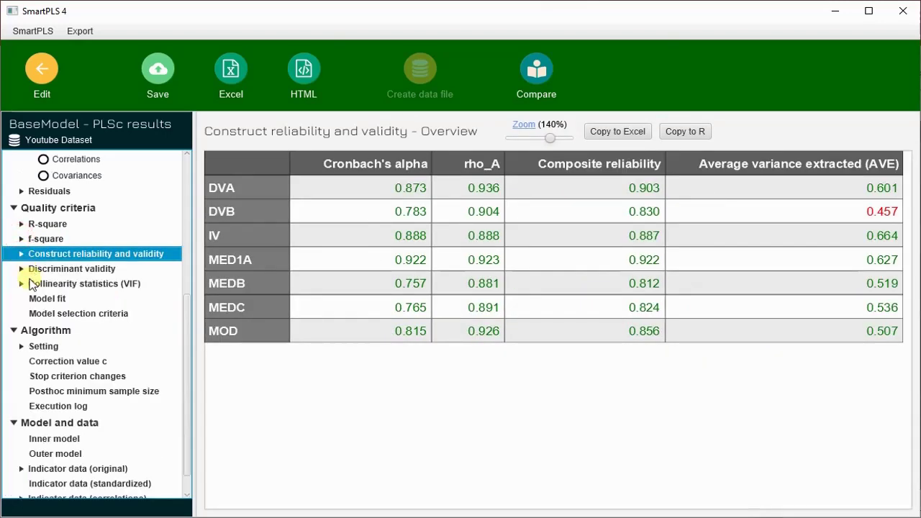
left_click(22, 268)
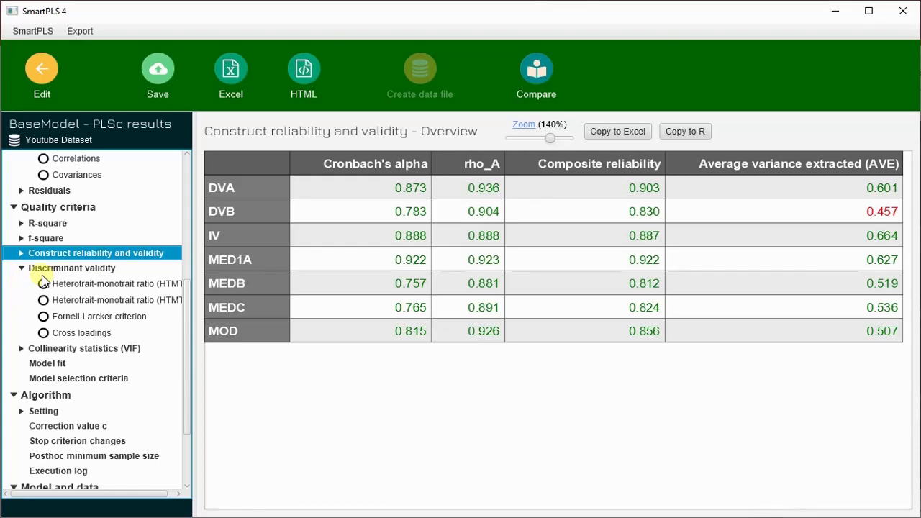
left_click(134, 321)
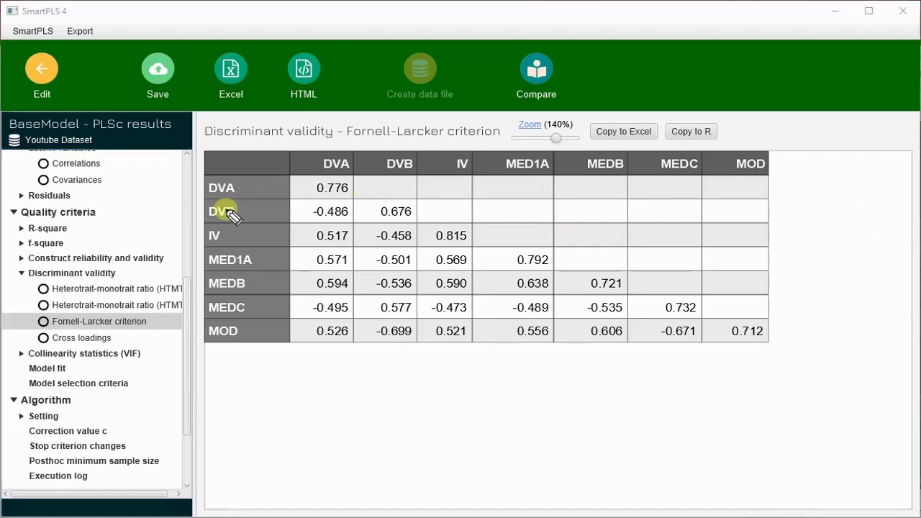
Step: Write 'Correlation' below the table and circle each diagonal value (0.776, 0.676, 0.815, 0.792, etc.)
mouse_move(308, 387)
left_mouse_down()
mouse_move(295, 404)
mouse_move(347, 395)
mouse_move(371, 367)
mouse_move(399, 375)
mouse_move(440, 365)
left_mouse_up()
left_click_drag(447, 366, 463, 358)
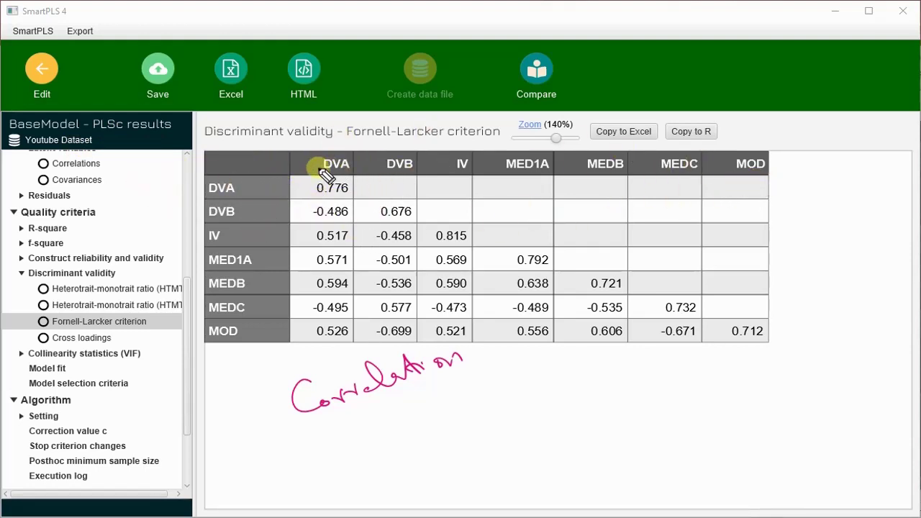
mouse_move(335, 177)
left_mouse_down()
mouse_move(324, 203)
mouse_move(359, 191)
mouse_move(335, 170)
left_mouse_up()
mouse_move(407, 211)
left_mouse_down()
mouse_move(374, 207)
mouse_move(373, 228)
mouse_move(426, 211)
mouse_move(382, 204)
left_mouse_up()
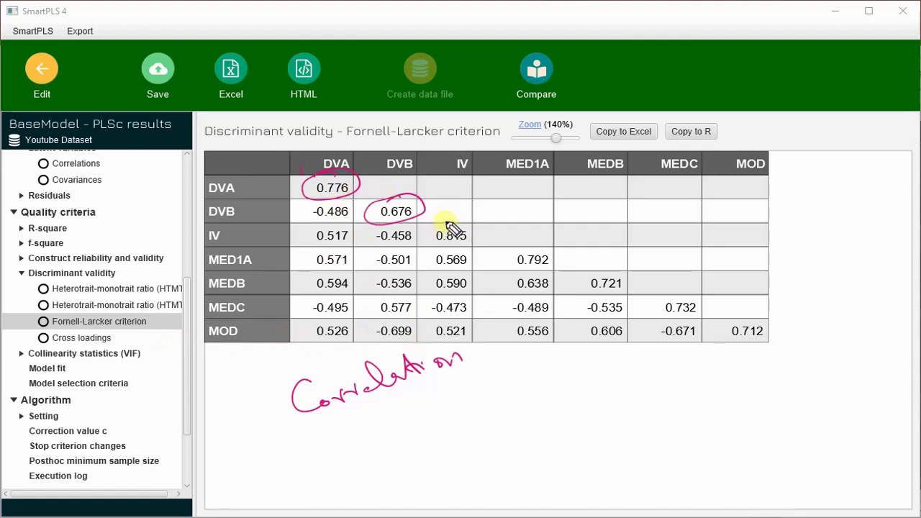
mouse_move(448, 225)
left_mouse_down()
mouse_move(429, 249)
mouse_move(481, 243)
mouse_move(432, 226)
left_mouse_up()
mouse_move(536, 249)
left_mouse_down()
mouse_move(515, 275)
mouse_move(561, 260)
mouse_move(536, 248)
left_mouse_up()
left_click_drag(616, 280, 639, 290)
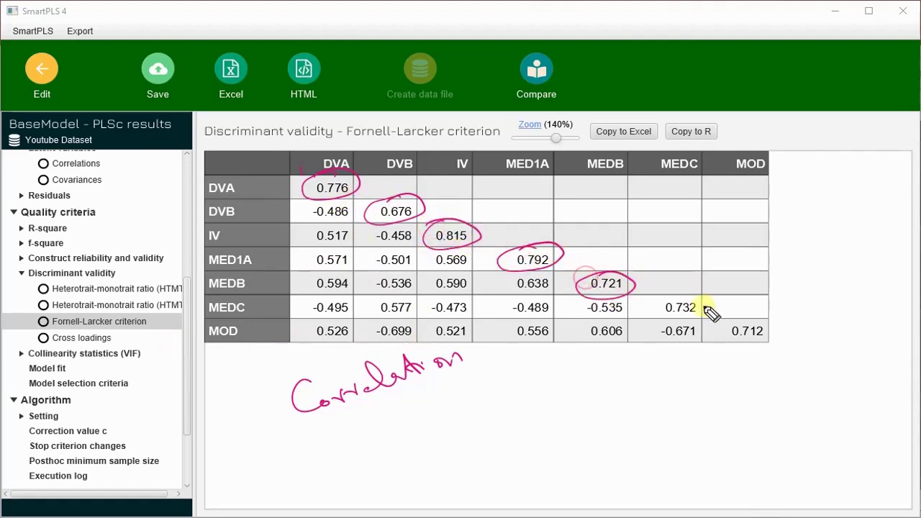
mouse_move(705, 308)
left_mouse_down()
mouse_move(659, 309)
mouse_move(705, 311)
mouse_move(718, 333)
mouse_move(778, 333)
mouse_move(723, 322)
left_mouse_up()
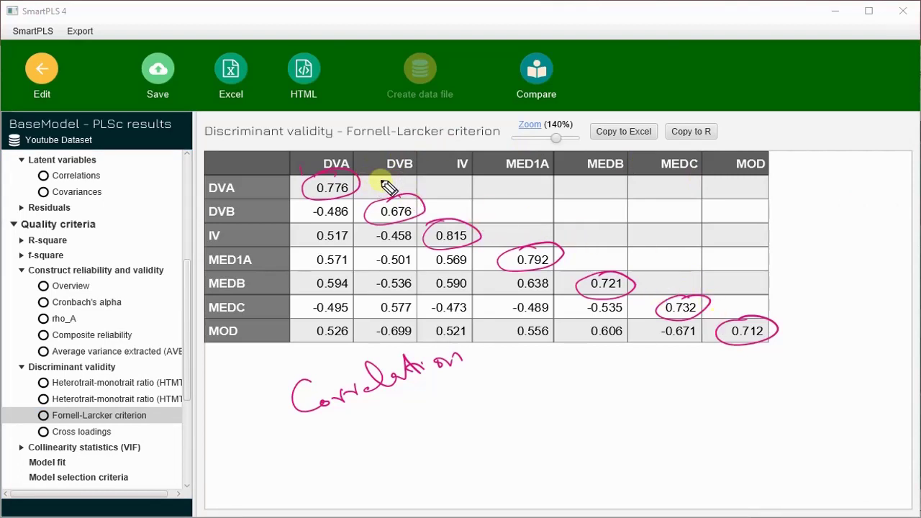
Step: Label the diagonal as 'sqroot of AVE' and draw an arrow down from 0.721
mouse_move(412, 184)
left_mouse_down()
mouse_move(531, 185)
mouse_move(540, 194)
mouse_move(559, 185)
mouse_move(576, 197)
mouse_move(563, 193)
mouse_move(588, 196)
mouse_move(613, 188)
left_mouse_up()
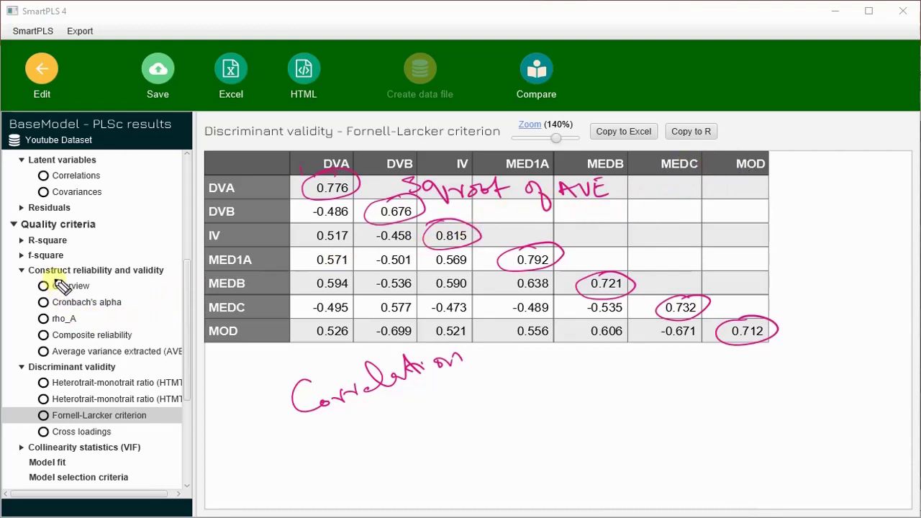
mouse_move(72, 274)
left_mouse_down()
mouse_move(149, 271)
mouse_move(146, 282)
mouse_move(90, 278)
mouse_move(161, 272)
left_mouse_up()
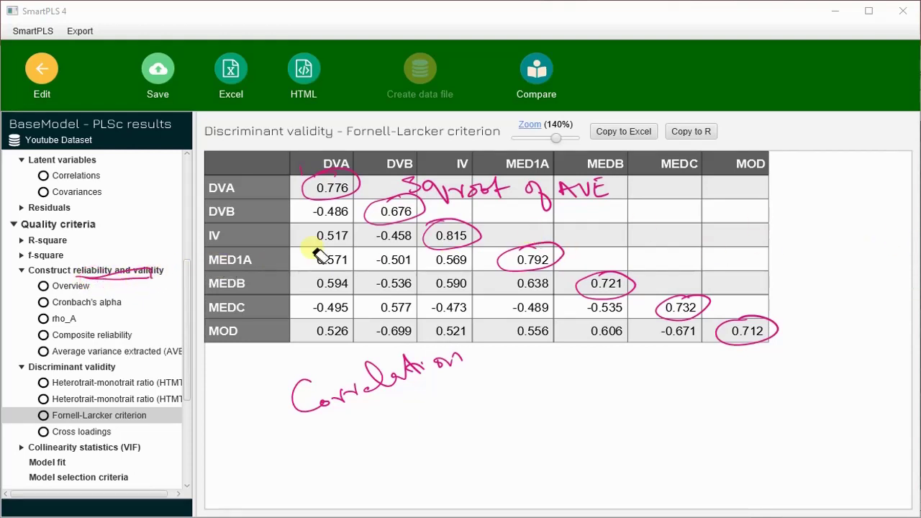
left_click(97, 274)
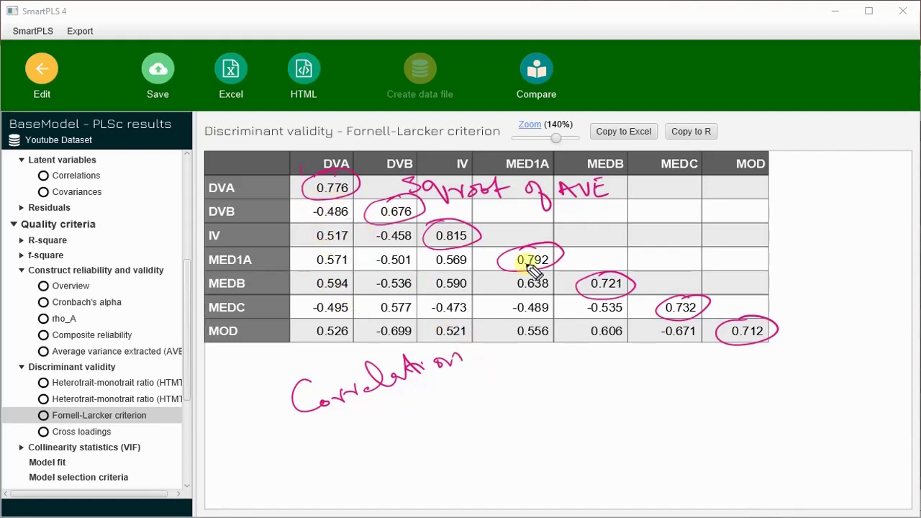
mouse_move(581, 295)
left_mouse_down()
mouse_move(559, 354)
mouse_move(576, 353)
left_mouse_up()
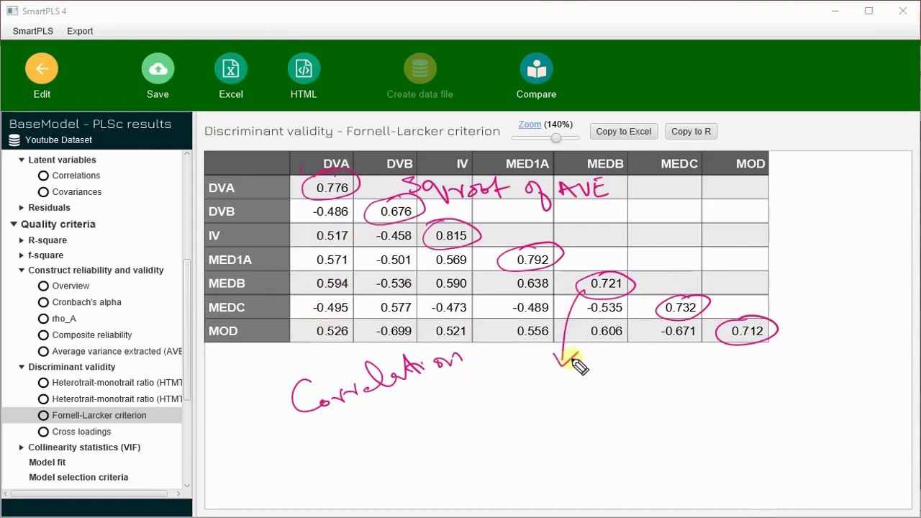
Step: Write the rule 'Diagonal values must be greater than correlation of each variable' below the table
mouse_move(479, 389)
left_mouse_down()
mouse_move(529, 389)
mouse_move(539, 414)
mouse_move(543, 383)
mouse_move(556, 391)
mouse_move(576, 366)
mouse_move(623, 357)
left_mouse_up()
left_click_drag(647, 367, 672, 344)
mouse_move(510, 446)
left_mouse_down()
mouse_move(575, 434)
mouse_move(612, 402)
mouse_move(620, 420)
mouse_move(651, 396)
mouse_move(672, 421)
mouse_move(668, 401)
mouse_move(719, 374)
mouse_move(764, 370)
mouse_move(767, 354)
mouse_move(792, 366)
mouse_move(792, 353)
mouse_move(809, 347)
left_mouse_up()
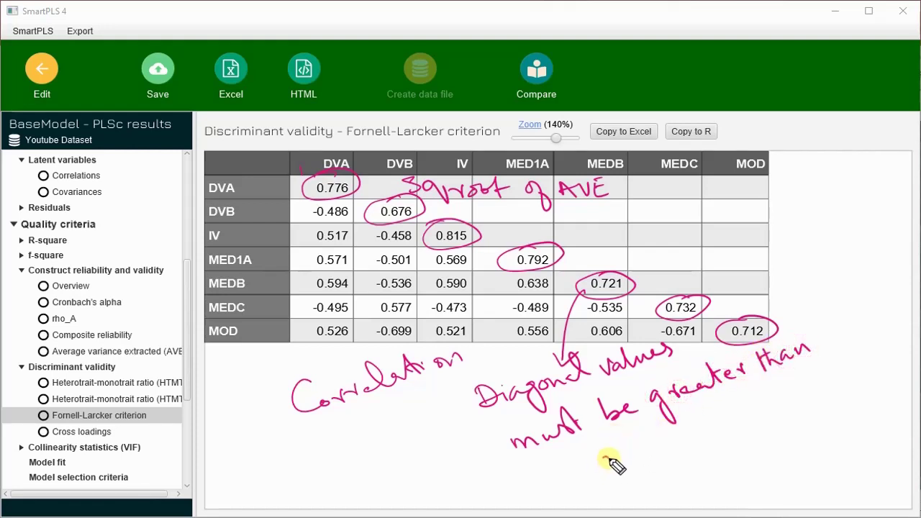
mouse_move(608, 461)
left_mouse_down()
mouse_move(626, 473)
mouse_move(653, 451)
mouse_move(650, 462)
mouse_move(669, 454)
mouse_move(679, 433)
mouse_move(698, 438)
mouse_move(704, 417)
mouse_move(715, 429)
mouse_move(757, 412)
mouse_move(764, 398)
mouse_move(779, 414)
mouse_move(782, 392)
mouse_move(819, 382)
mouse_move(823, 357)
mouse_move(830, 371)
mouse_move(840, 367)
mouse_move(851, 345)
mouse_move(866, 346)
mouse_move(869, 326)
mouse_move(883, 328)
mouse_move(904, 309)
left_mouse_up()
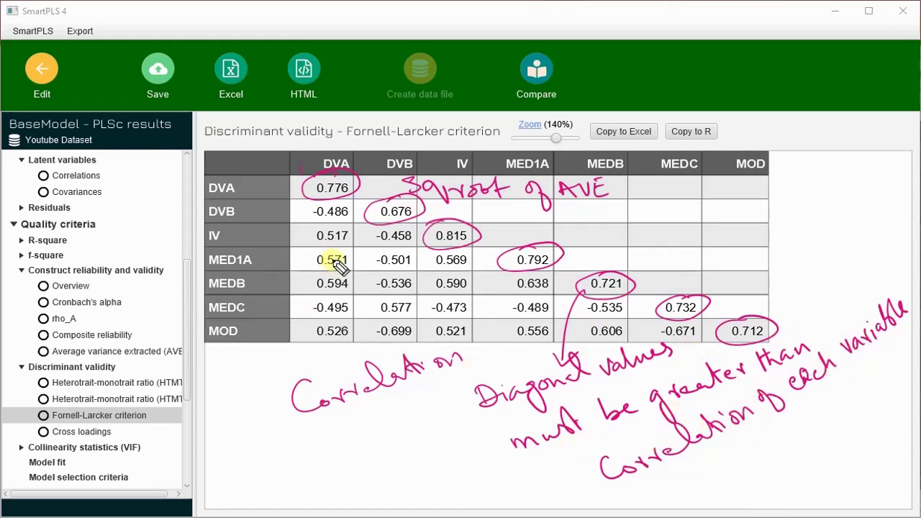
Step: Underline the IV, MED1A, MEDB, MEDC and MOD correlations in the DVA and DVB columns, plus the heading
left_click_drag(315, 246, 403, 245)
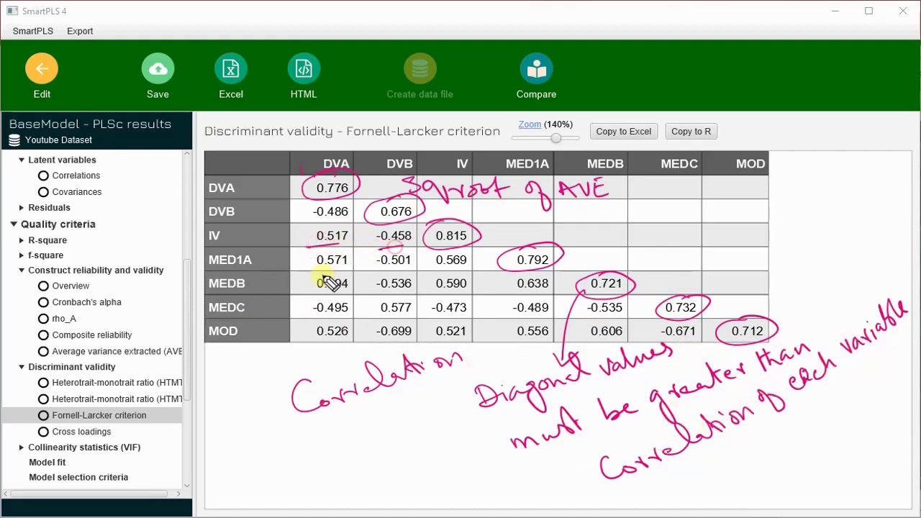
left_click_drag(321, 275, 413, 269)
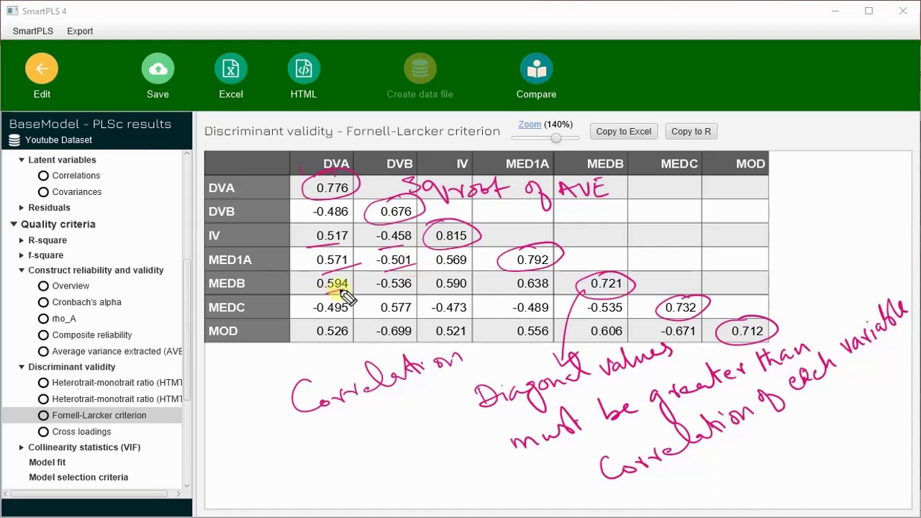
left_click_drag(323, 294, 426, 287)
left_click_drag(315, 314, 418, 317)
left_click_drag(324, 344, 352, 341)
left_click_drag(386, 344, 419, 341)
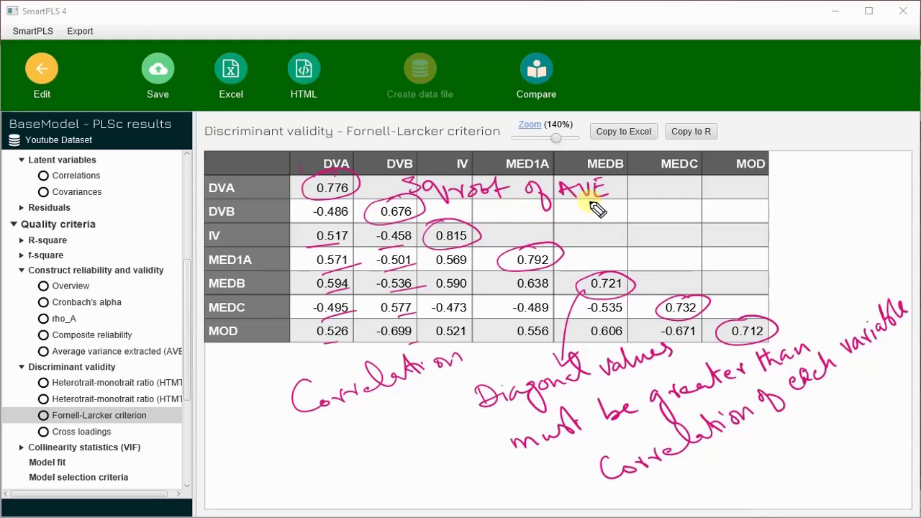
left_click_drag(325, 142, 495, 145)
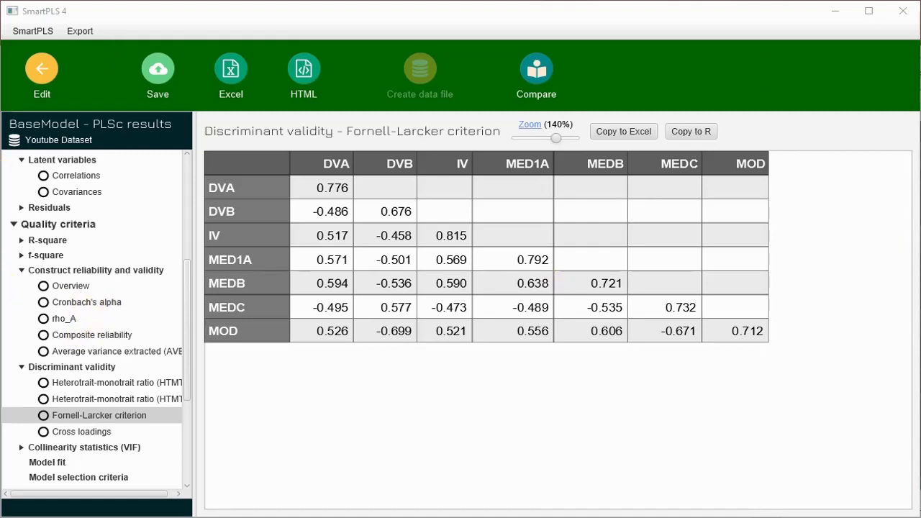
left_click(109, 382)
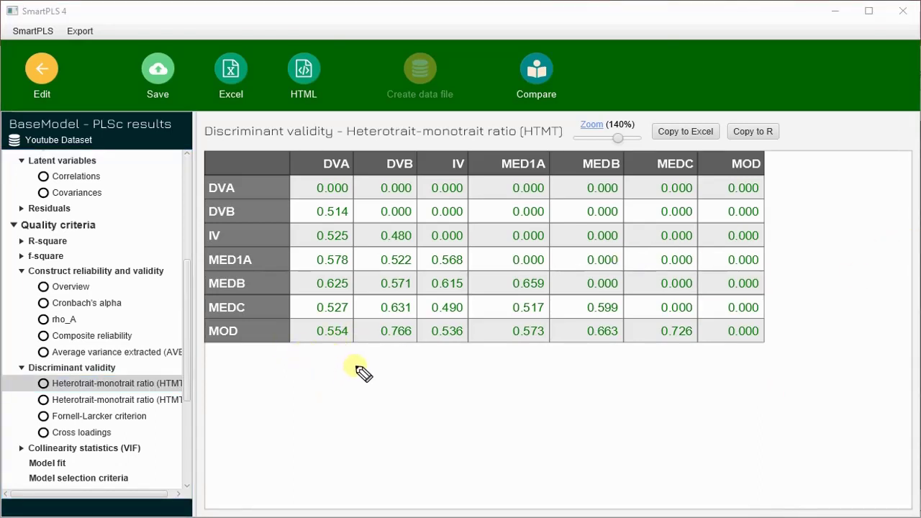
mouse_move(363, 369)
left_mouse_down()
mouse_move(365, 383)
mouse_move(387, 382)
mouse_move(392, 368)
left_mouse_up()
left_click_drag(407, 372, 404, 375)
mouse_move(416, 369)
left_mouse_down()
mouse_move(424, 376)
mouse_move(422, 368)
mouse_move(439, 364)
left_mouse_up()
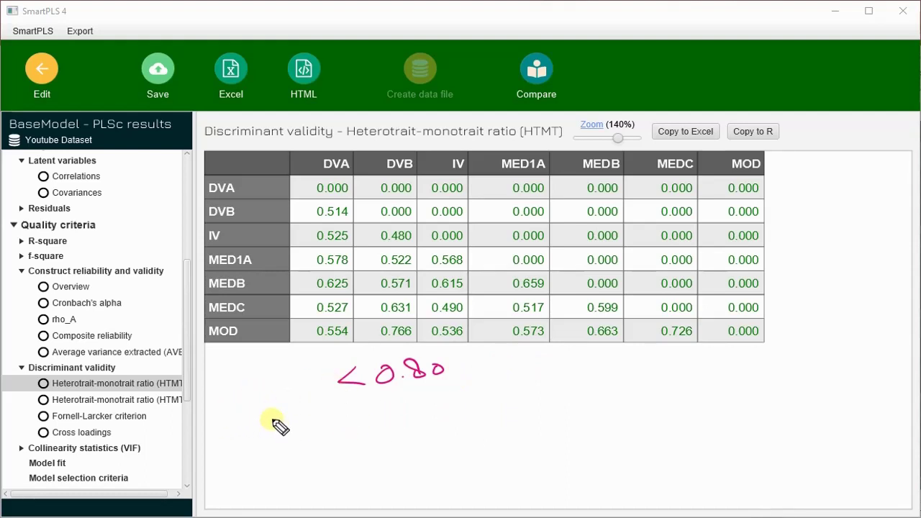
mouse_move(282, 420)
left_mouse_down()
mouse_move(274, 436)
mouse_move(333, 427)
mouse_move(339, 408)
mouse_move(342, 425)
left_mouse_up()
left_click_drag(388, 394, 425, 390)
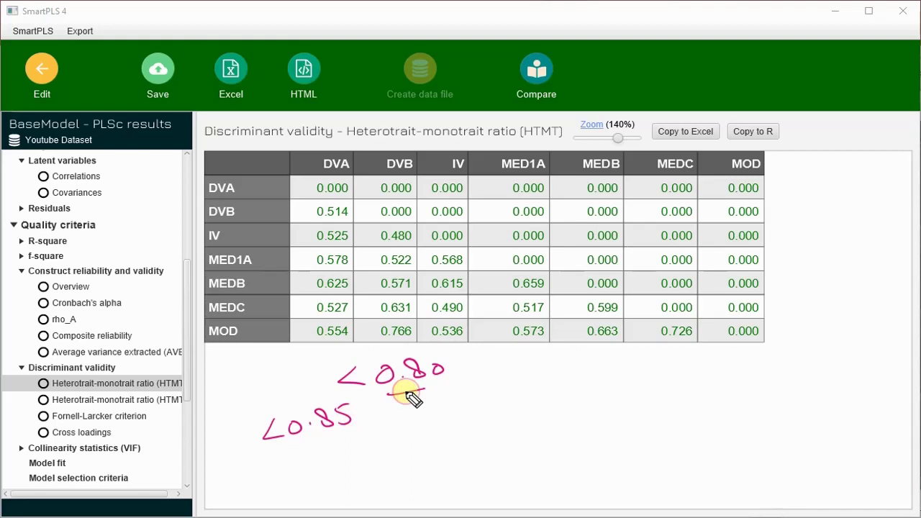
left_click_drag(371, 404, 442, 393)
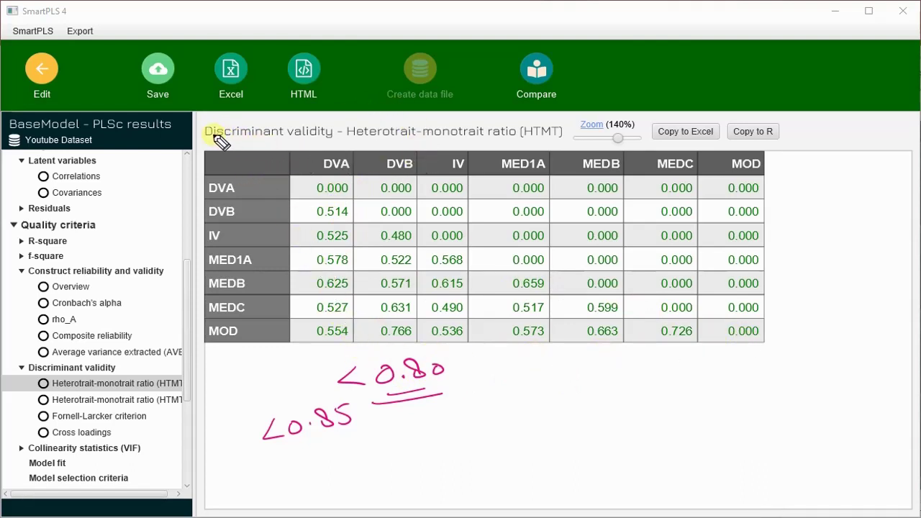
left_click_drag(221, 142, 321, 142)
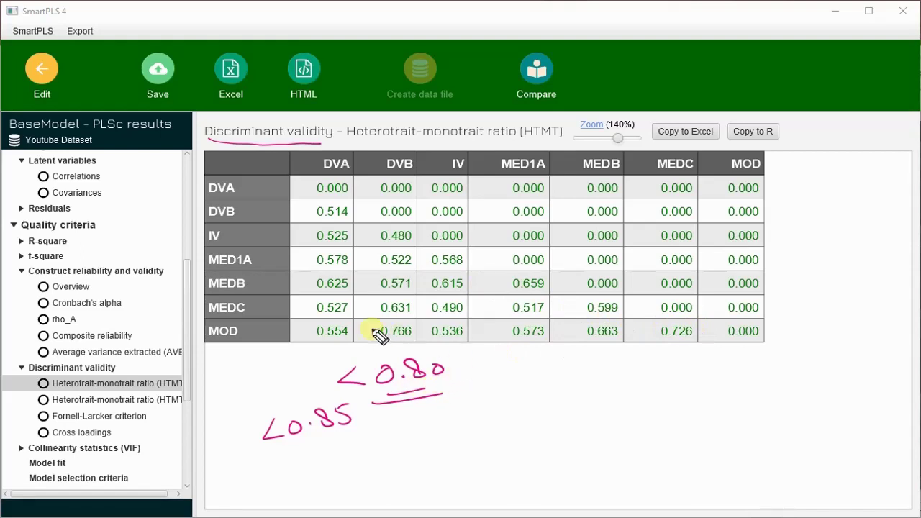
mouse_move(394, 319)
left_mouse_down()
mouse_move(374, 340)
mouse_move(399, 350)
mouse_move(436, 339)
mouse_move(418, 316)
mouse_move(392, 318)
left_mouse_up()
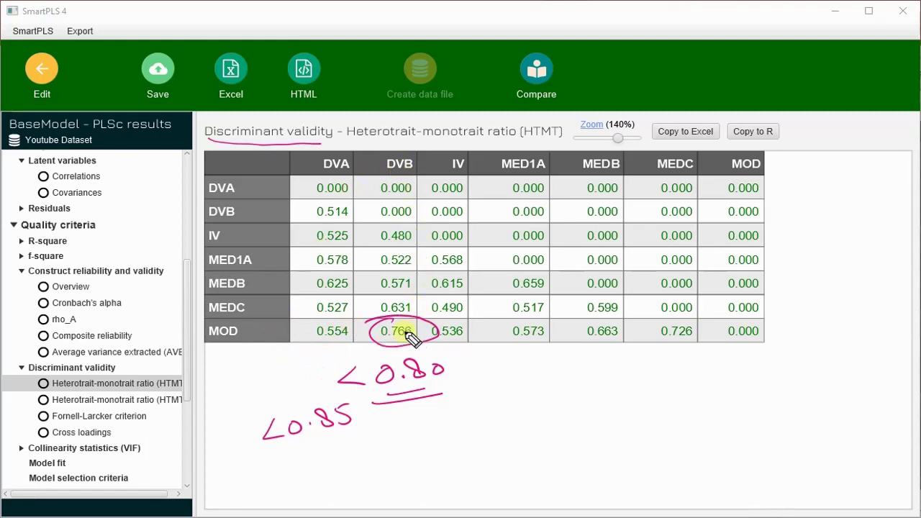
left_click_drag(380, 344, 421, 333)
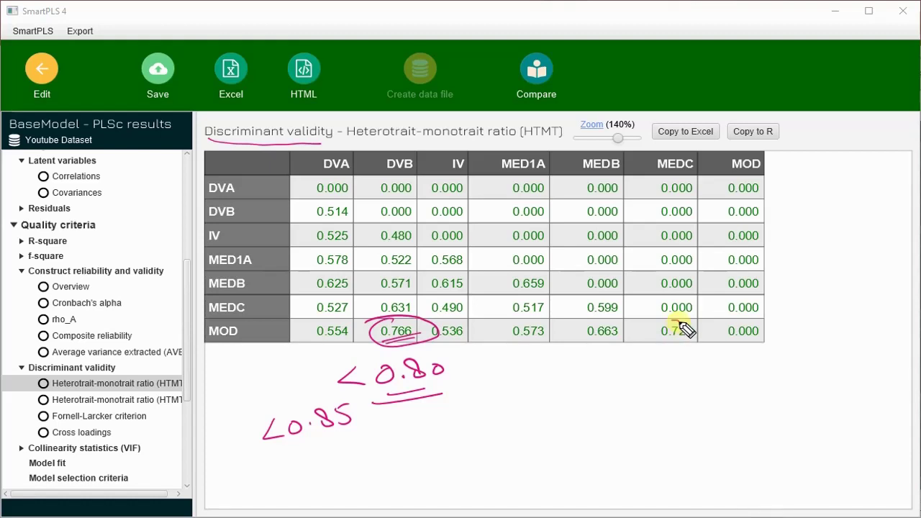
mouse_move(676, 324)
left_mouse_down()
mouse_move(698, 332)
mouse_move(678, 325)
mouse_move(687, 325)
left_mouse_up()
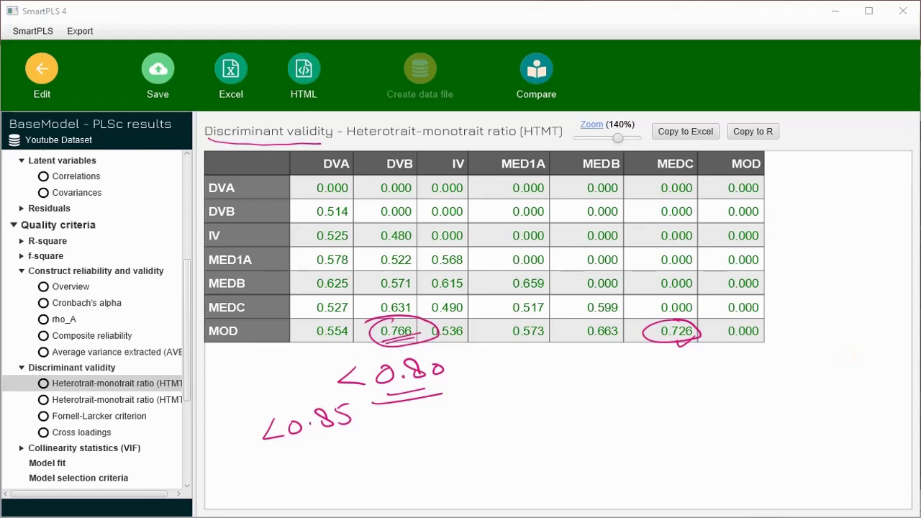
key("Escape")
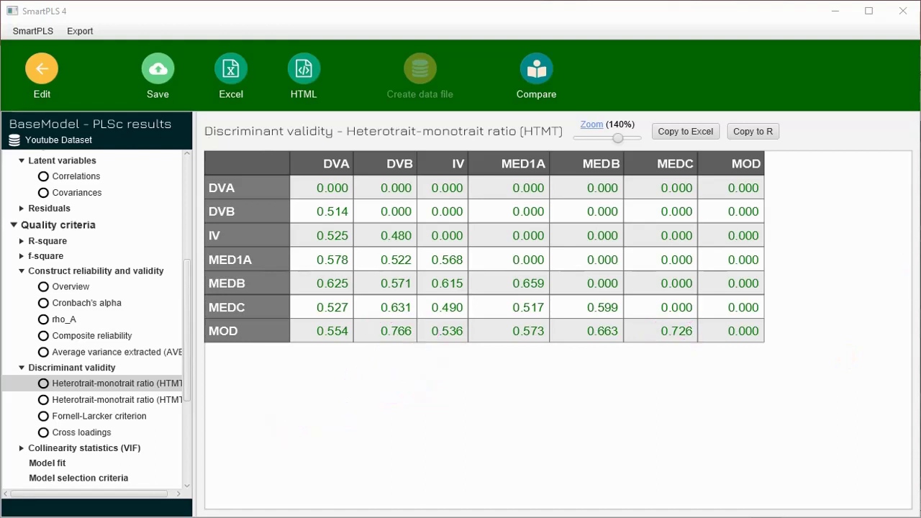
Step: Toggle the HTMT results between bar chart and table, then return to the Fornell-Larcker criterion table
left_click(115, 400)
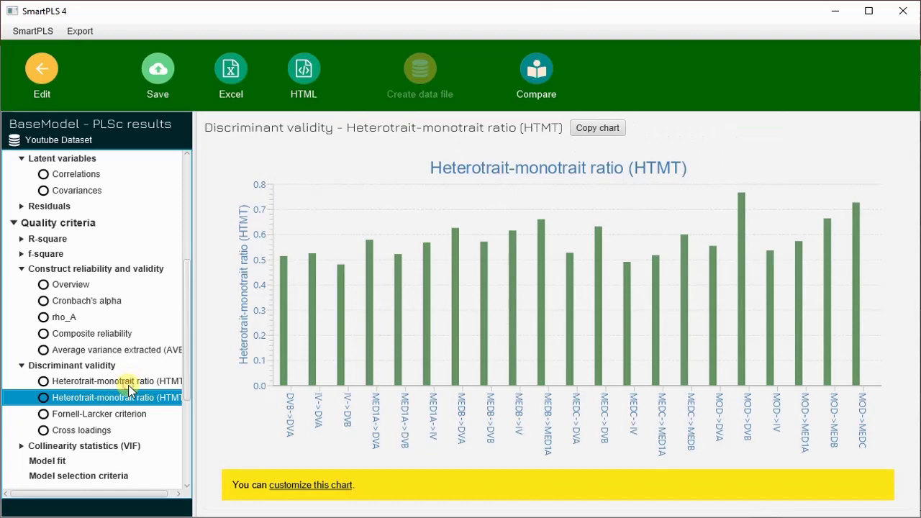
left_click(130, 382)
left_click(134, 398)
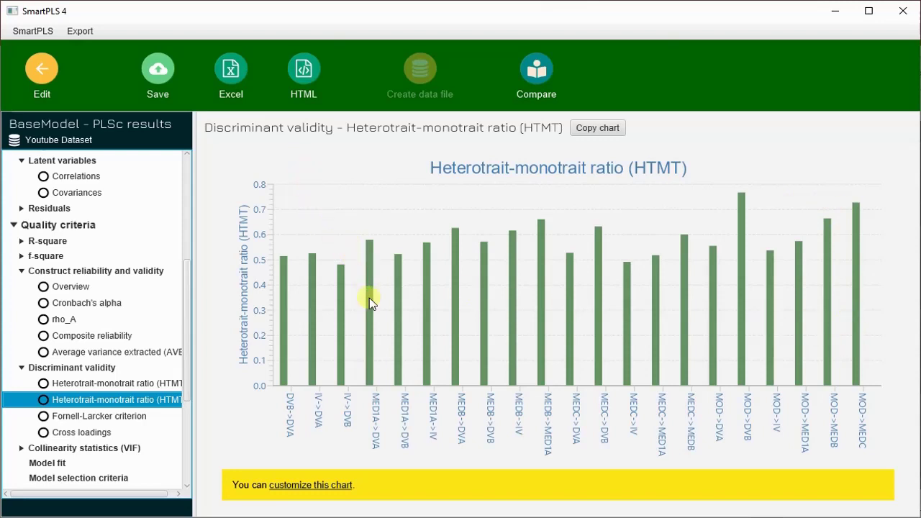
scroll(115, 388, "down", 3)
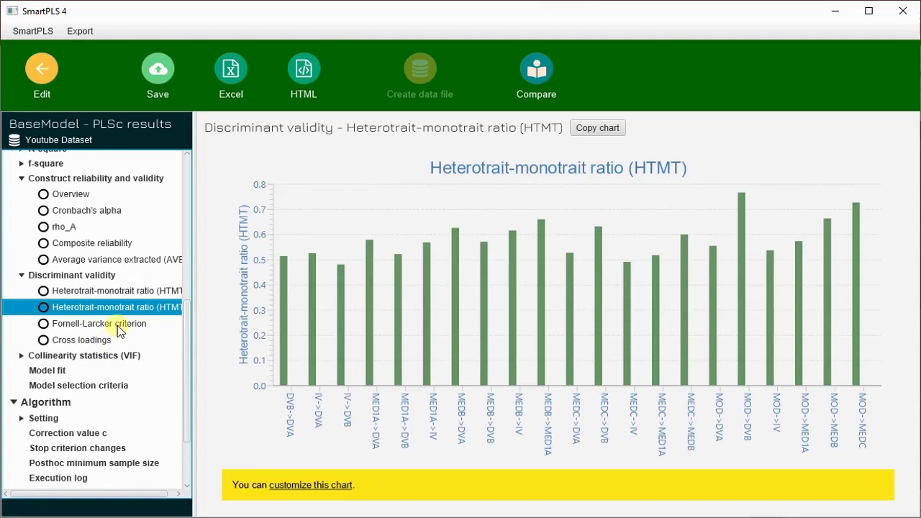
left_click(118, 328)
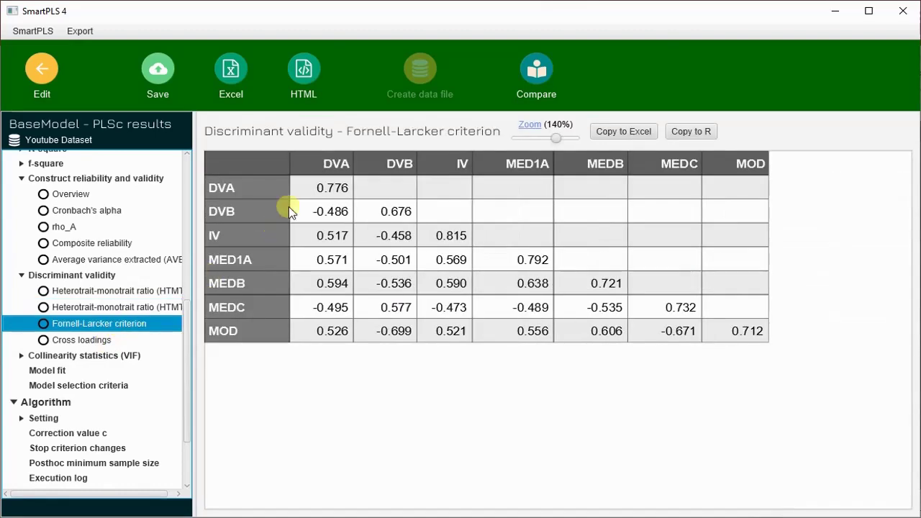
Step: Open the Cross loadings table and scroll through it, where DVA6 and DVB4 load near zero
left_click(85, 339)
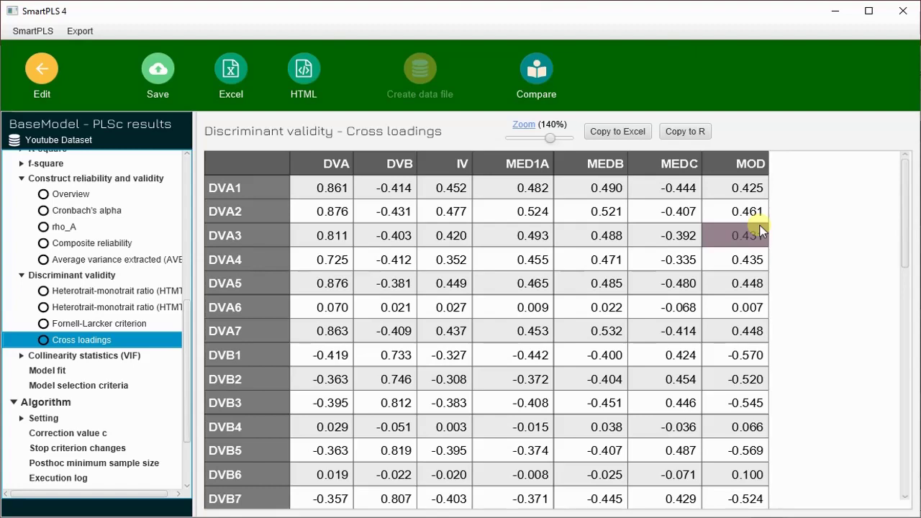
scroll(761, 230, "down", 1)
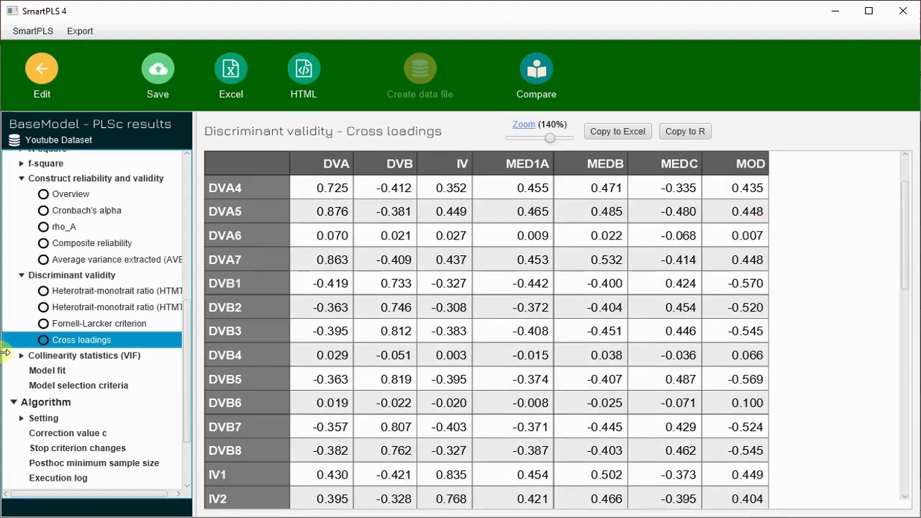
Step: Open the outer-model VIF table and scroll through it, checking DVA1–DVA3 exceed 3
left_click(65, 357)
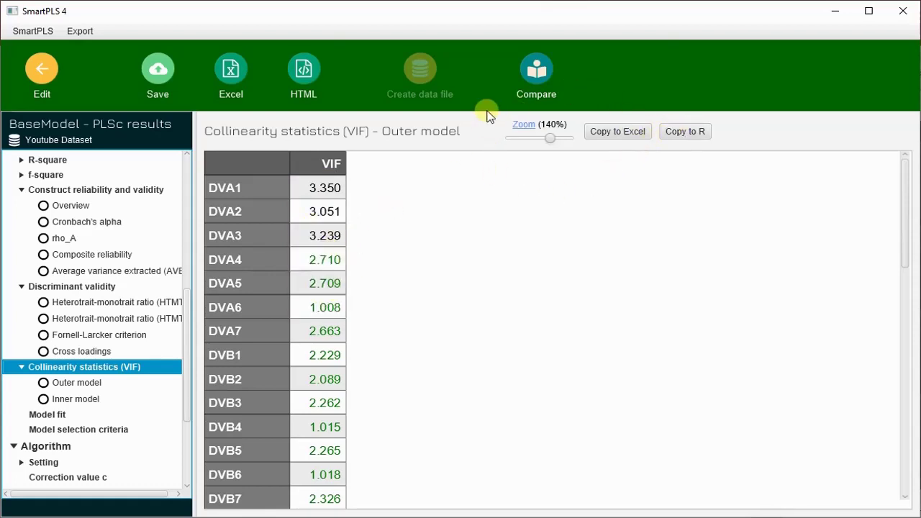
scroll(341, 211, "down", 10)
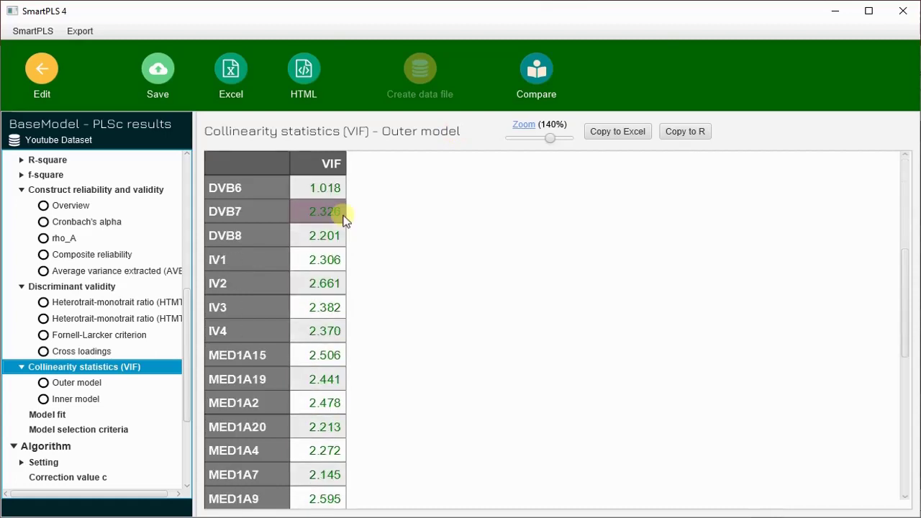
scroll(343, 218, "down", 2)
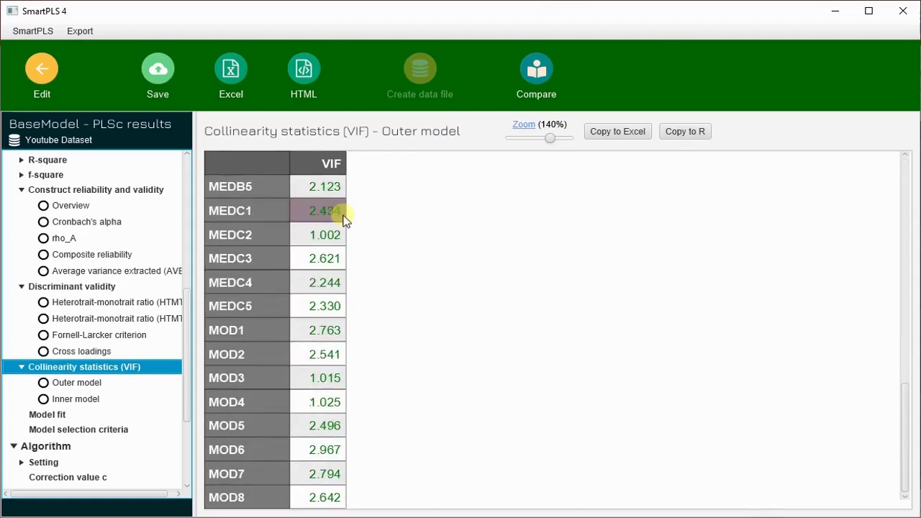
scroll(344, 220, "up", 2)
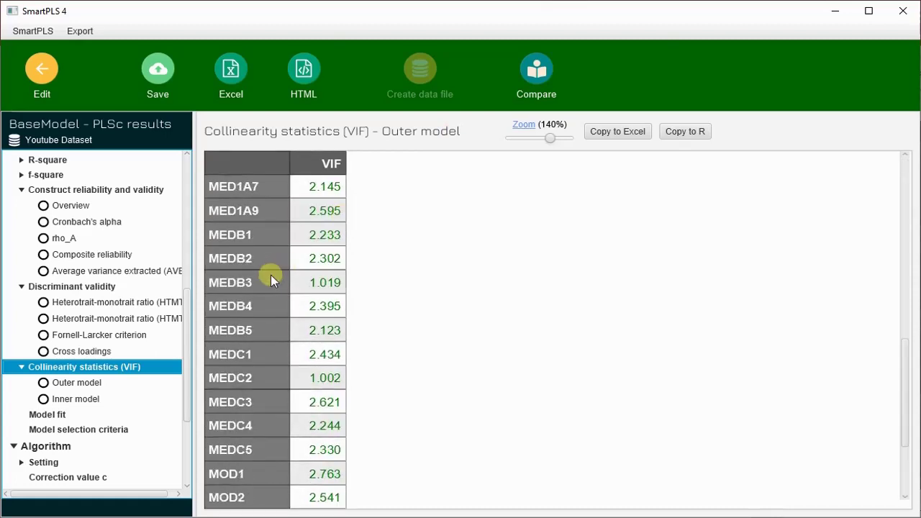
scroll(270, 275, "up", 10)
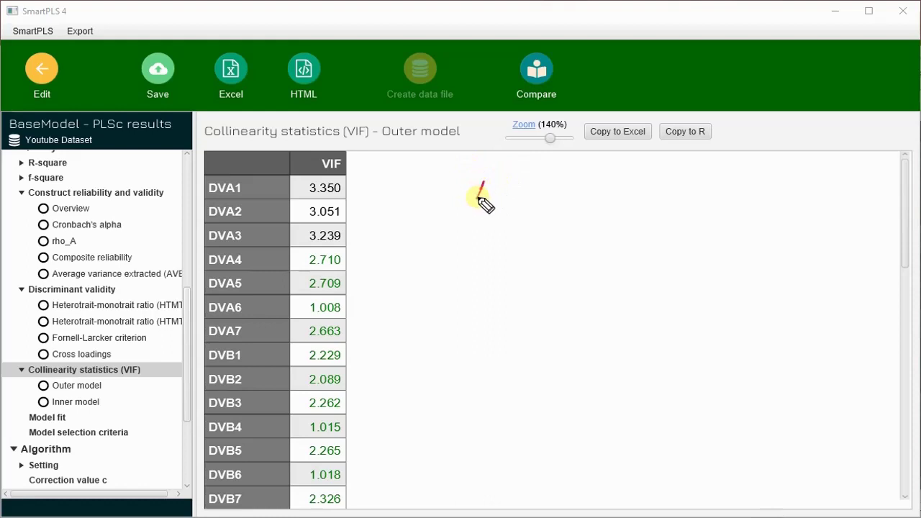
mouse_move(479, 200)
left_mouse_down()
mouse_move(505, 196)
mouse_move(513, 186)
mouse_move(493, 243)
mouse_move(521, 238)
left_mouse_up()
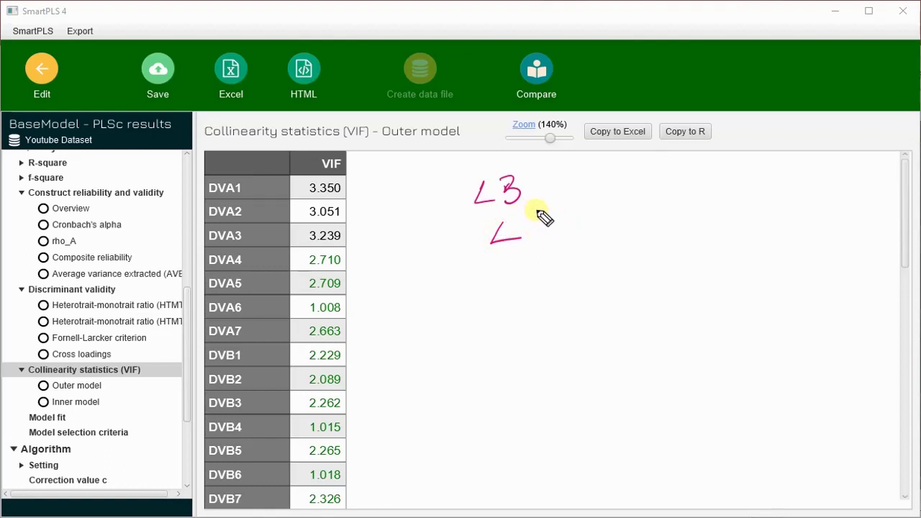
left_click_drag(530, 211, 543, 237)
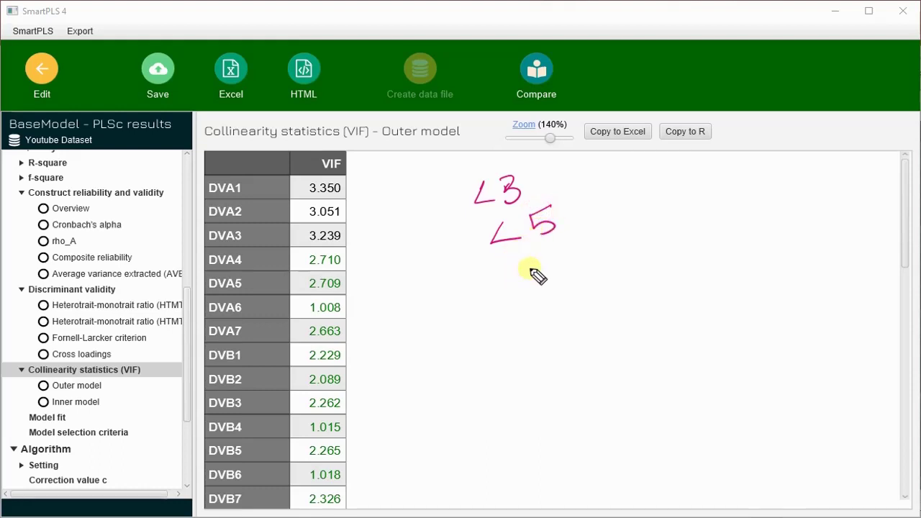
mouse_move(524, 264)
left_mouse_down()
mouse_move(512, 285)
mouse_move(559, 268)
left_mouse_up()
mouse_move(574, 238)
left_mouse_down()
mouse_move(581, 252)
mouse_move(567, 249)
mouse_move(574, 238)
left_mouse_up()
left_click_drag(573, 205, 592, 193)
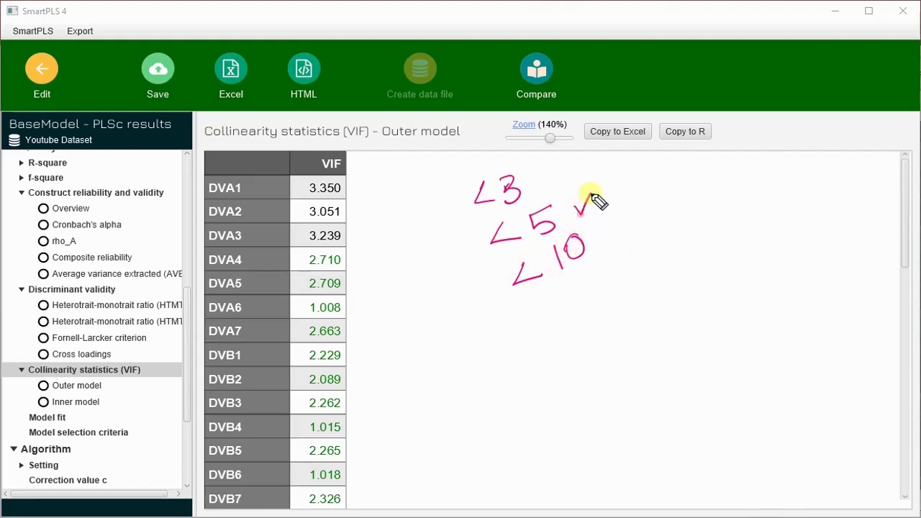
left_click_drag(591, 234, 613, 217)
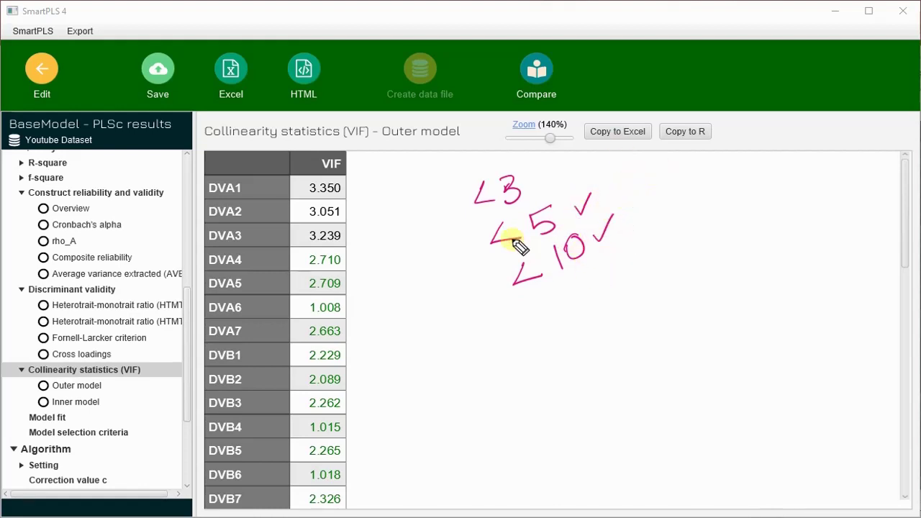
mouse_move(504, 224)
left_mouse_down()
mouse_move(477, 247)
mouse_move(612, 177)
mouse_move(575, 278)
mouse_move(508, 302)
left_mouse_up()
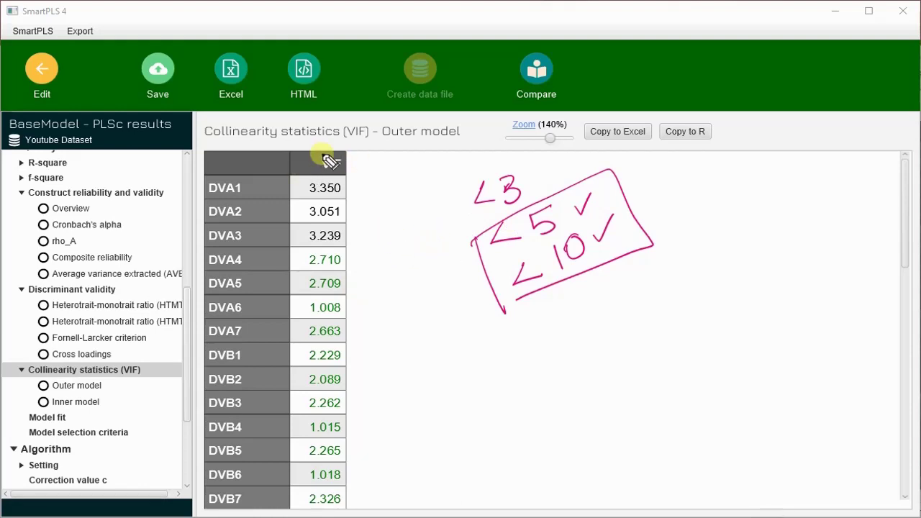
left_click_drag(307, 159, 334, 172)
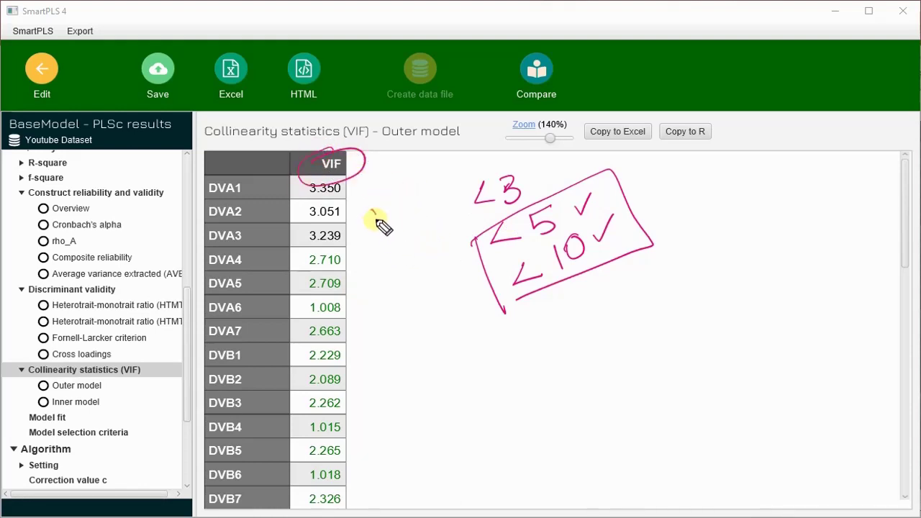
mouse_move(380, 210)
left_mouse_down()
mouse_move(389, 224)
mouse_move(405, 208)
mouse_move(424, 213)
mouse_move(432, 195)
mouse_move(480, 175)
mouse_move(475, 163)
left_mouse_up()
mouse_move(382, 265)
left_mouse_down()
mouse_move(416, 260)
mouse_move(420, 235)
mouse_move(440, 248)
mouse_move(437, 224)
mouse_move(468, 220)
left_mouse_up()
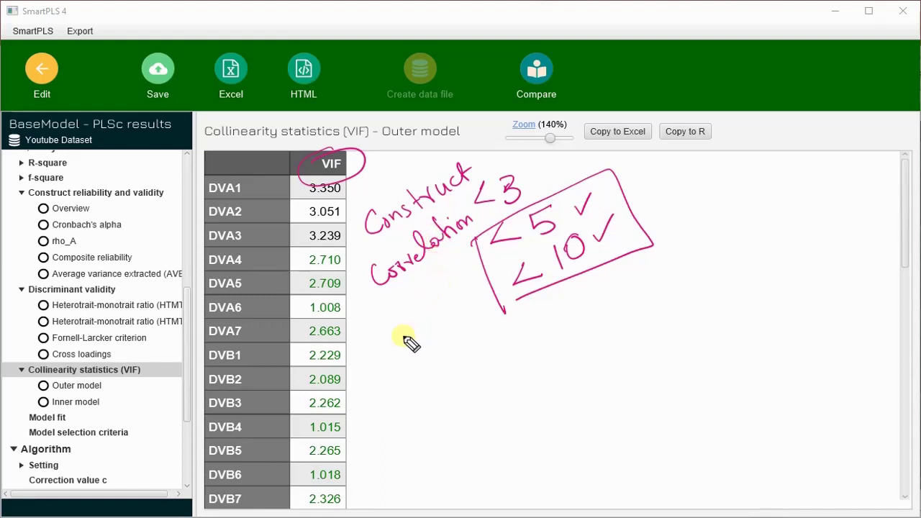
key("Escape")
key("ctrl+z")
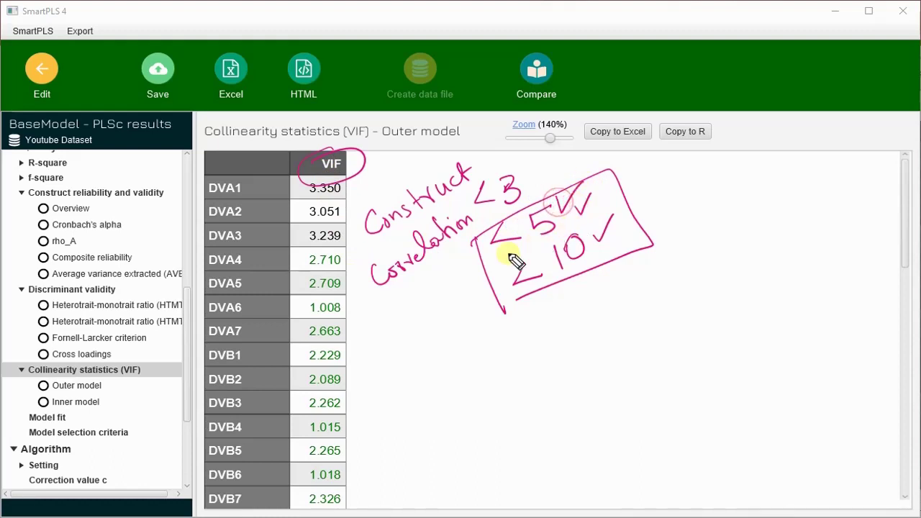
mouse_move(422, 302)
left_mouse_down()
mouse_move(616, 205)
mouse_move(468, 298)
mouse_move(544, 257)
left_mouse_up()
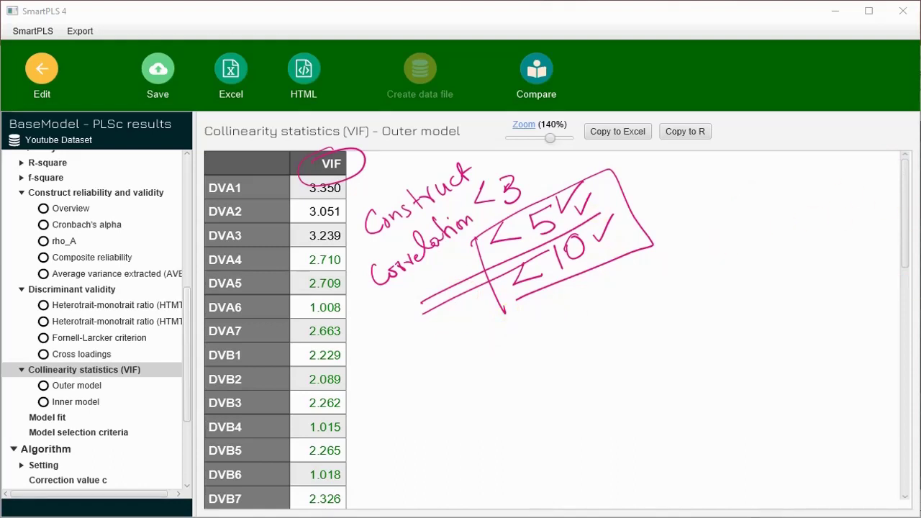
key("Escape")
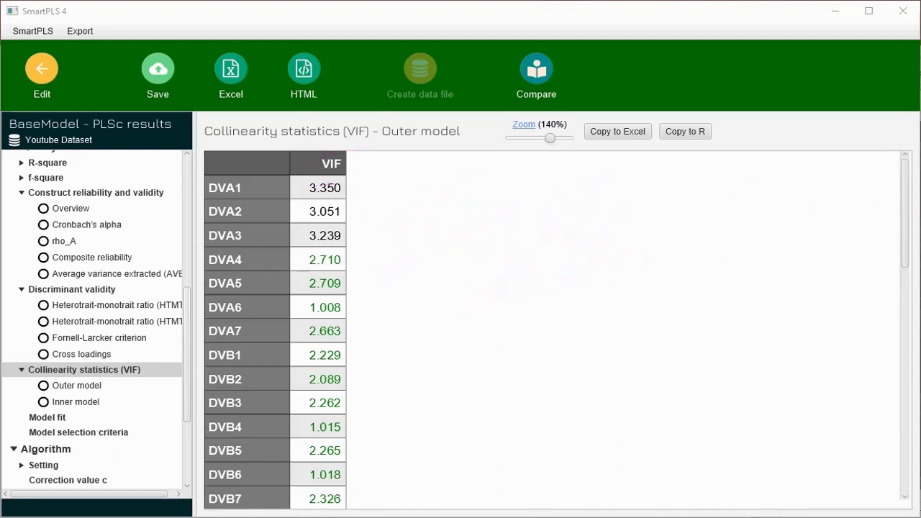
Step: Scroll through the outer-model VIF values, then show the inner-model VIF table with MEDB highest at 1.761
left_click(80, 386)
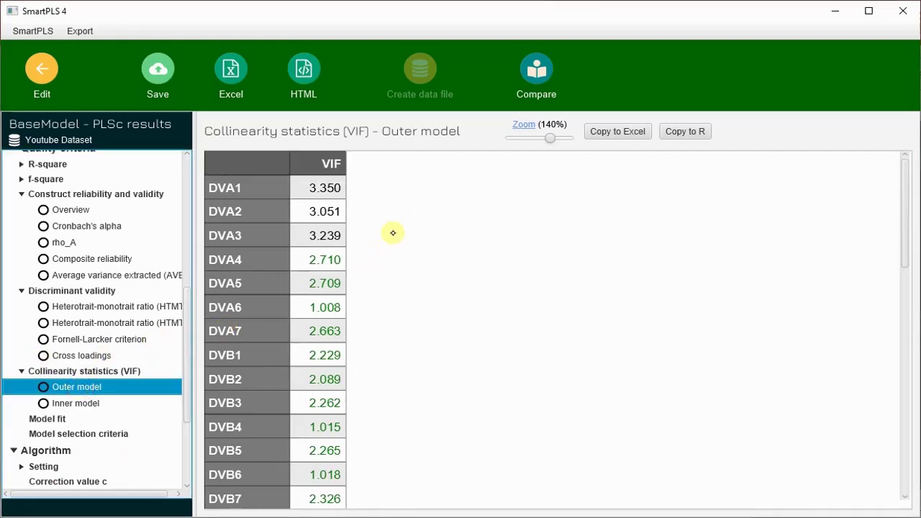
scroll(393, 233, "down", 5)
scroll(393, 232, "down", 5)
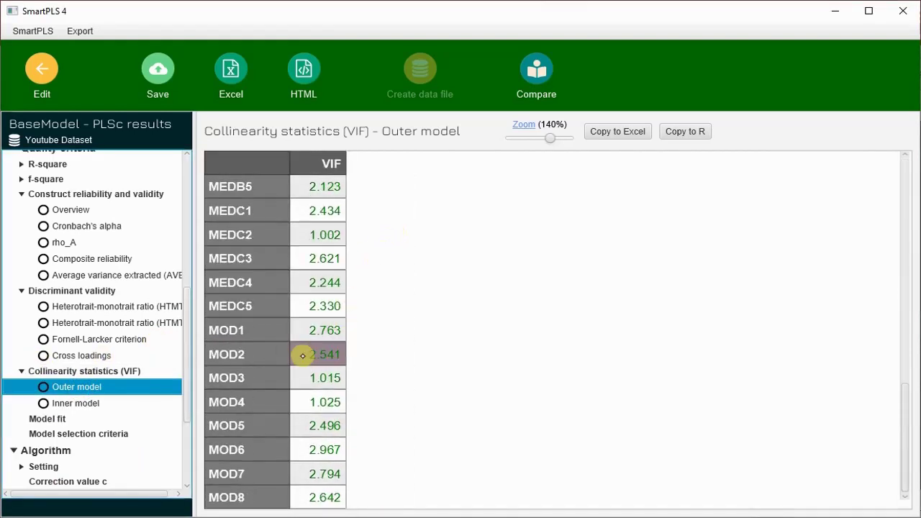
scroll(302, 331, "up", 7)
scroll(281, 277, "up", 3)
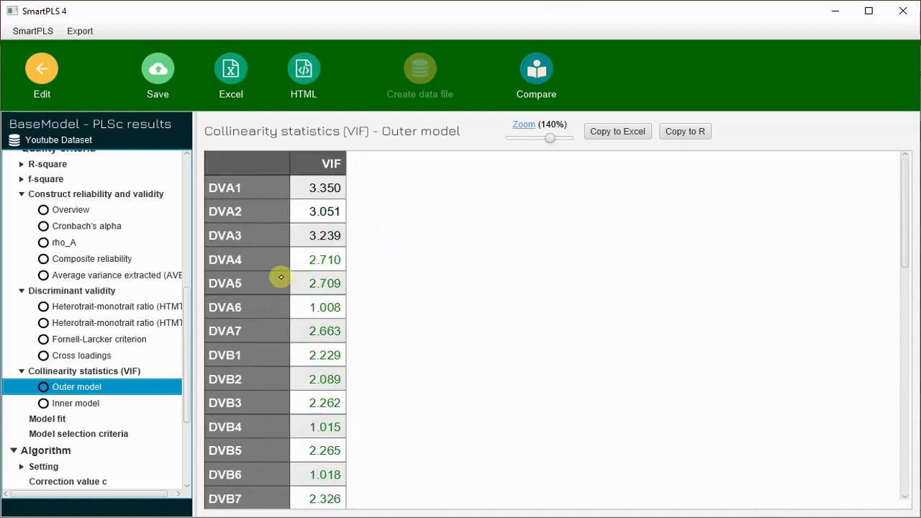
left_click(81, 403)
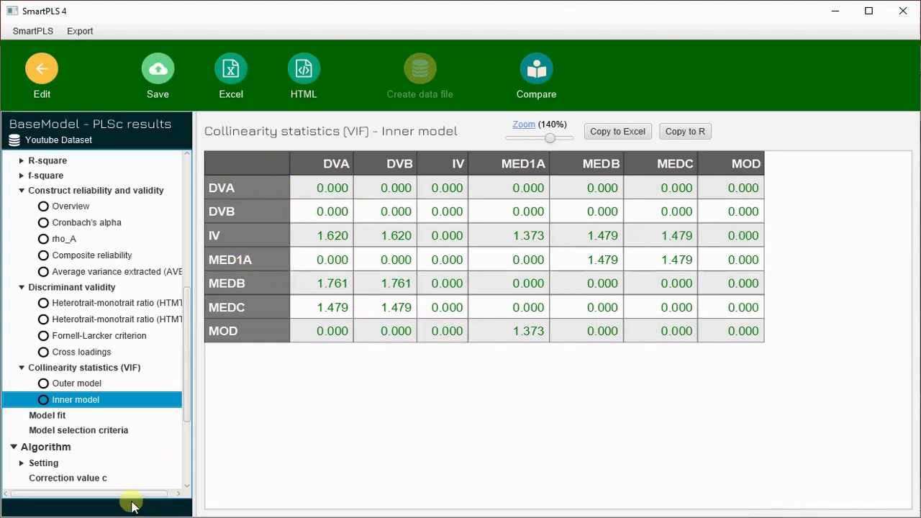
scroll(85, 404, "down", 1)
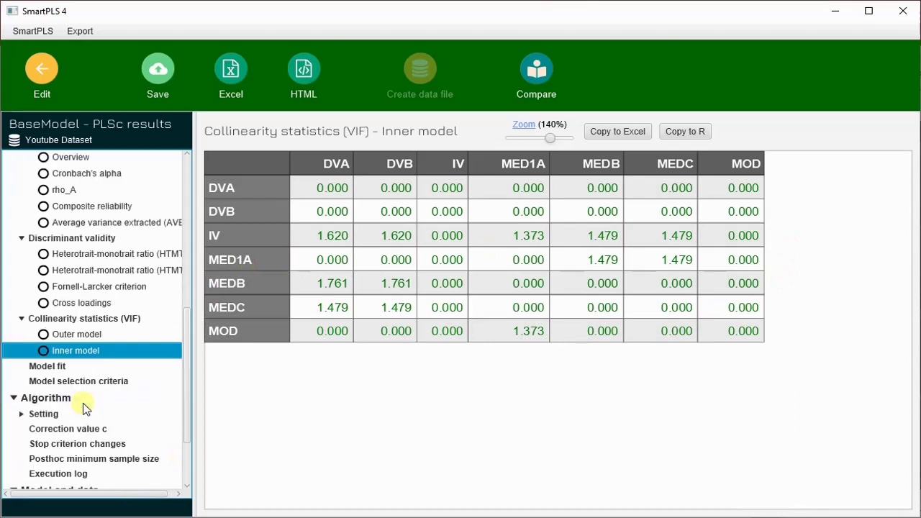
Step: Open Model fit and tick the Saturated and Estimated model columns and the estimated NFI 0.868
left_click(54, 367)
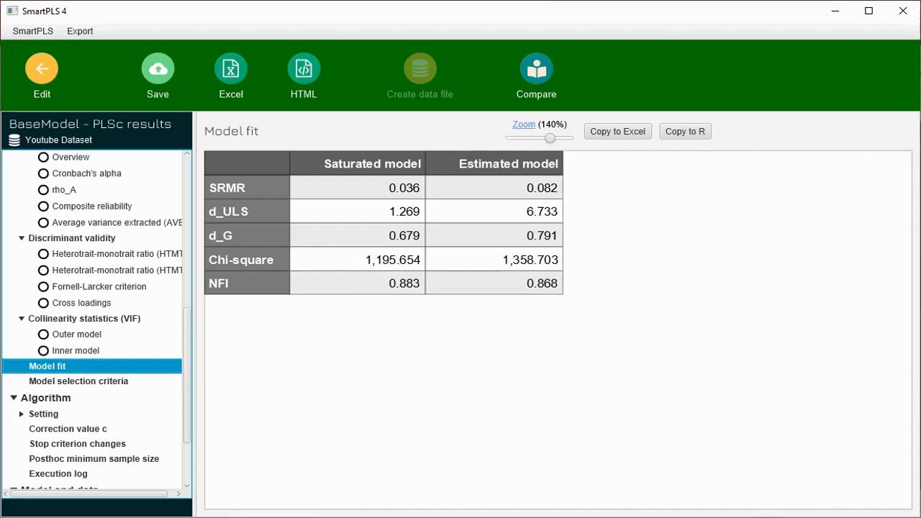
key("alt+Tab")
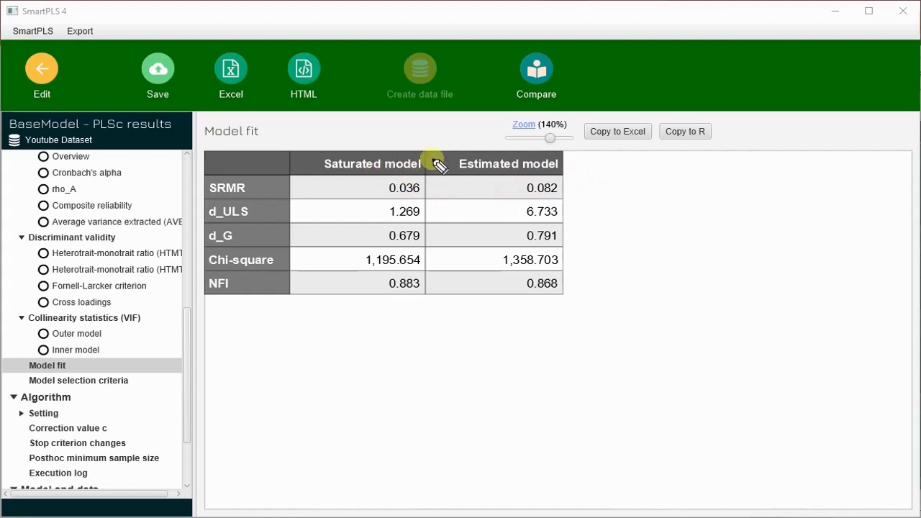
left_click_drag(419, 149, 442, 135)
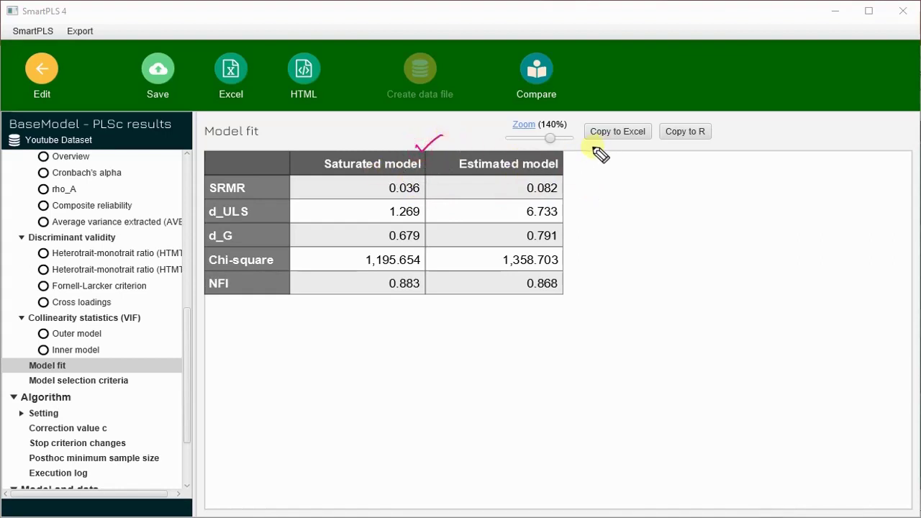
left_click_drag(565, 163, 586, 157)
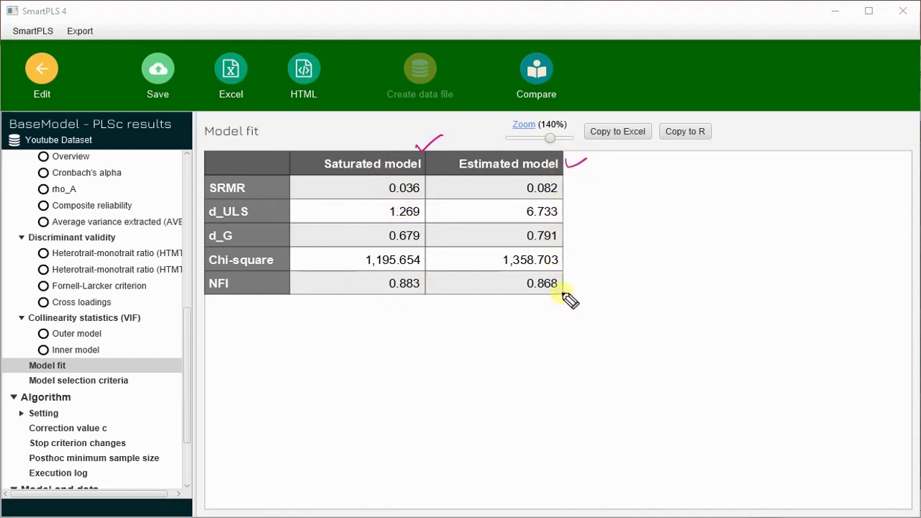
left_click_drag(567, 292, 586, 290)
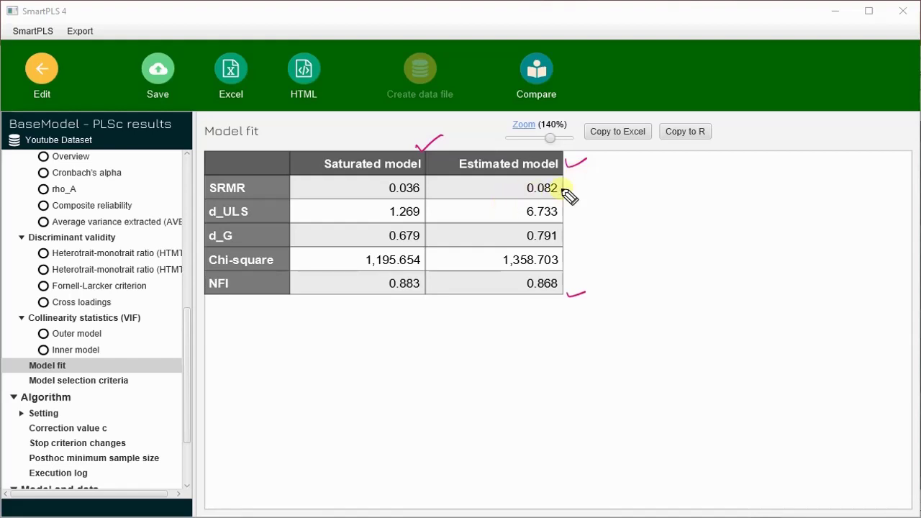
Step: Annotate SRMR 0.082 against the below-0.08 cutoff and NFI against at least 0.90, then clear the ink
mouse_move(592, 174)
left_mouse_down()
mouse_move(592, 187)
mouse_move(608, 180)
mouse_move(602, 194)
mouse_move(620, 197)
mouse_move(624, 184)
left_mouse_up()
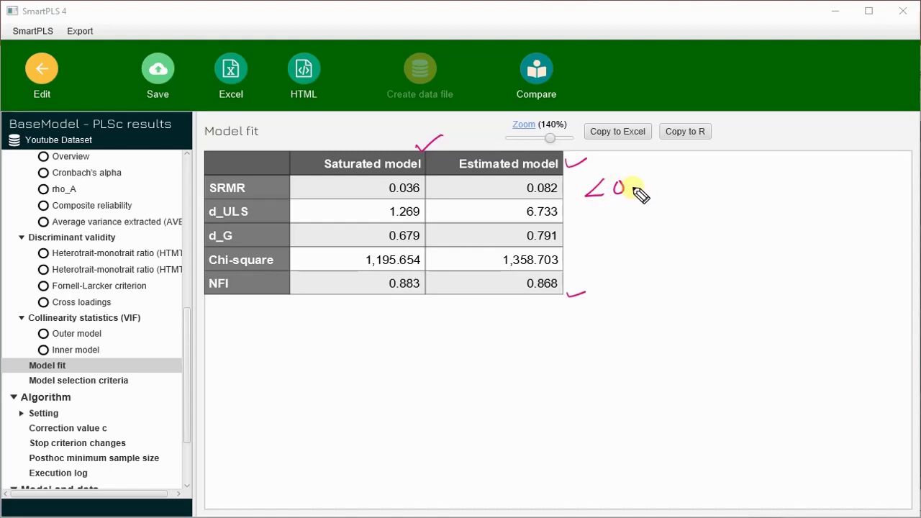
mouse_move(636, 191)
left_mouse_down()
mouse_move(672, 181)
mouse_move(646, 180)
mouse_move(669, 185)
mouse_move(666, 174)
left_mouse_up()
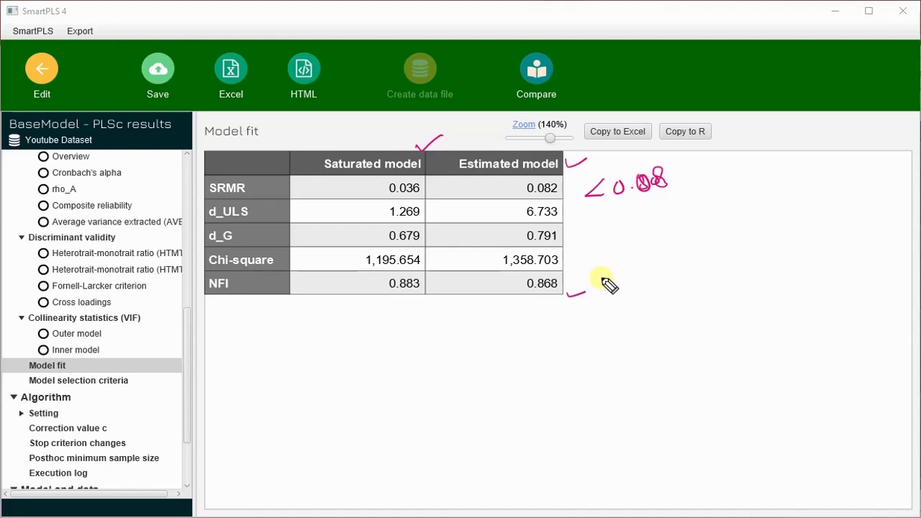
mouse_move(603, 279)
left_mouse_down()
mouse_move(656, 264)
mouse_move(680, 258)
left_mouse_up()
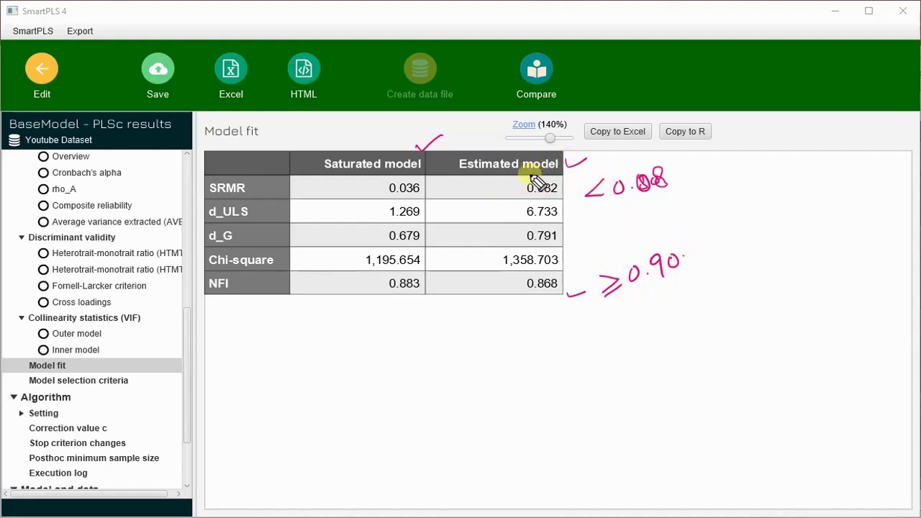
mouse_move(538, 172)
left_mouse_down()
mouse_move(505, 207)
mouse_move(560, 203)
mouse_move(540, 177)
left_mouse_up()
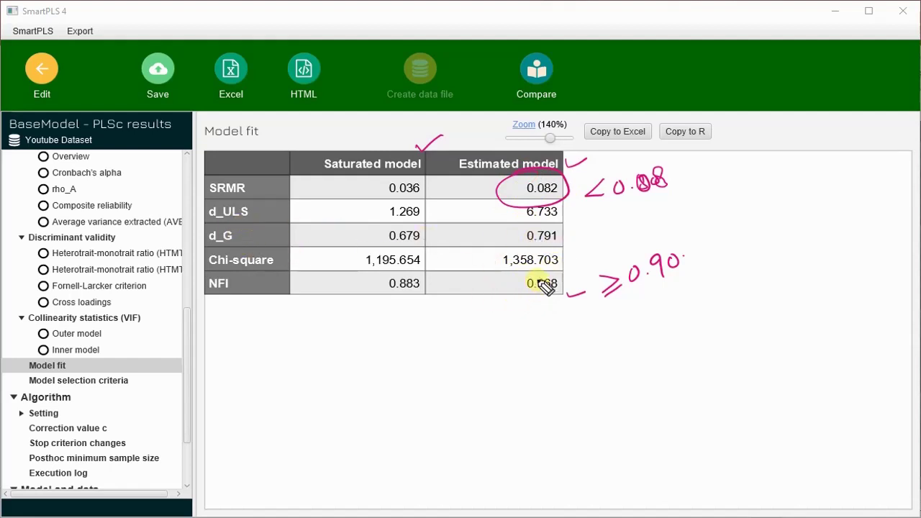
mouse_move(529, 267)
left_mouse_down()
mouse_move(506, 302)
mouse_move(557, 300)
mouse_move(563, 269)
mouse_move(524, 274)
mouse_move(532, 296)
left_mouse_up()
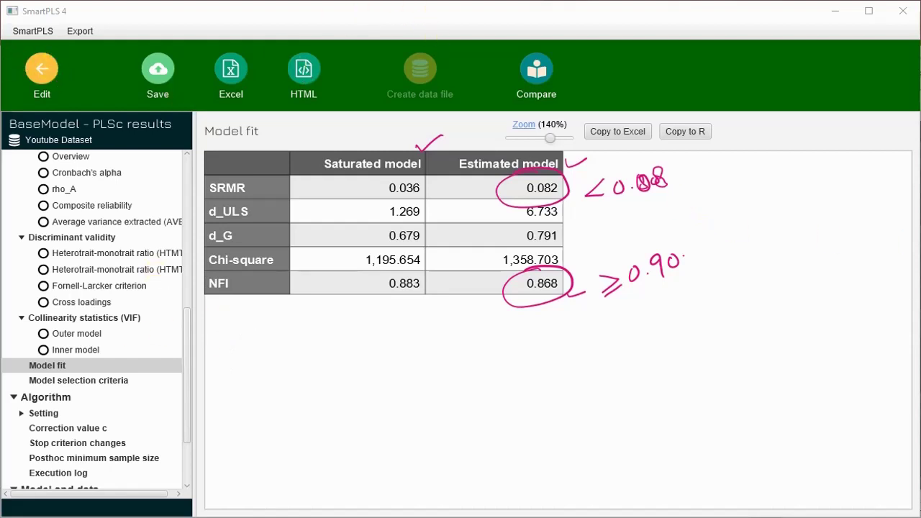
key("Escape")
Step: Display the BIC table for each endogenous construct, from MEDB's -218.095 to MEDC's -107.962
left_click(105, 382)
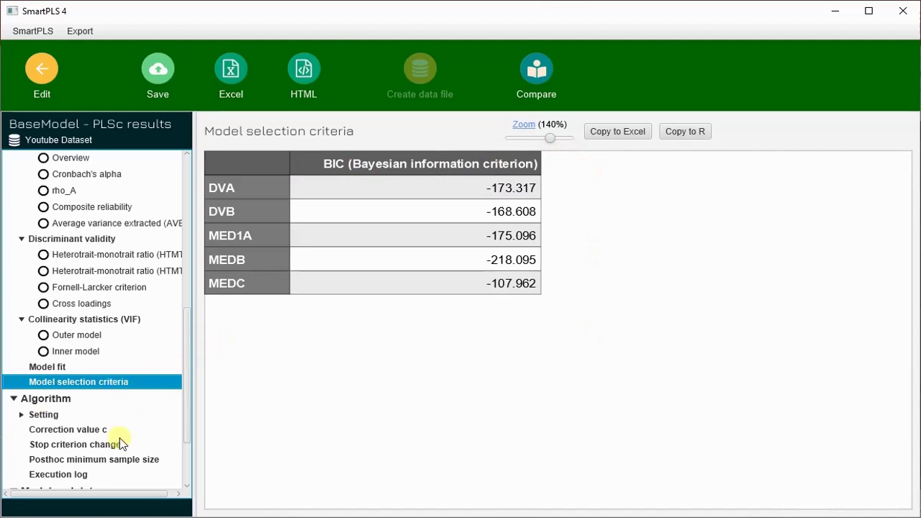
scroll(119, 432, "down", 3)
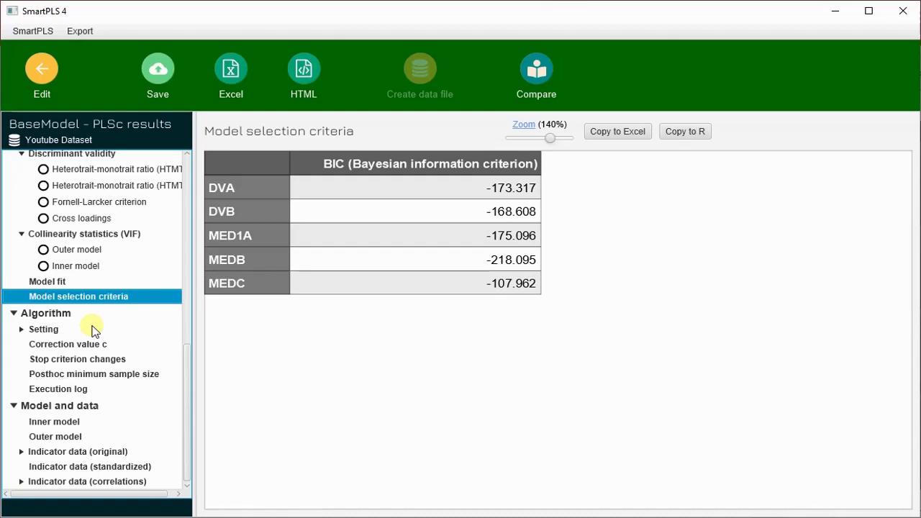
Step: Review the correction values c, stop criterion changes, posthoc minimum sample size, execution log and inner/outer model reports
left_click(60, 351)
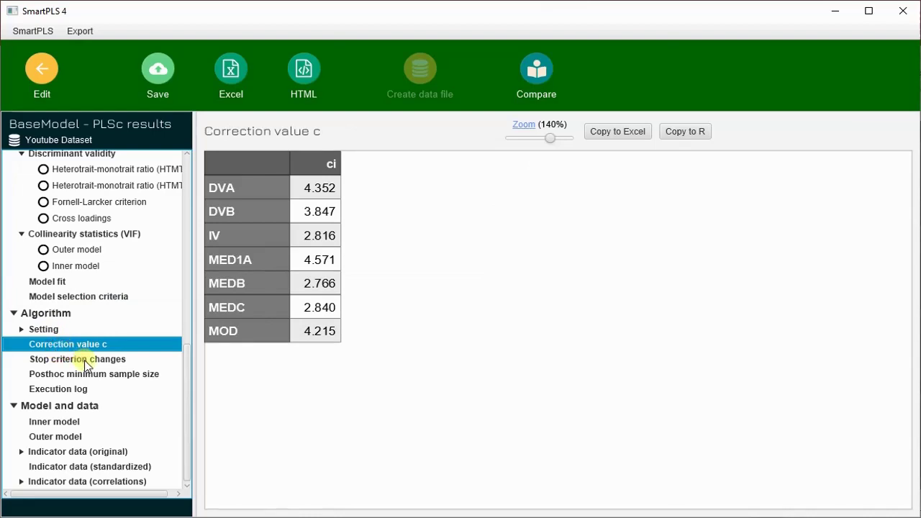
left_click(85, 367)
left_click(92, 376)
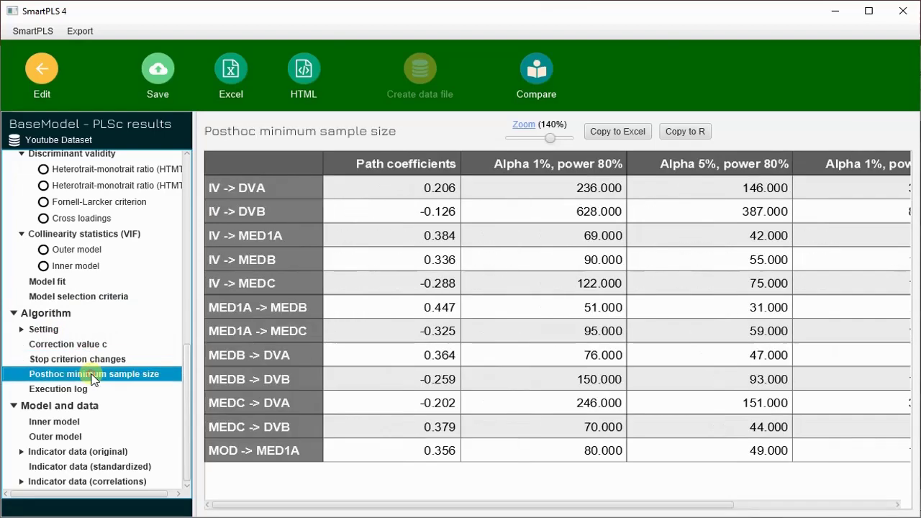
left_click(69, 390)
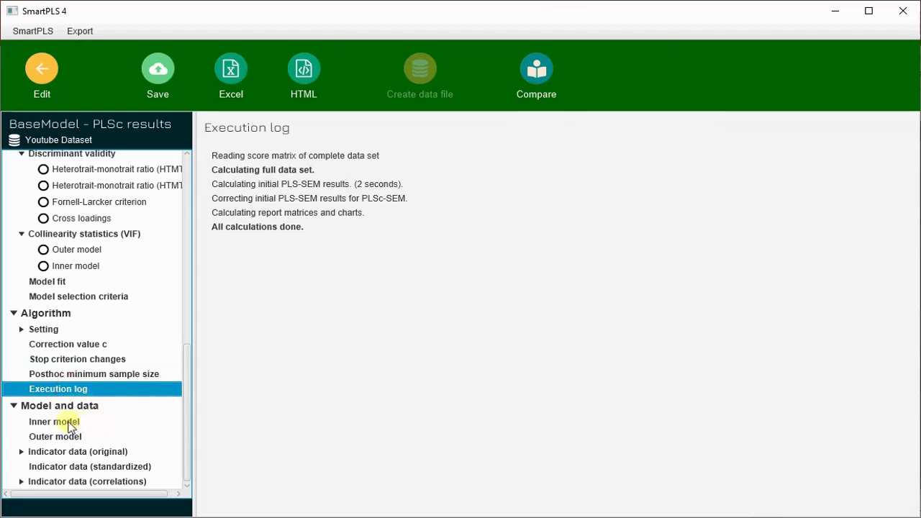
left_click(71, 424)
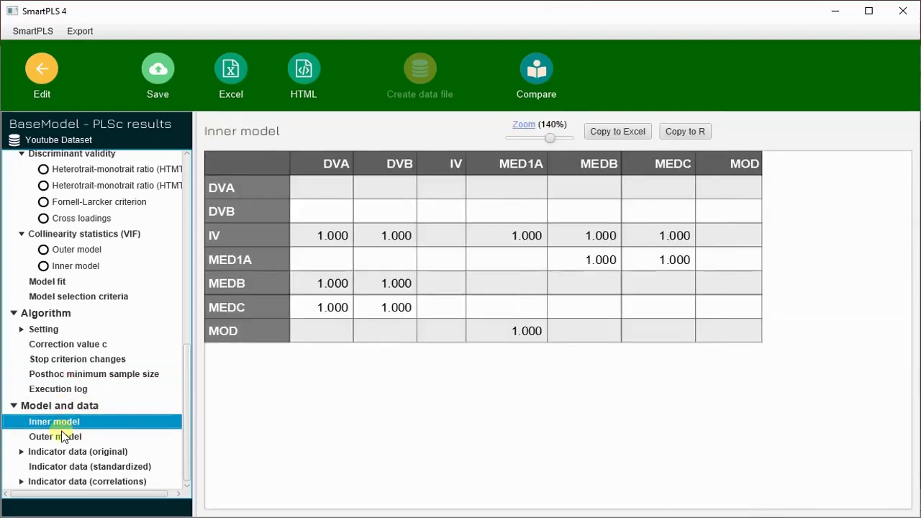
left_click(76, 440)
Step: Inspect the original indicator data matrix and MV descriptives, noting DVA6's observed minimum
double_click(90, 453)
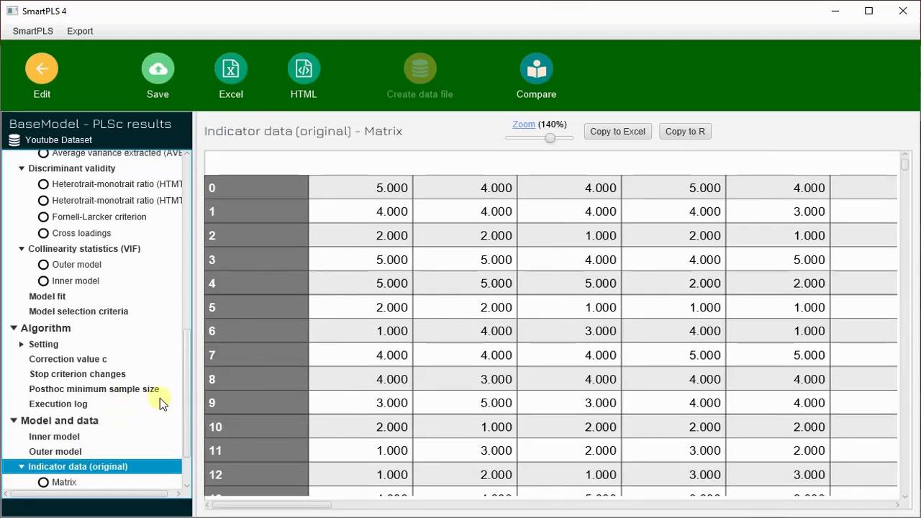
scroll(72, 461, "down", 1)
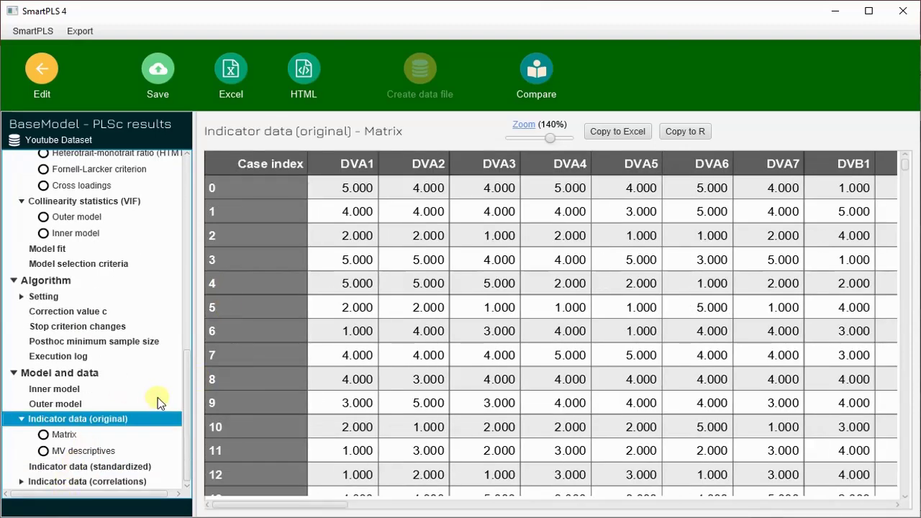
left_click(62, 436)
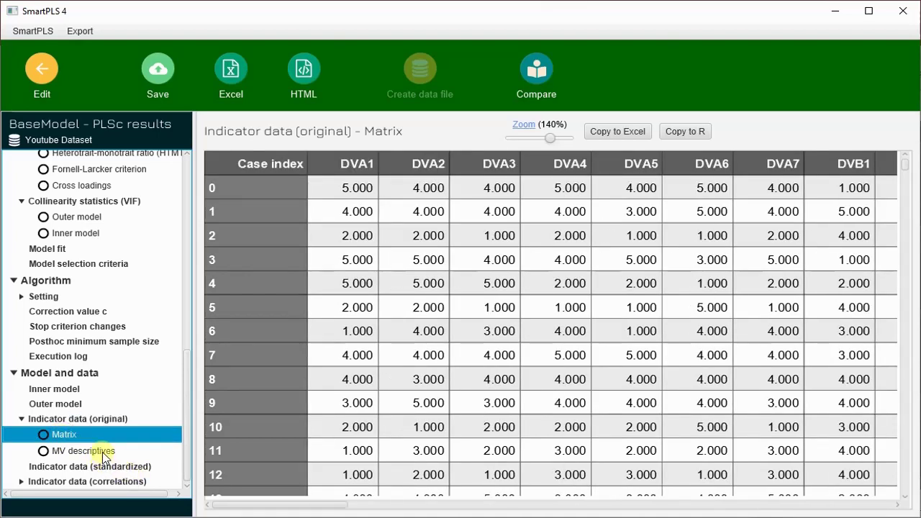
left_click(103, 453)
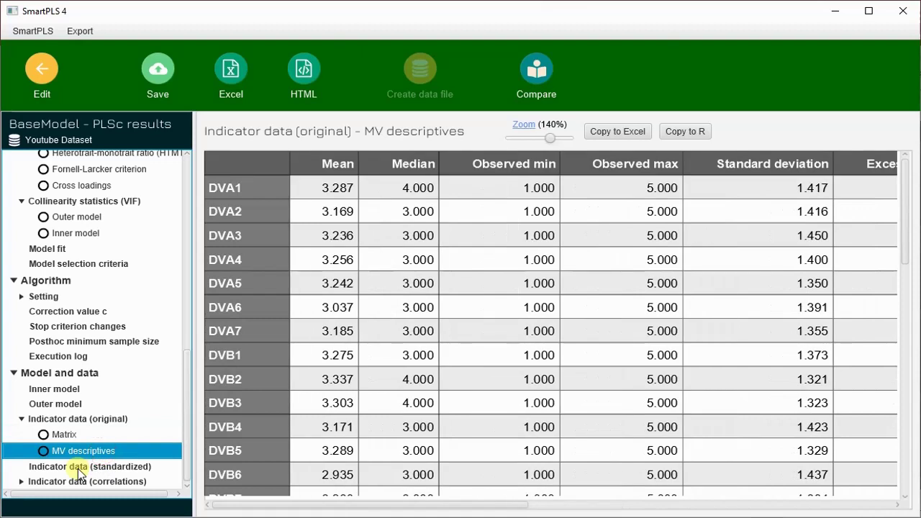
left_click(556, 308)
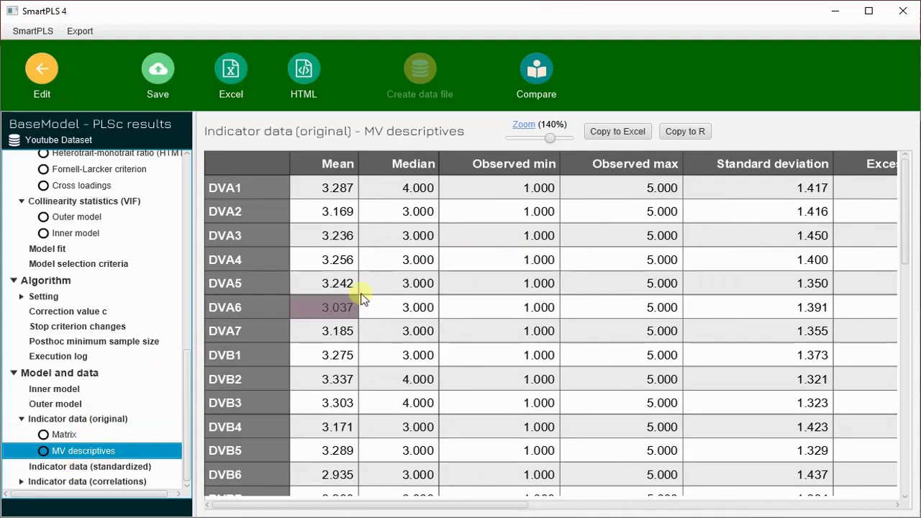
left_click(63, 434)
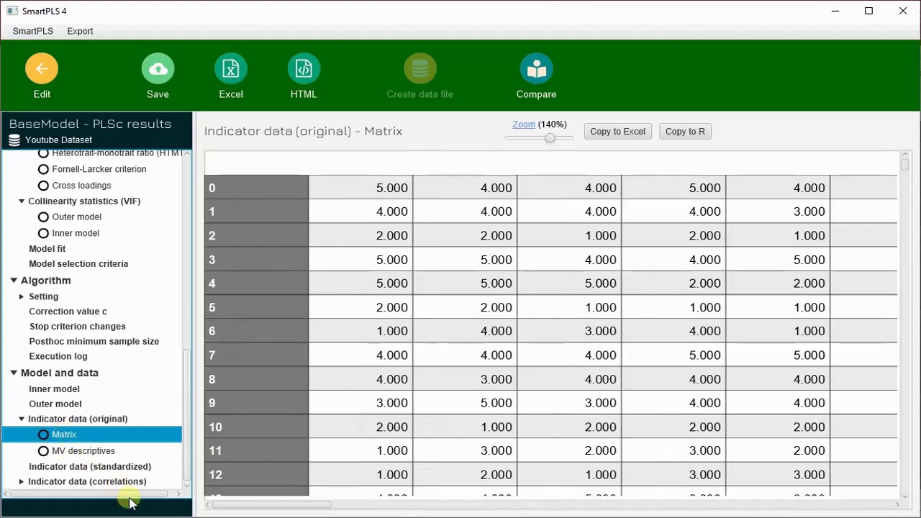
left_click(144, 468)
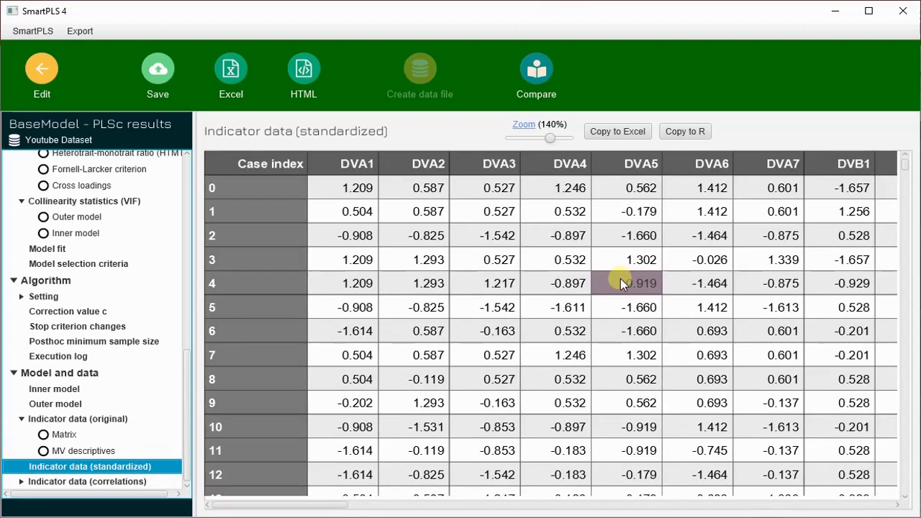
scroll(582, 292, "down", 4)
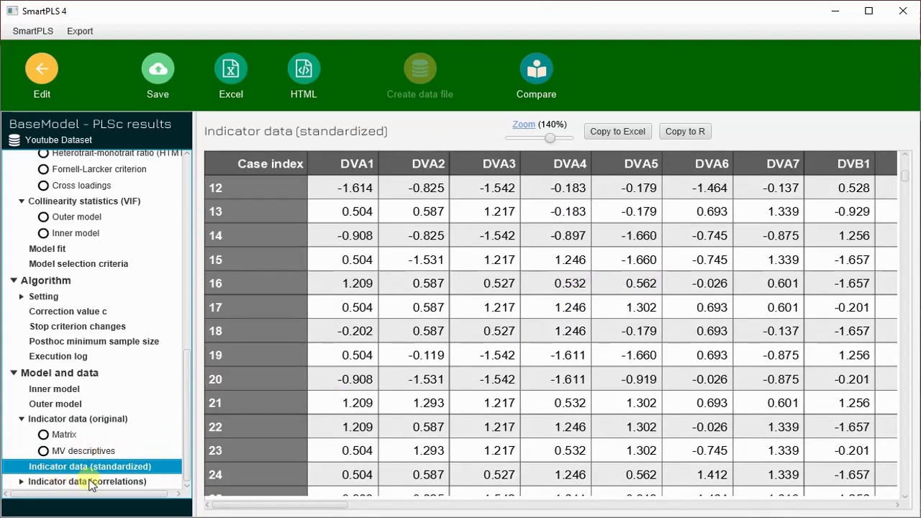
left_click(92, 481)
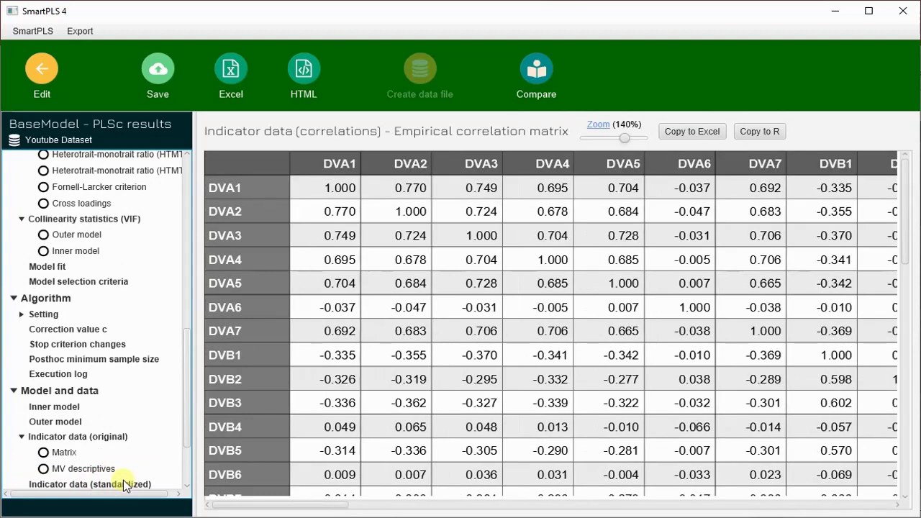
scroll(108, 420, "down", 2)
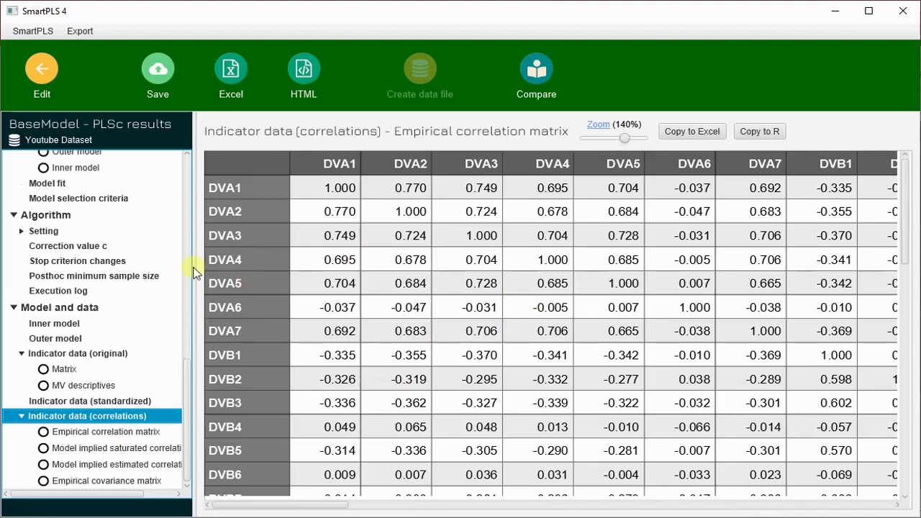
scroll(36, 328, "up", 10)
scroll(56, 333, "down", 5)
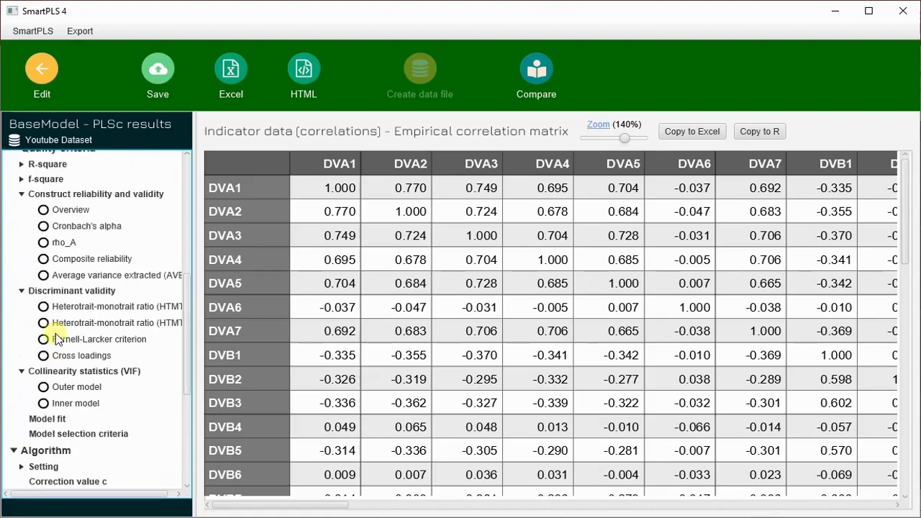
scroll(56, 334, "up", 3)
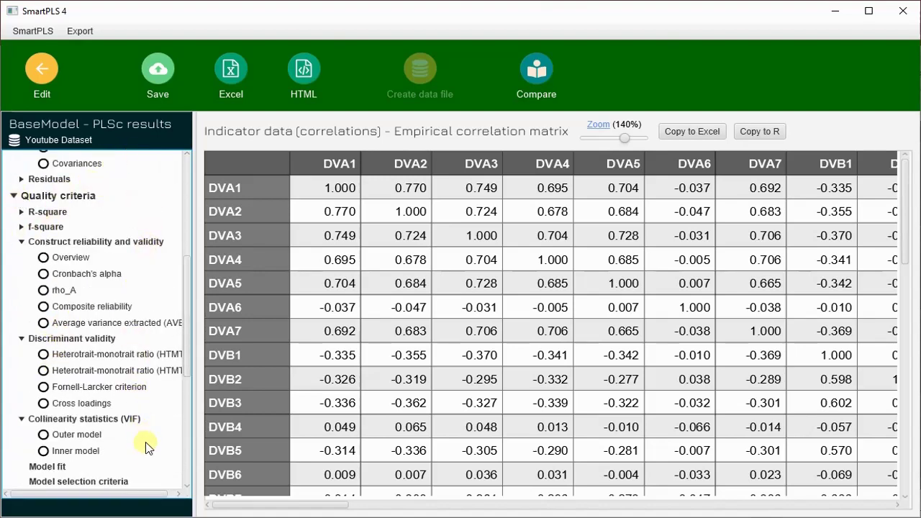
scroll(109, 276, "up", 12)
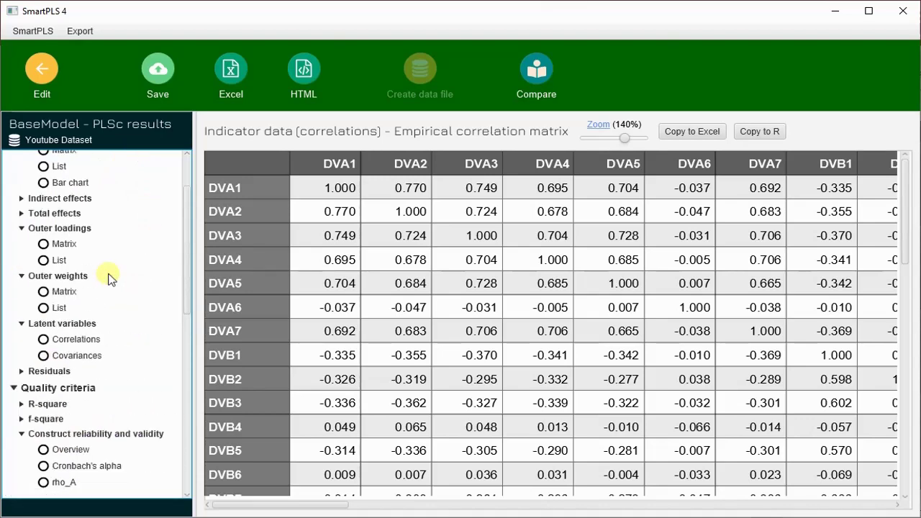
scroll(52, 266, "up", 5)
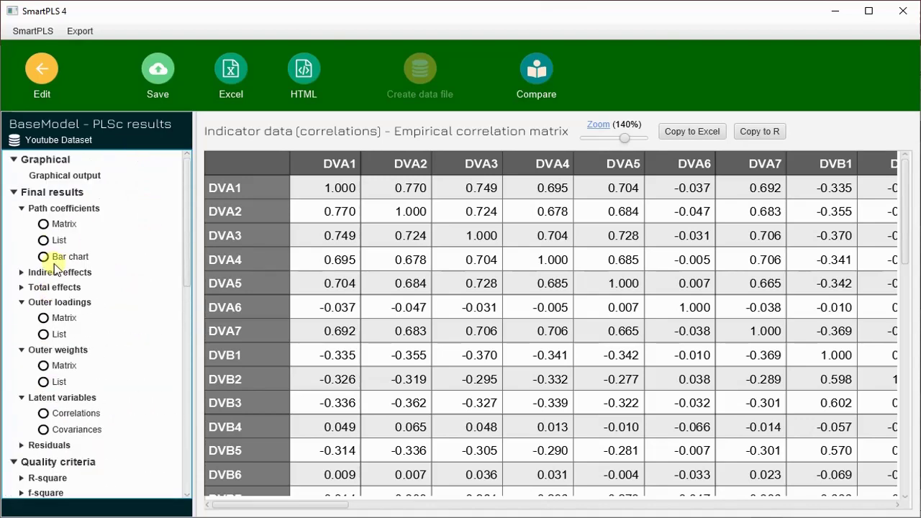
Step: List the PLSc outer loadings and scan for near-zero ones like DVA6, DVB4, MEDC2 and MOD3
left_click(60, 334)
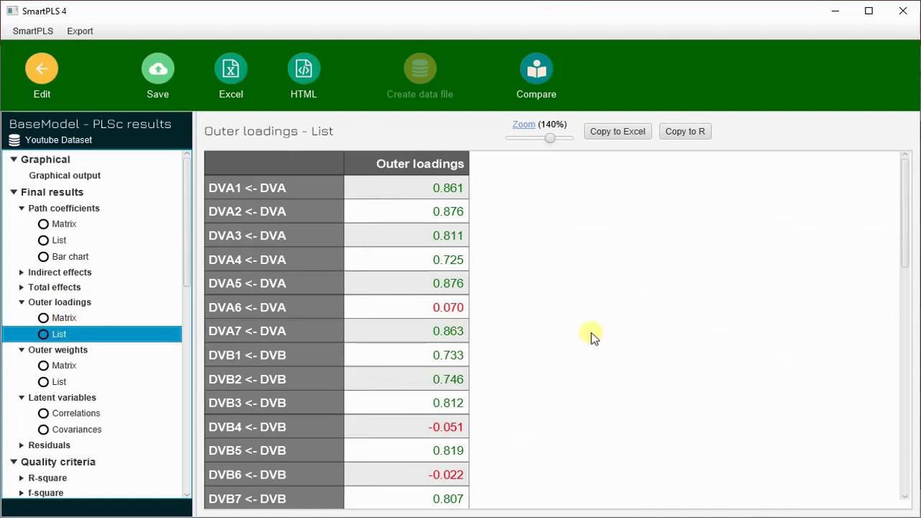
scroll(568, 307, "down", 3)
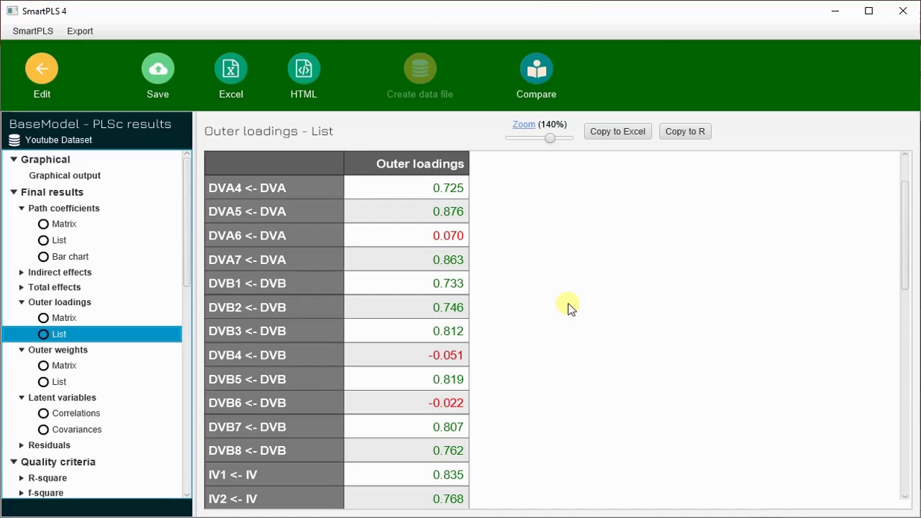
scroll(565, 309, "down", 9)
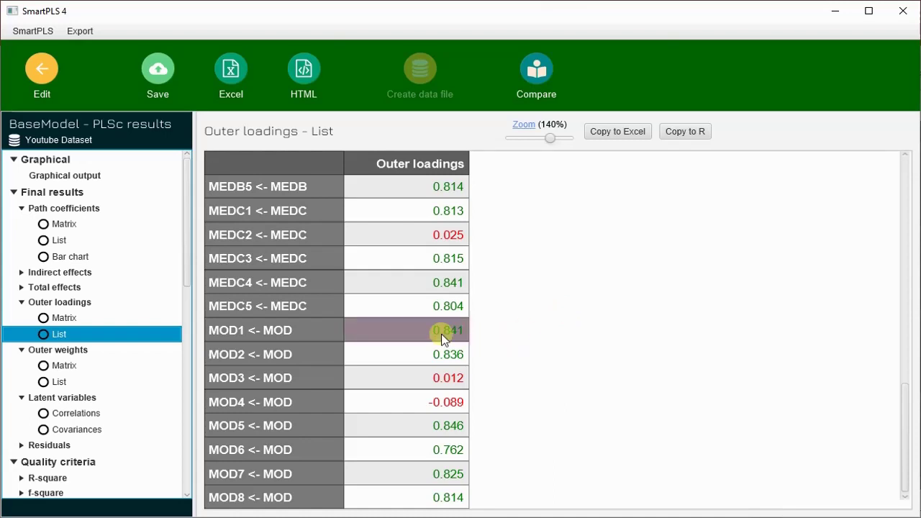
scroll(438, 333, "up", 10)
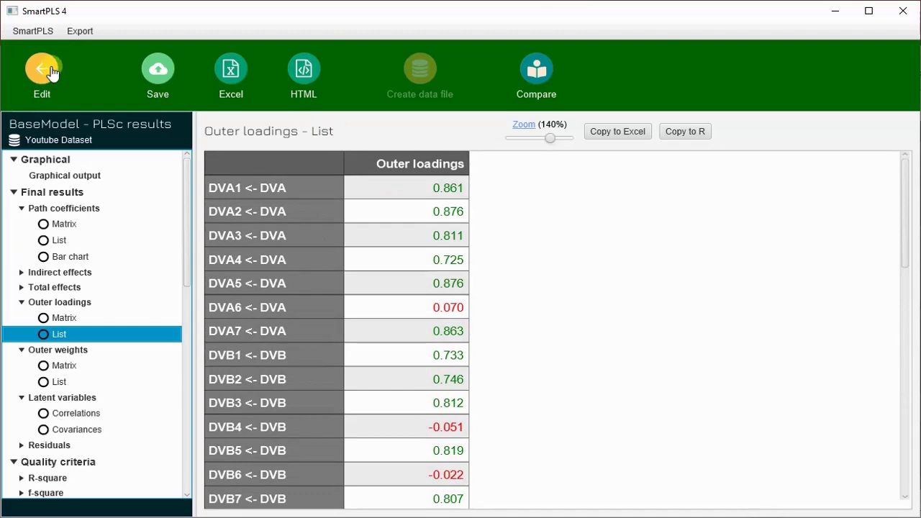
Step: Back in the model editor, zoom and pan to the DVA construct and select DVA6's 0.070 loading
left_click(43, 72)
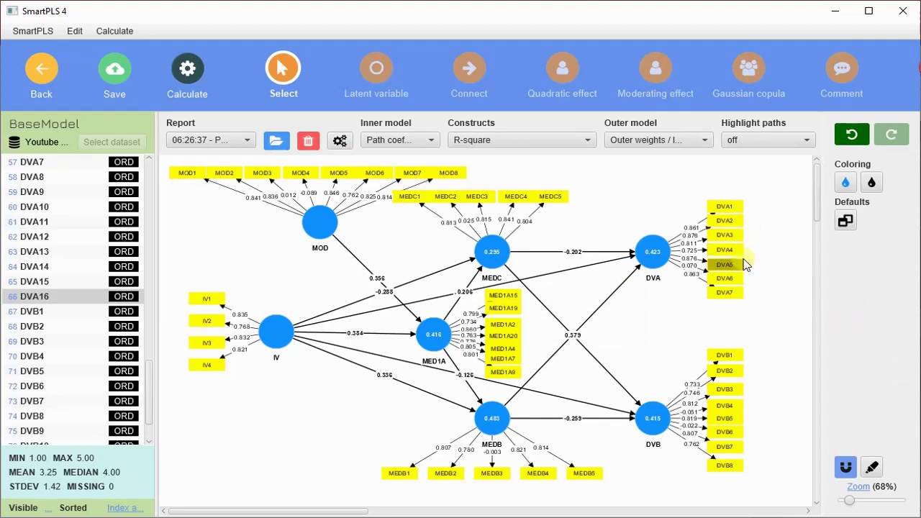
left_click(897, 503)
left_click_drag(897, 505, 856, 505)
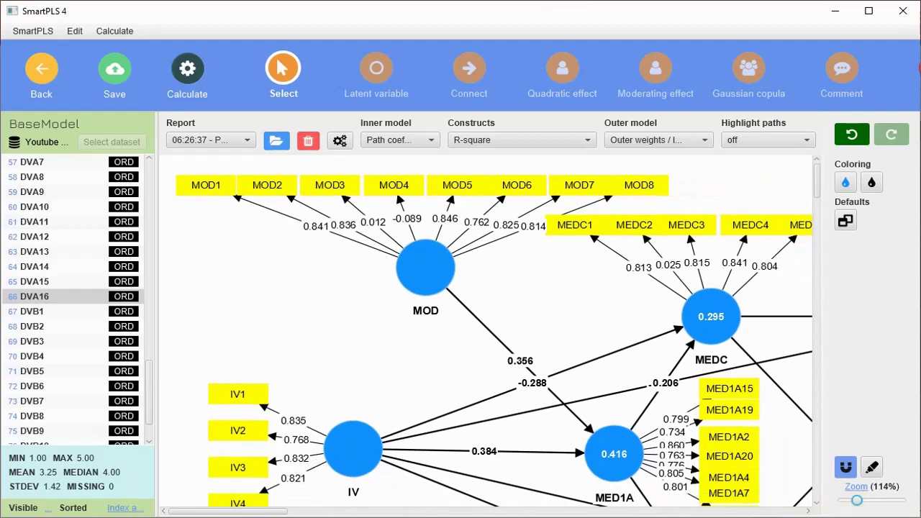
left_click_drag(275, 513, 386, 505)
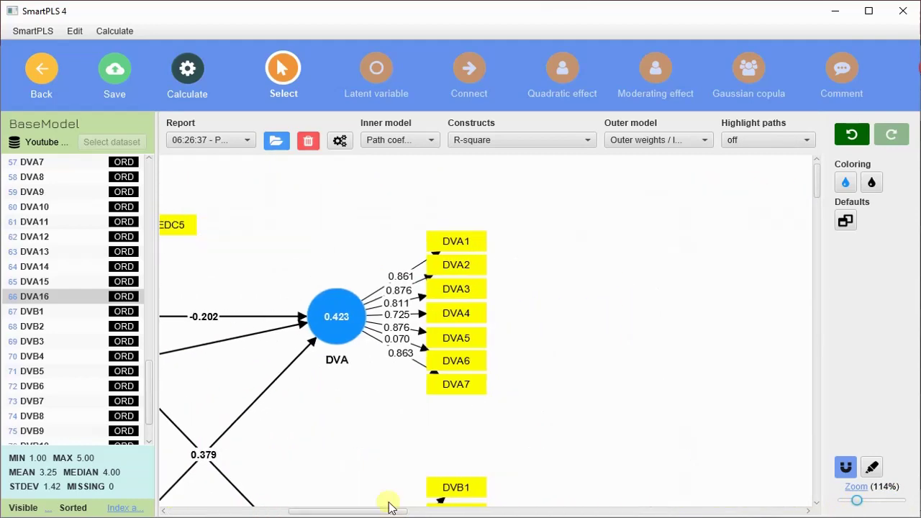
left_click(393, 342)
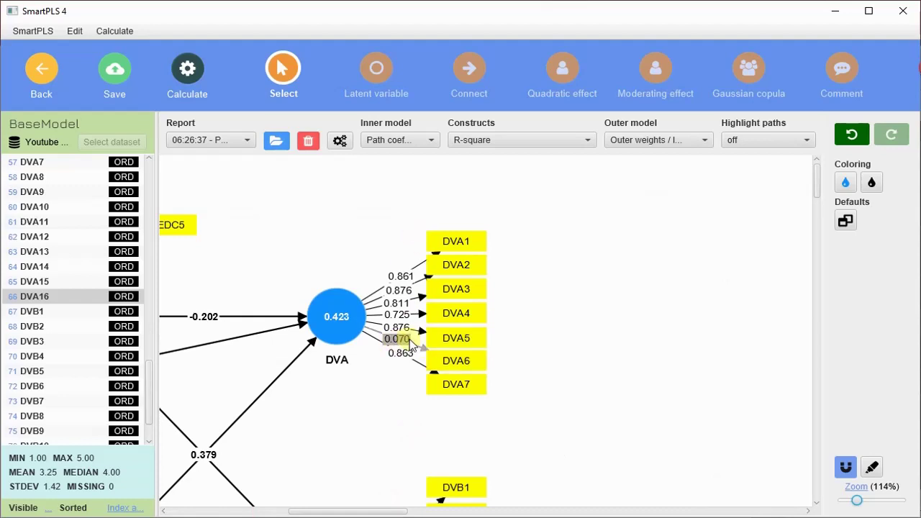
Step: Delete the weak DVA6, DVB4 and DVB6 indicators from the model
left_click(449, 366)
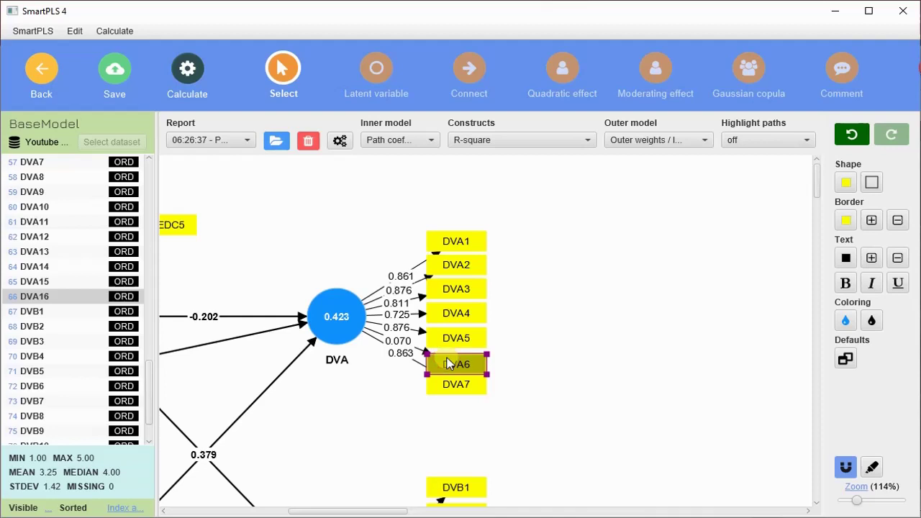
key("Delete")
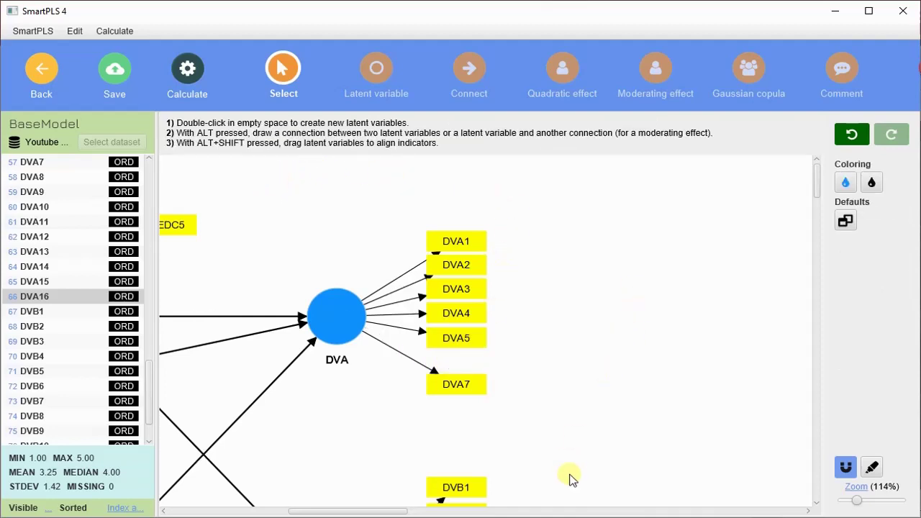
left_click_drag(365, 512, 356, 513)
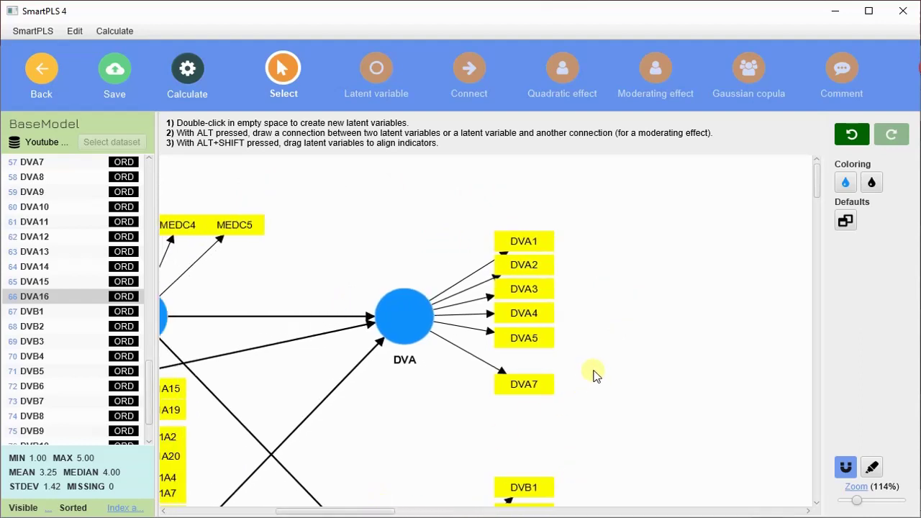
scroll(594, 372, "down", 4)
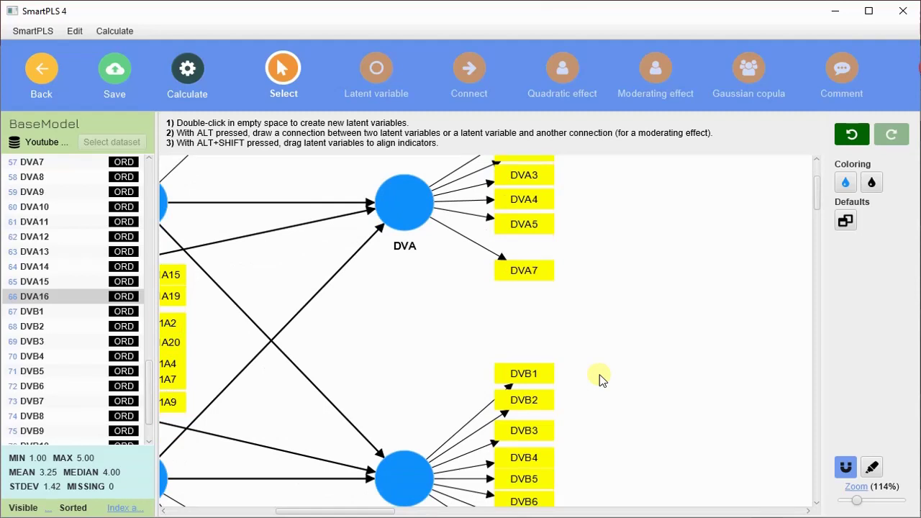
scroll(597, 370, "down", 4)
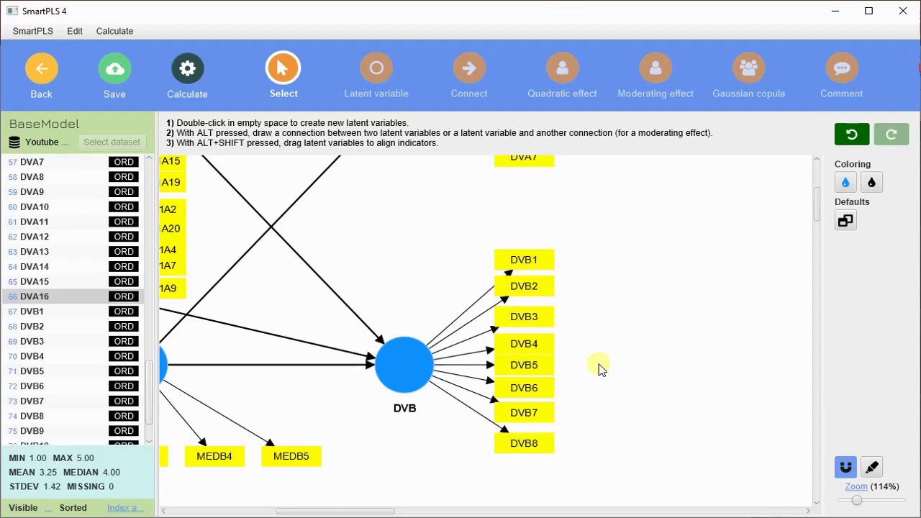
scroll(601, 369, "down", 1)
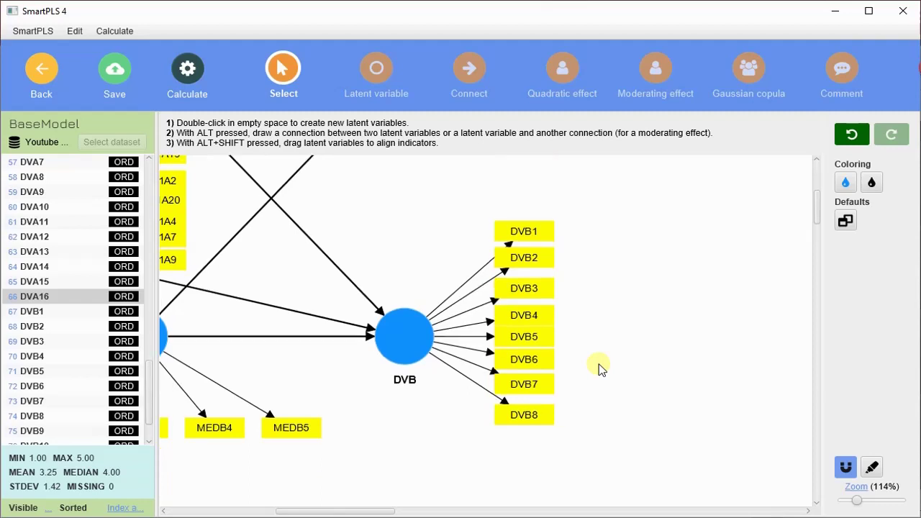
left_click(535, 317)
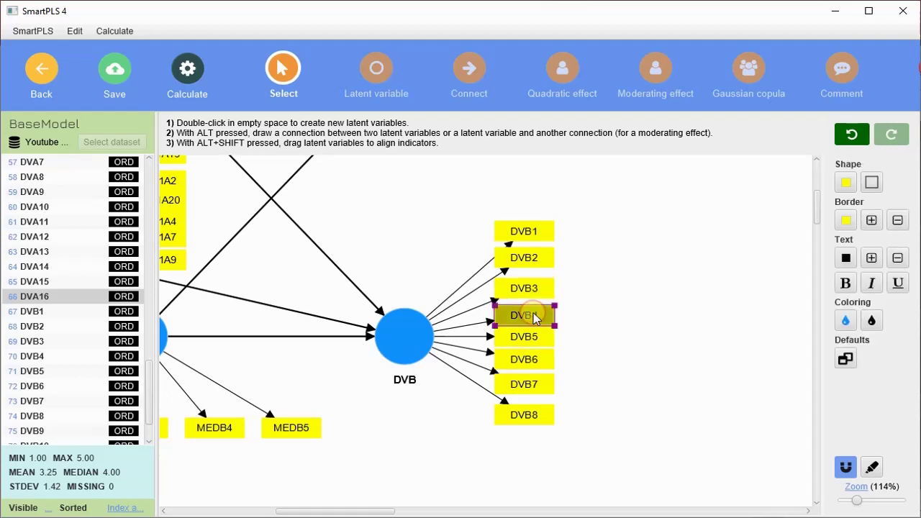
key("Delete")
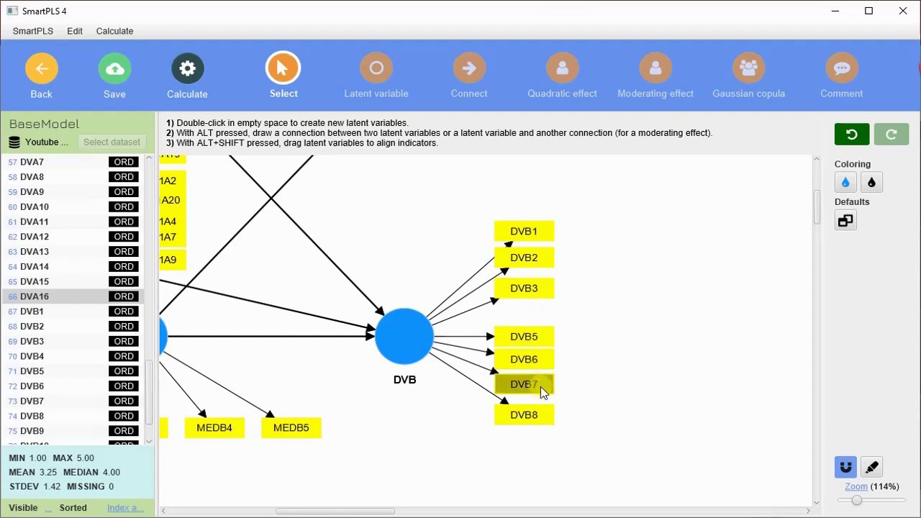
left_click(538, 361)
key("Delete")
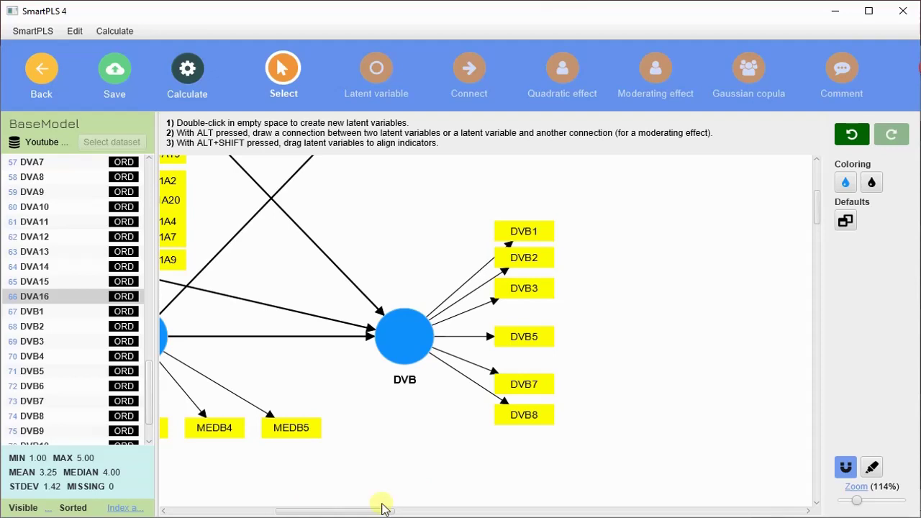
Step: Delete the weak MEDC2, MOD3 and MOD4 indicators and slide MOD2 right beside MOD5
left_click_drag(380, 509, 284, 515)
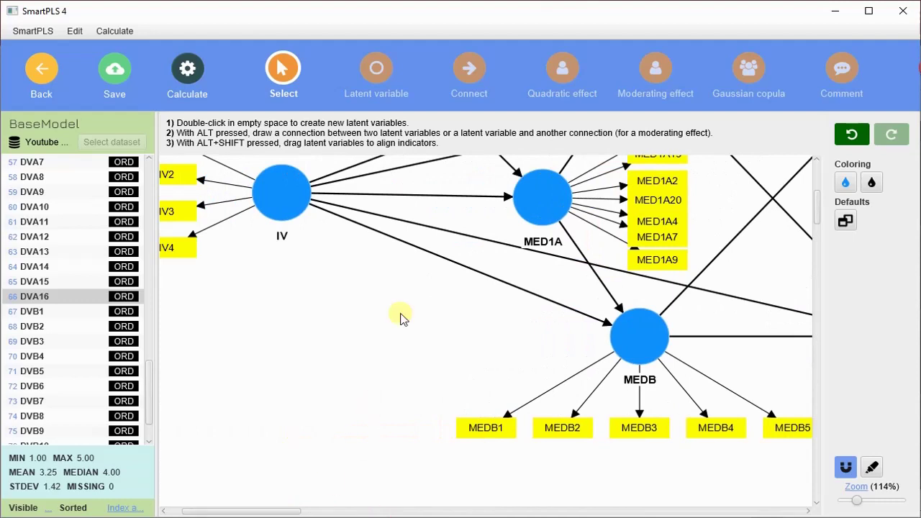
left_click_drag(211, 510, 247, 510)
scroll(540, 308, "up", 8)
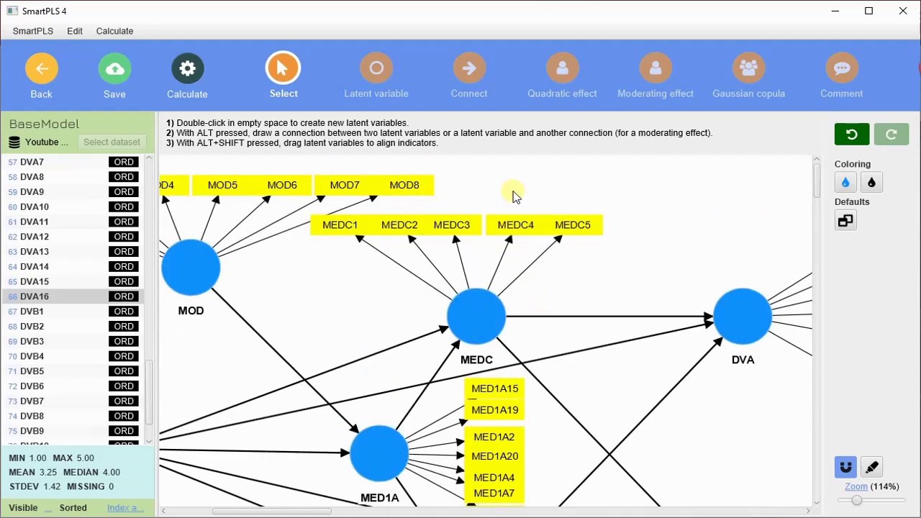
left_click(396, 232)
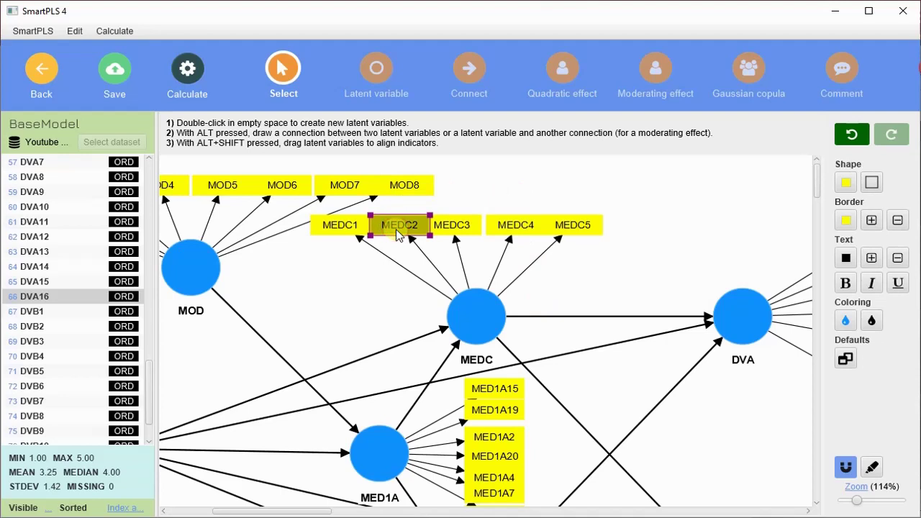
key("Delete")
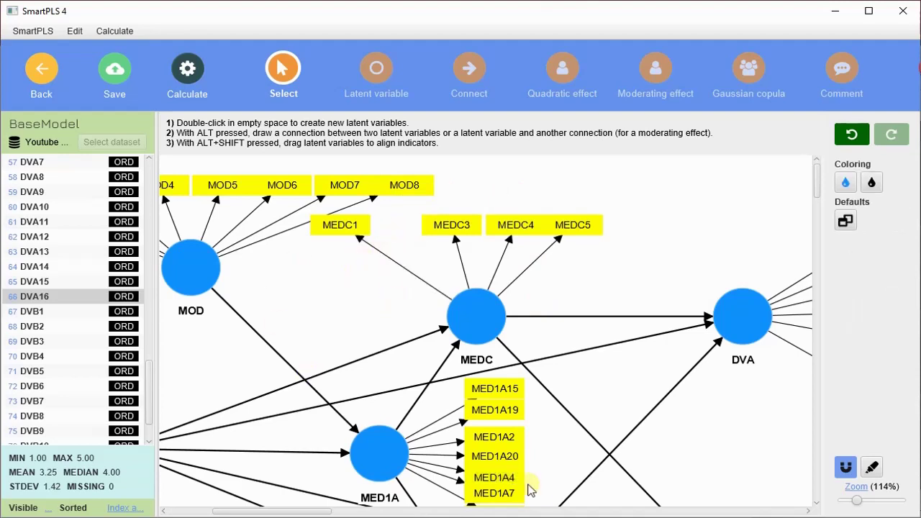
left_click_drag(317, 511, 269, 513)
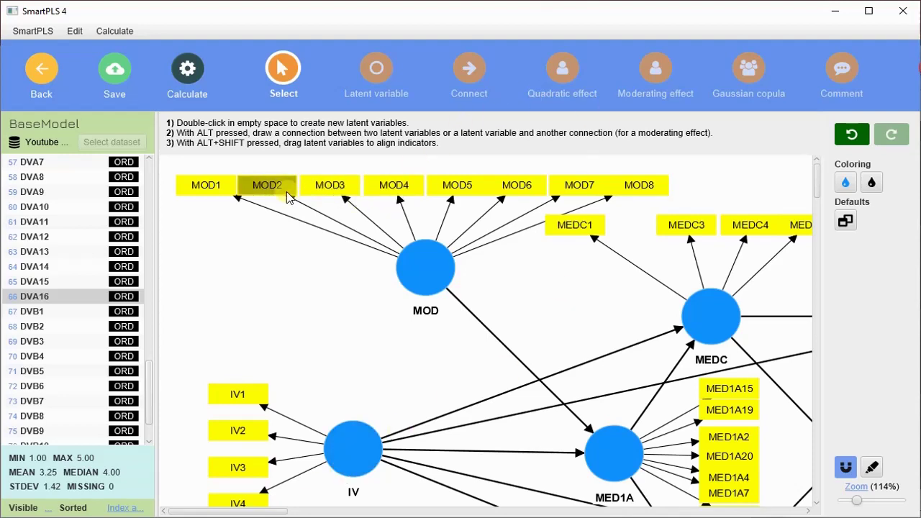
left_click(342, 184)
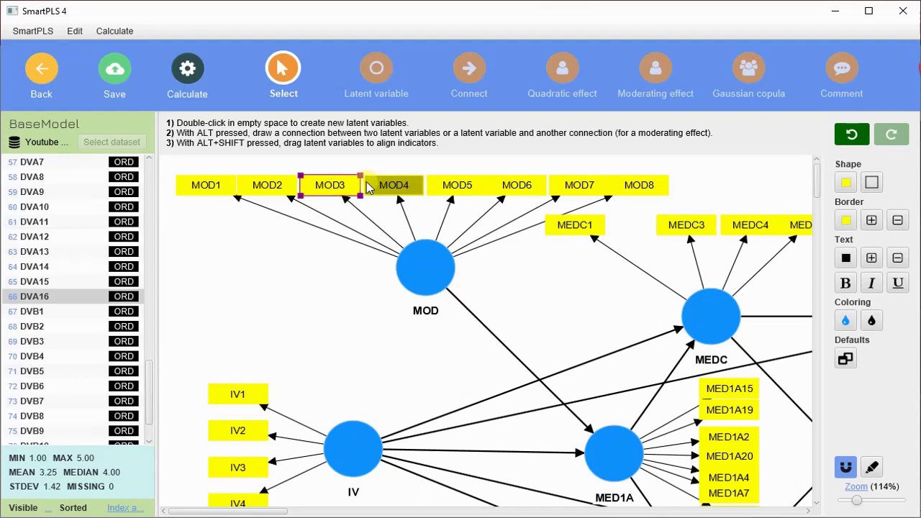
key("Delete")
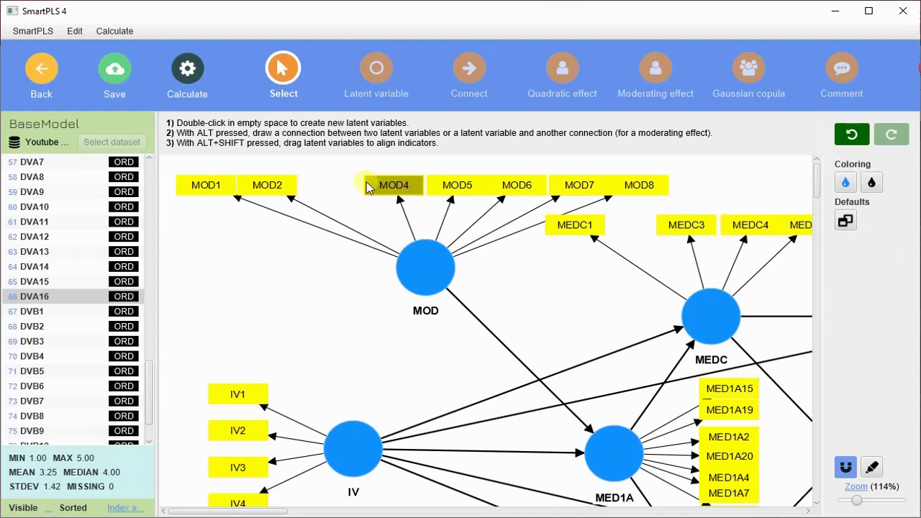
left_click(369, 186)
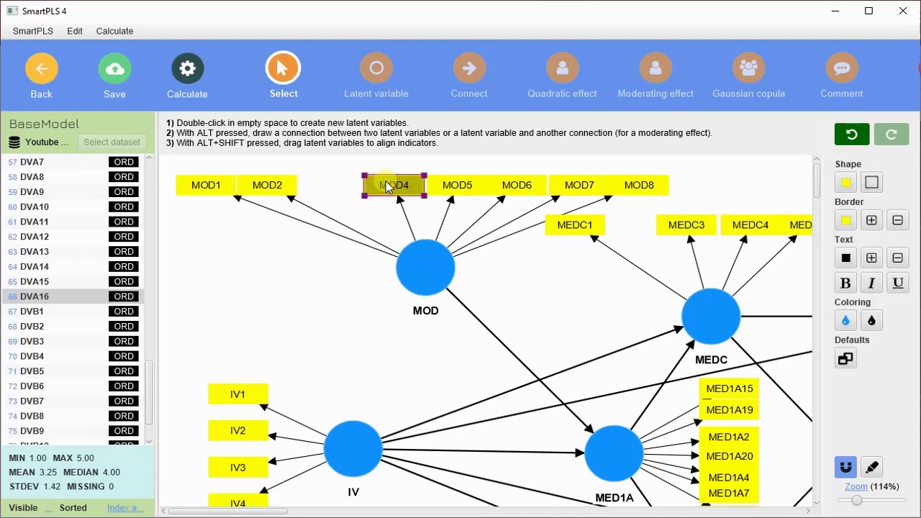
key("Delete")
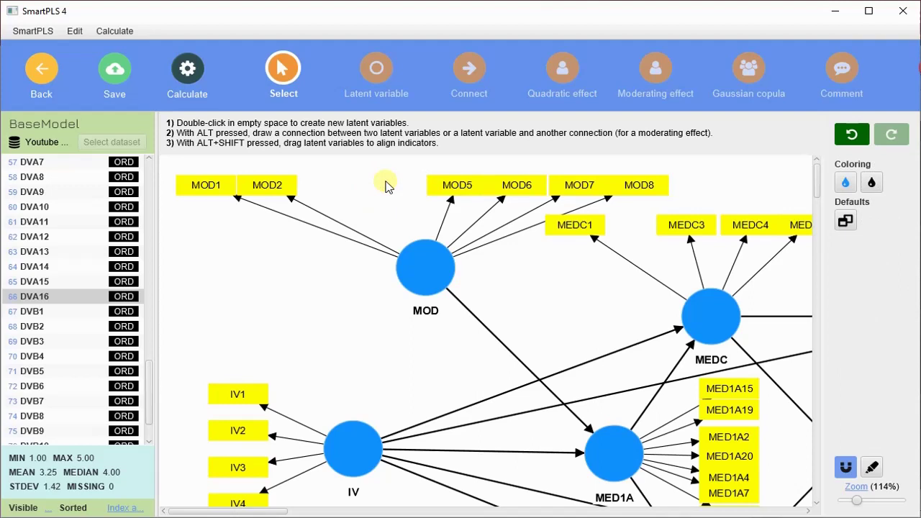
left_click(286, 191)
left_click_drag(286, 190, 406, 189)
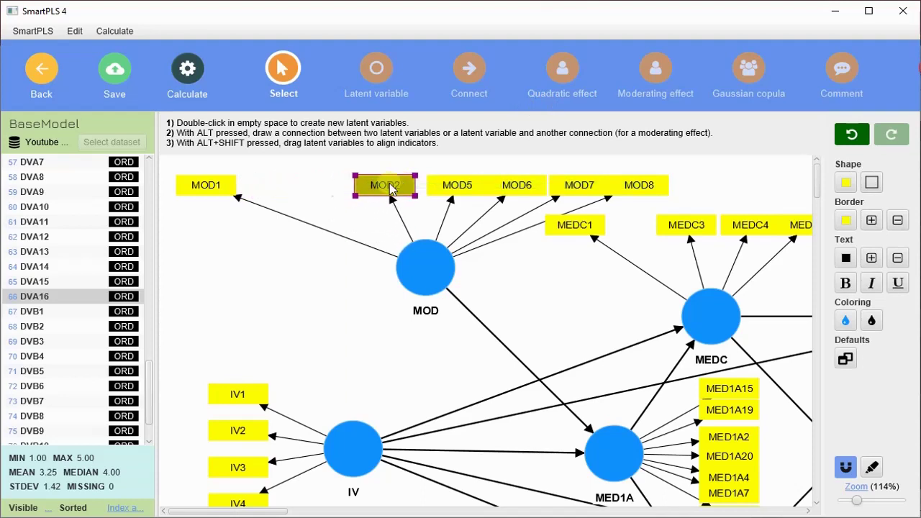
Step: Place MOD1 next to MOD2, then zoom out to about 78% and pan to show the whole model
left_click_drag(217, 187, 337, 189)
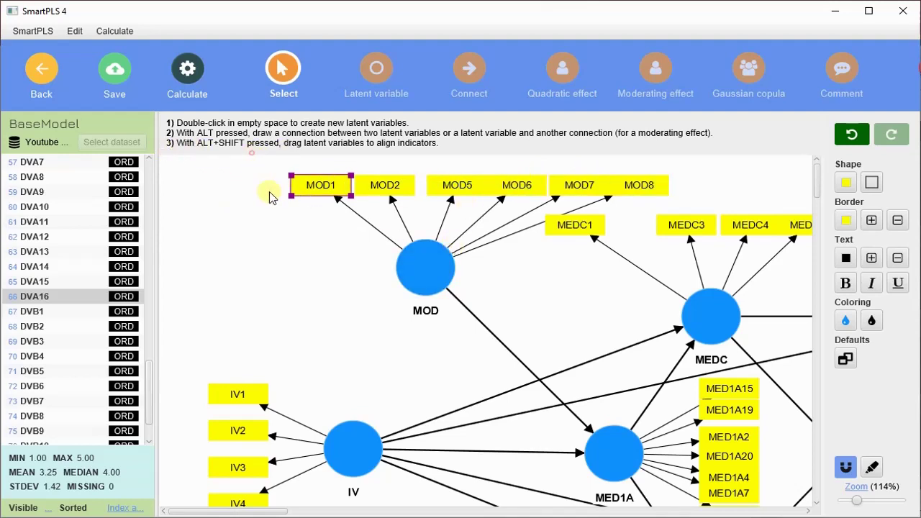
scroll(684, 189, "down", 3)
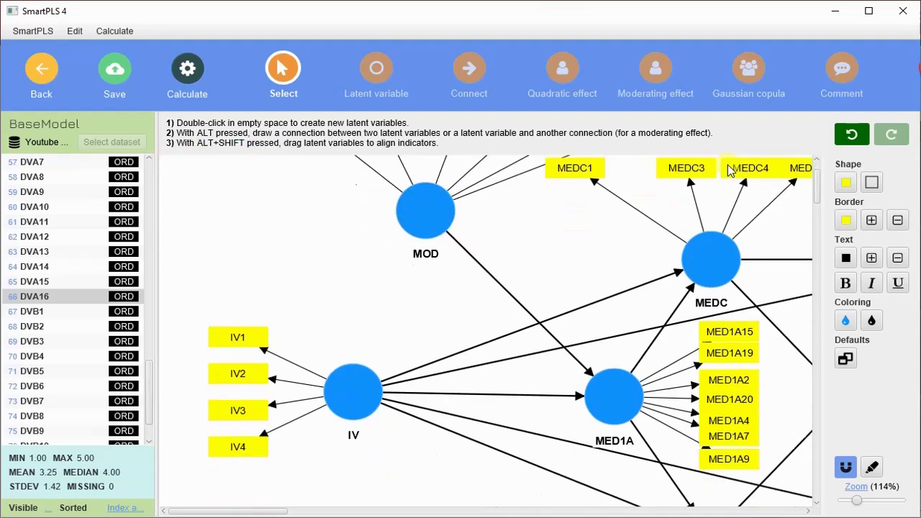
scroll(696, 266, "down", 2)
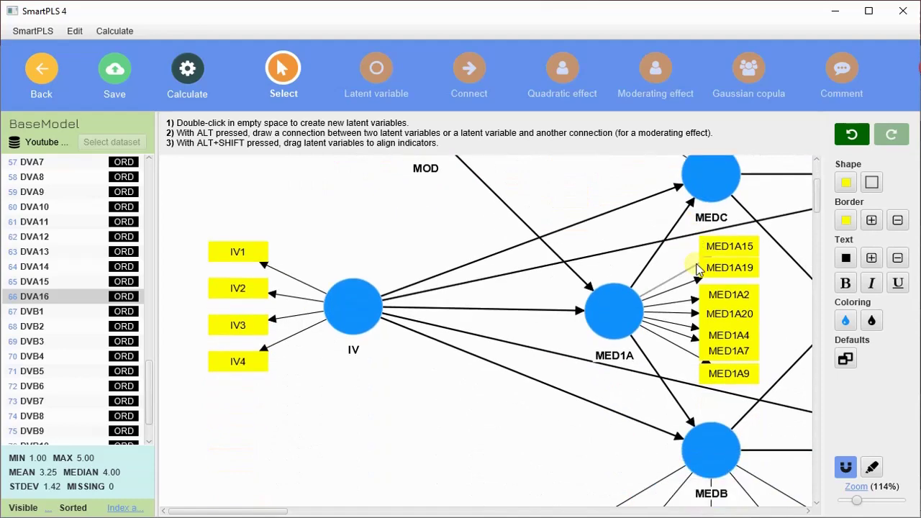
left_click_drag(859, 504, 852, 501)
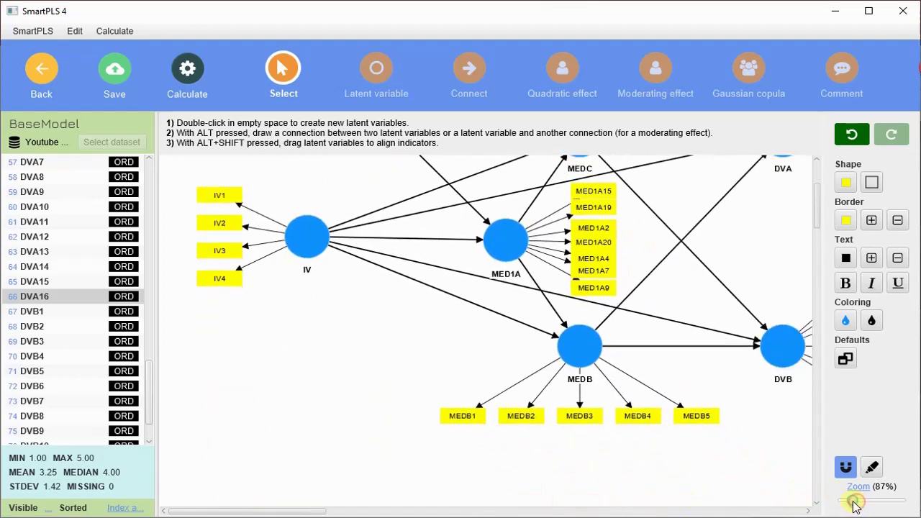
left_click(309, 510)
left_click_drag(334, 515, 297, 508)
scroll(372, 450, "up", 4)
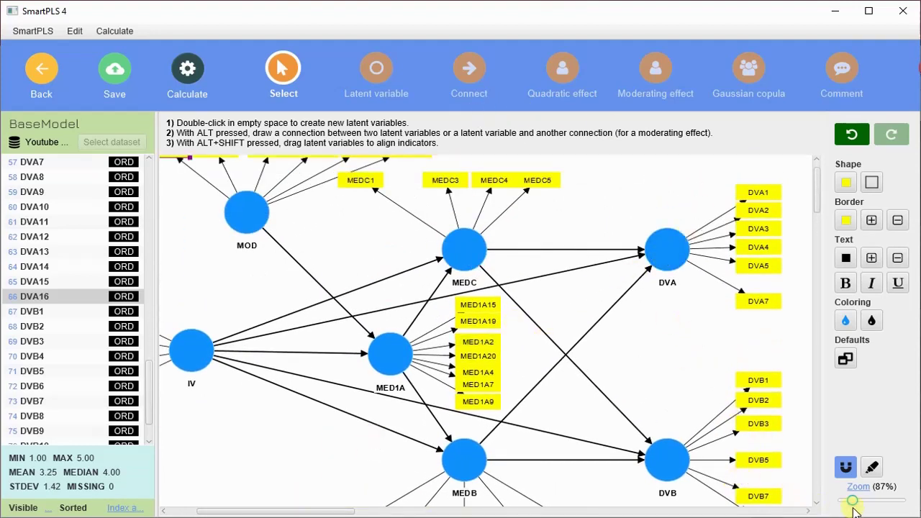
left_click_drag(852, 500, 851, 500)
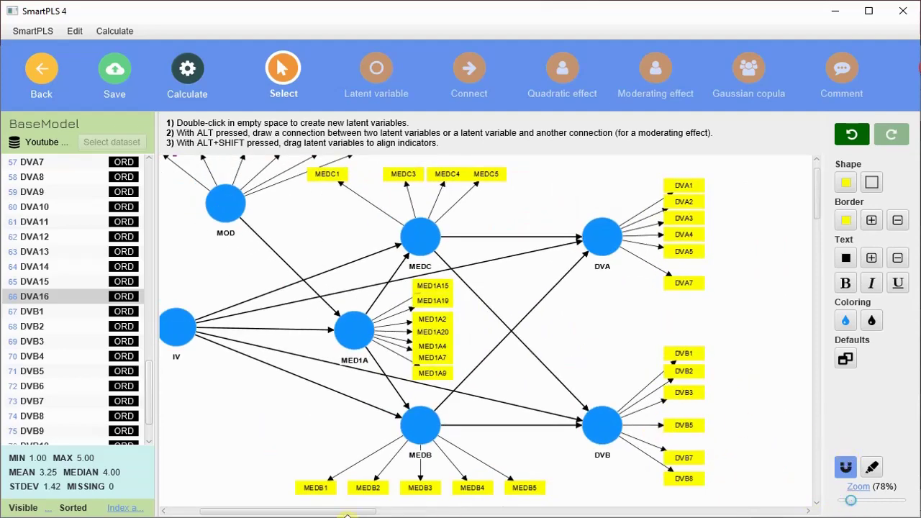
left_click_drag(329, 511, 292, 512)
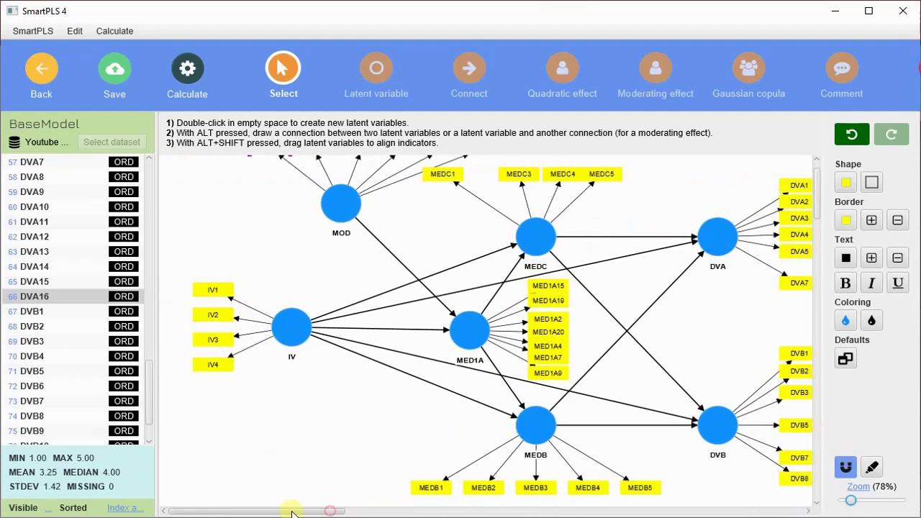
Step: Run the consistent PLS-SEM algorithm with default settings, giving R-square 0.421 for DVA and 0.416 for DVB
left_click(187, 69)
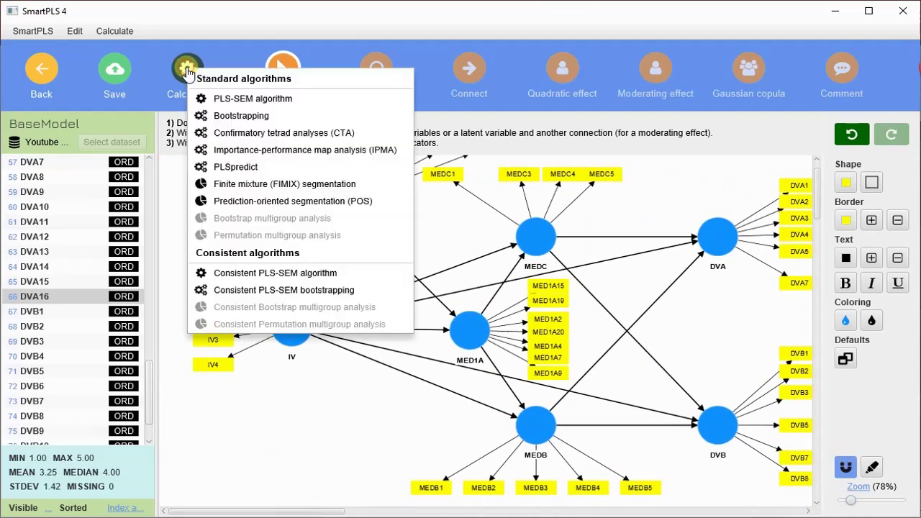
left_click(300, 274)
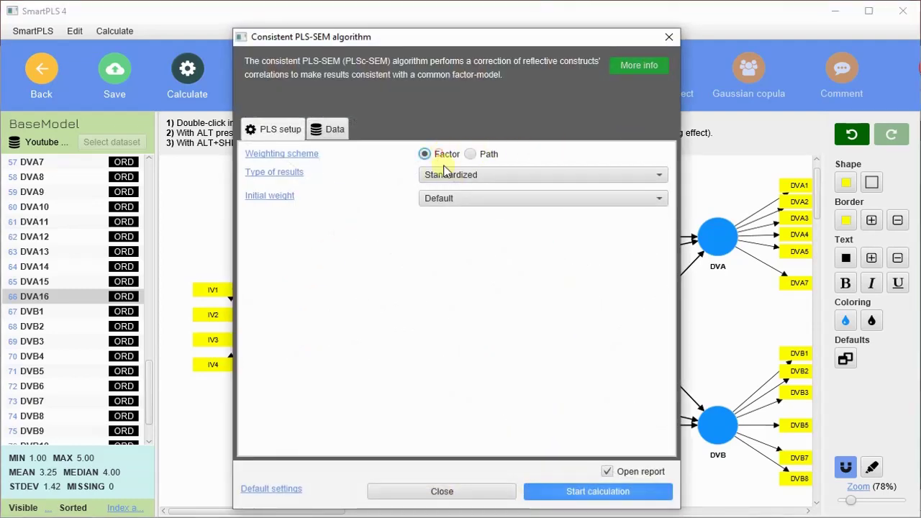
left_click(610, 491)
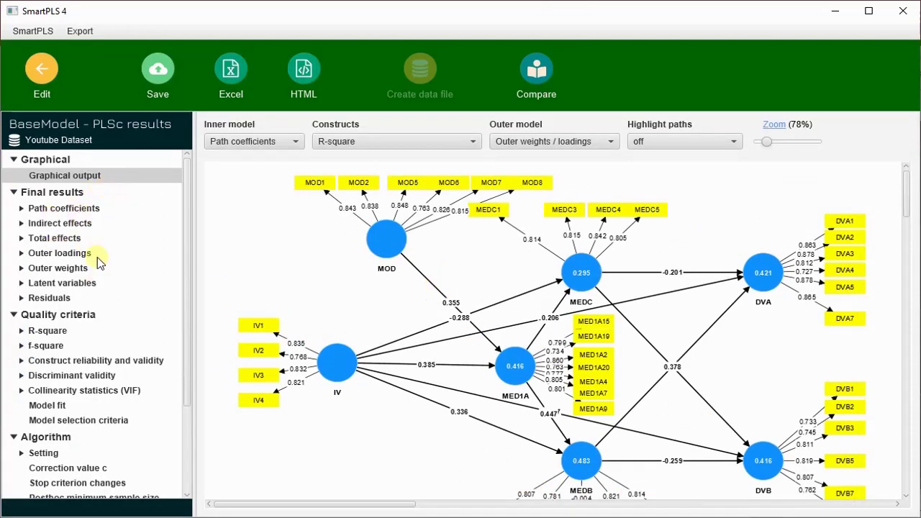
Step: Show the rerun's outer loadings as a list and scroll through every indicator's loading
left_click(72, 253)
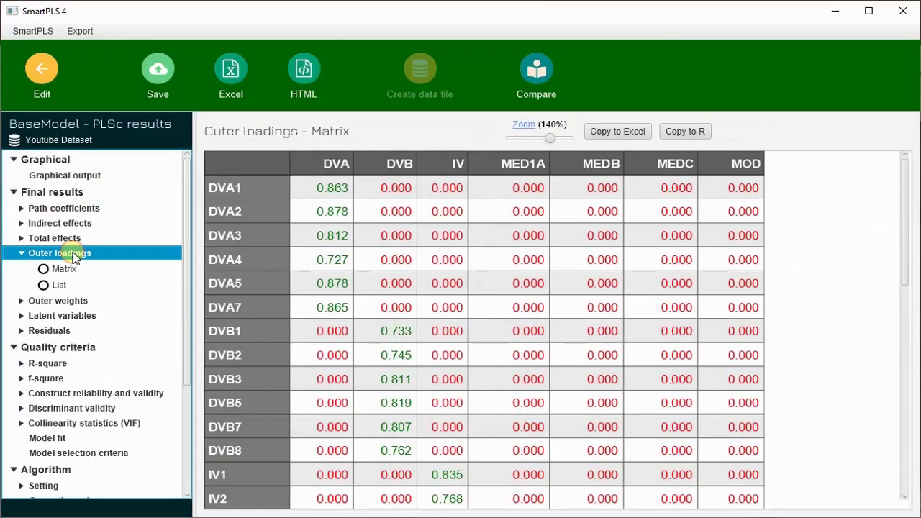
left_click(65, 284)
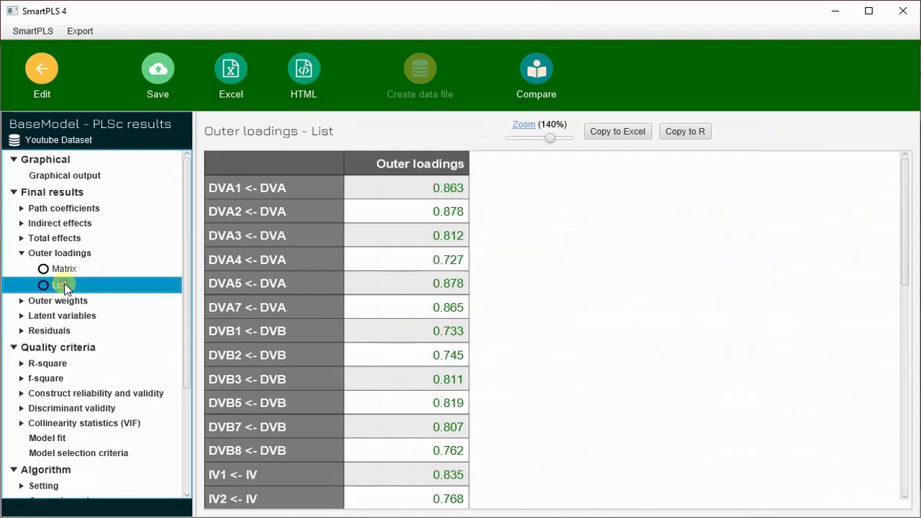
scroll(551, 242, "down", 10)
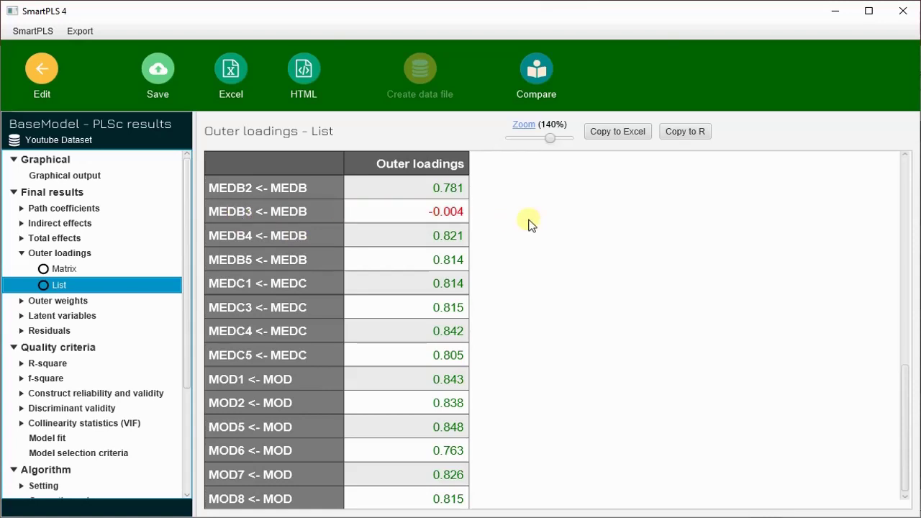
scroll(529, 224, "down", 1)
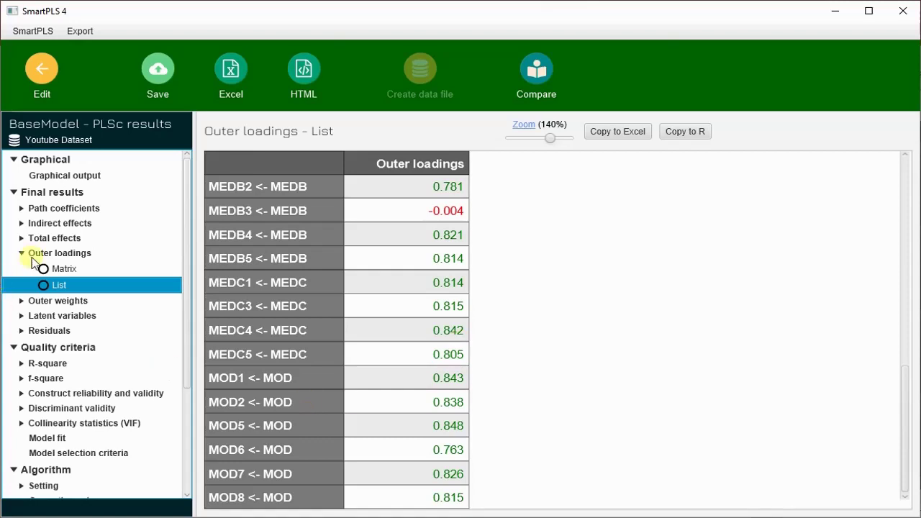
scroll(126, 339, "down", 3)
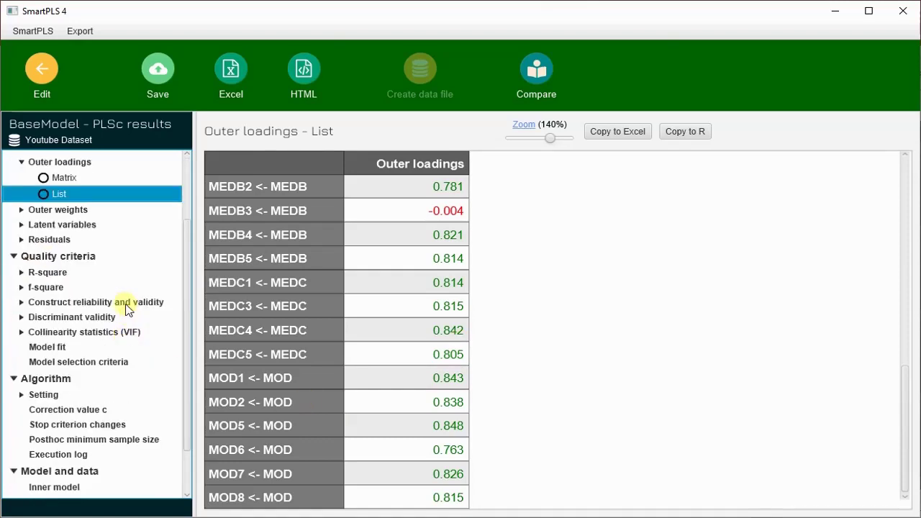
left_click(124, 302)
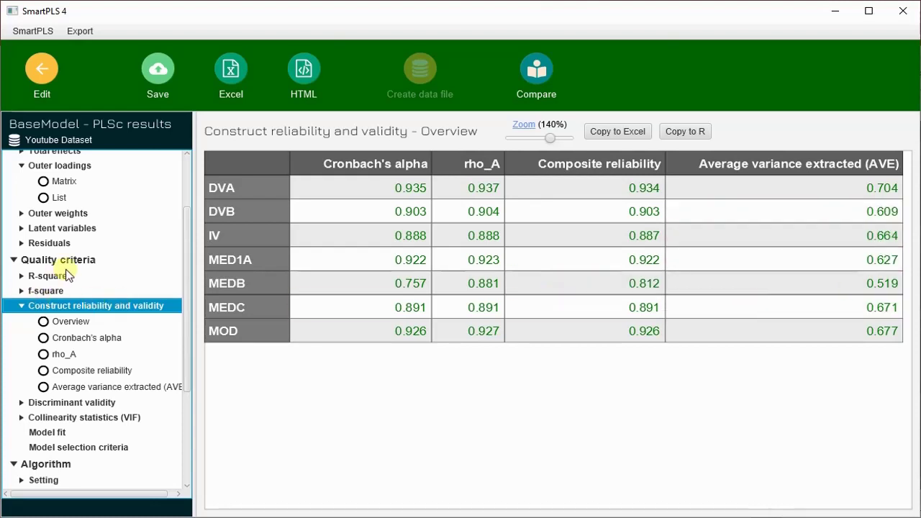
Step: Scroll the reliability overview: composite reliability 0.812–0.934, with MEDB's 0.519 the lowest AVE
scroll(67, 276, "down", 3)
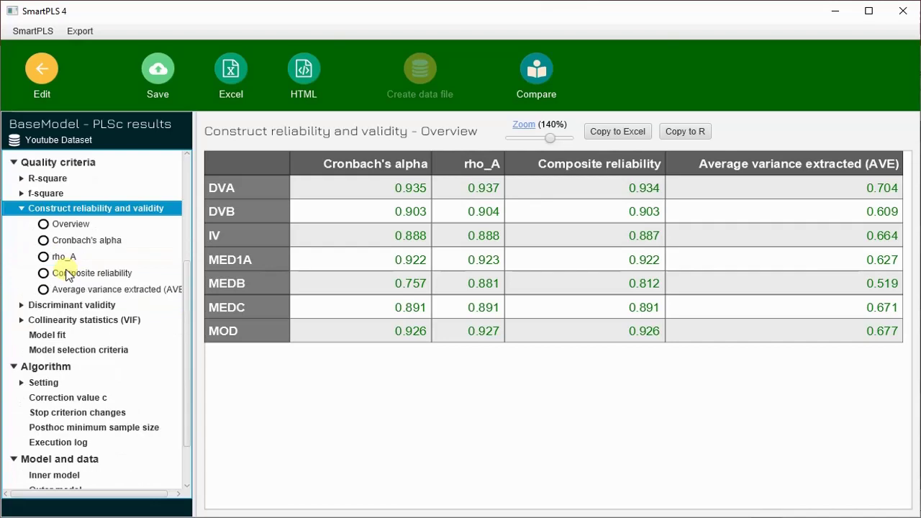
scroll(66, 275, "down", 2)
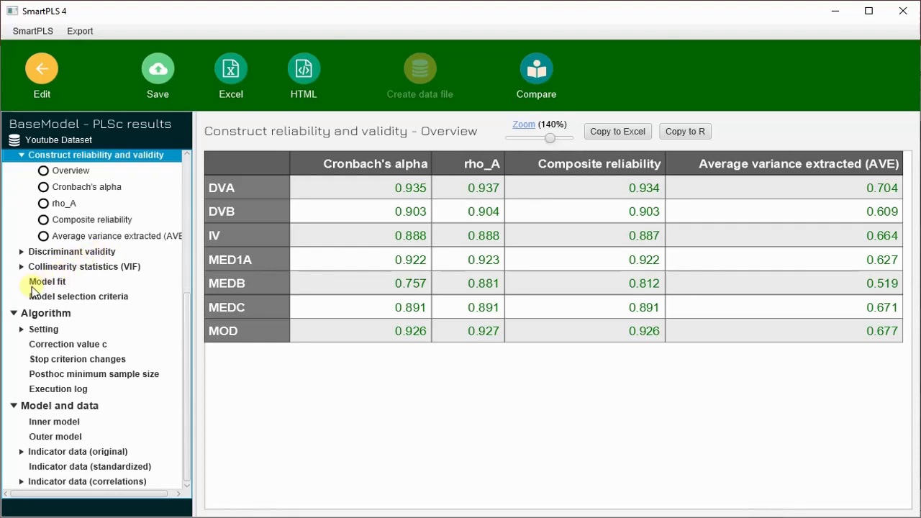
Step: Review model fit, sorting by the Saturated model column and resetting it, then return to the editor
left_click(42, 287)
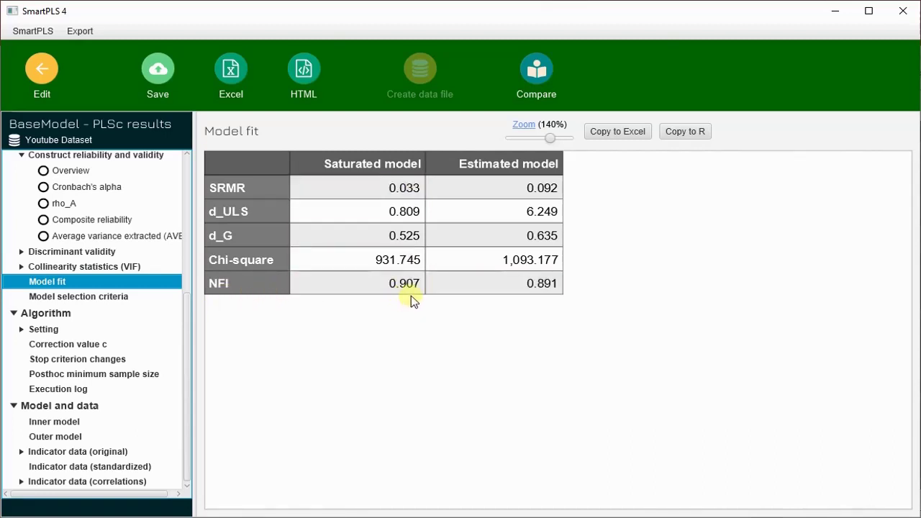
left_click(389, 166)
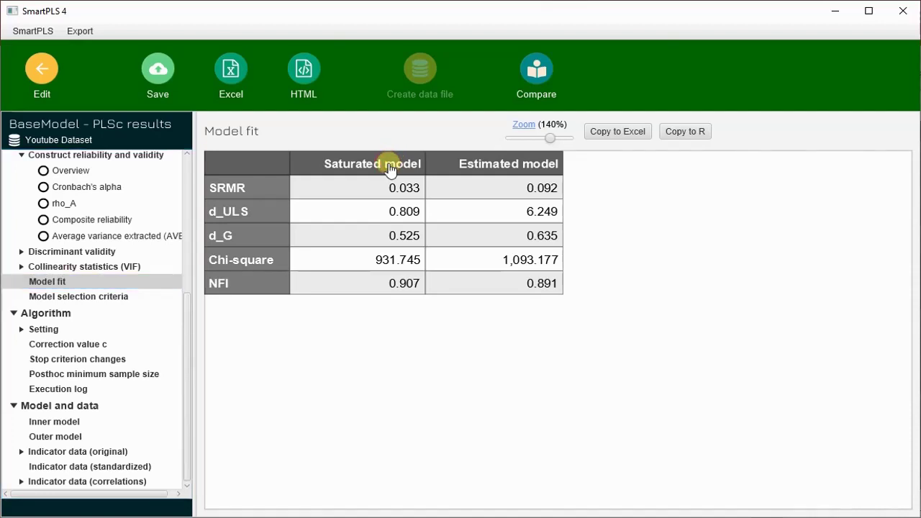
left_click(389, 167)
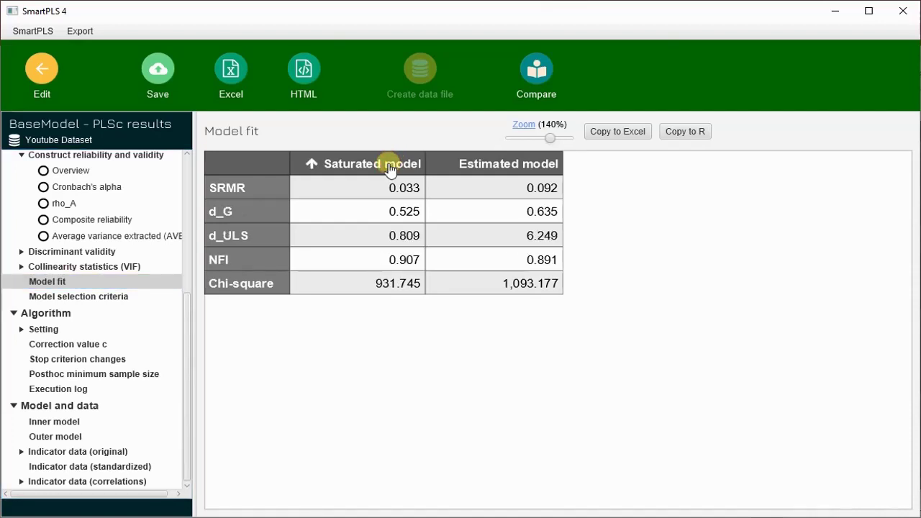
left_click(389, 167)
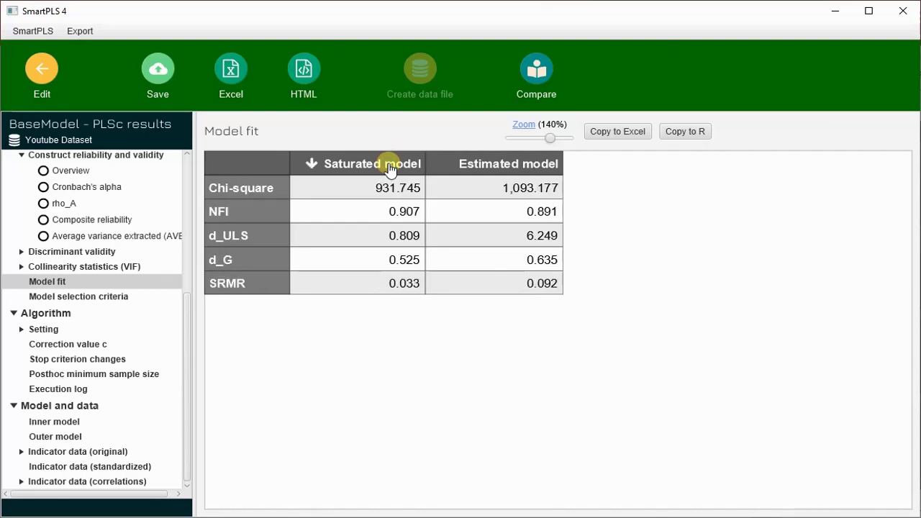
left_click(389, 167)
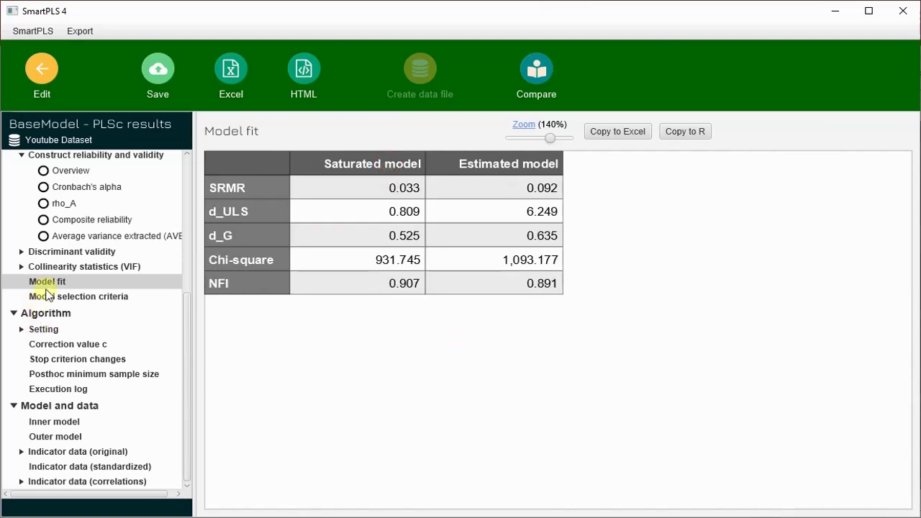
left_click(43, 72)
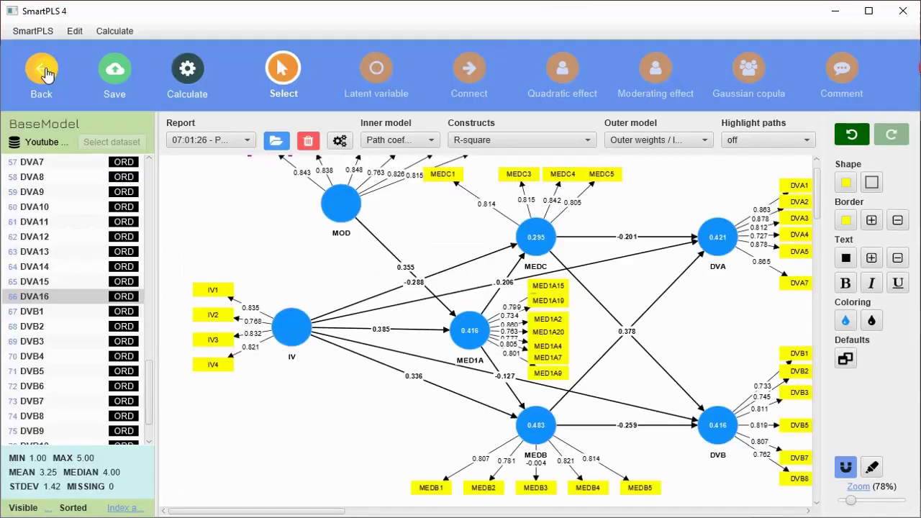